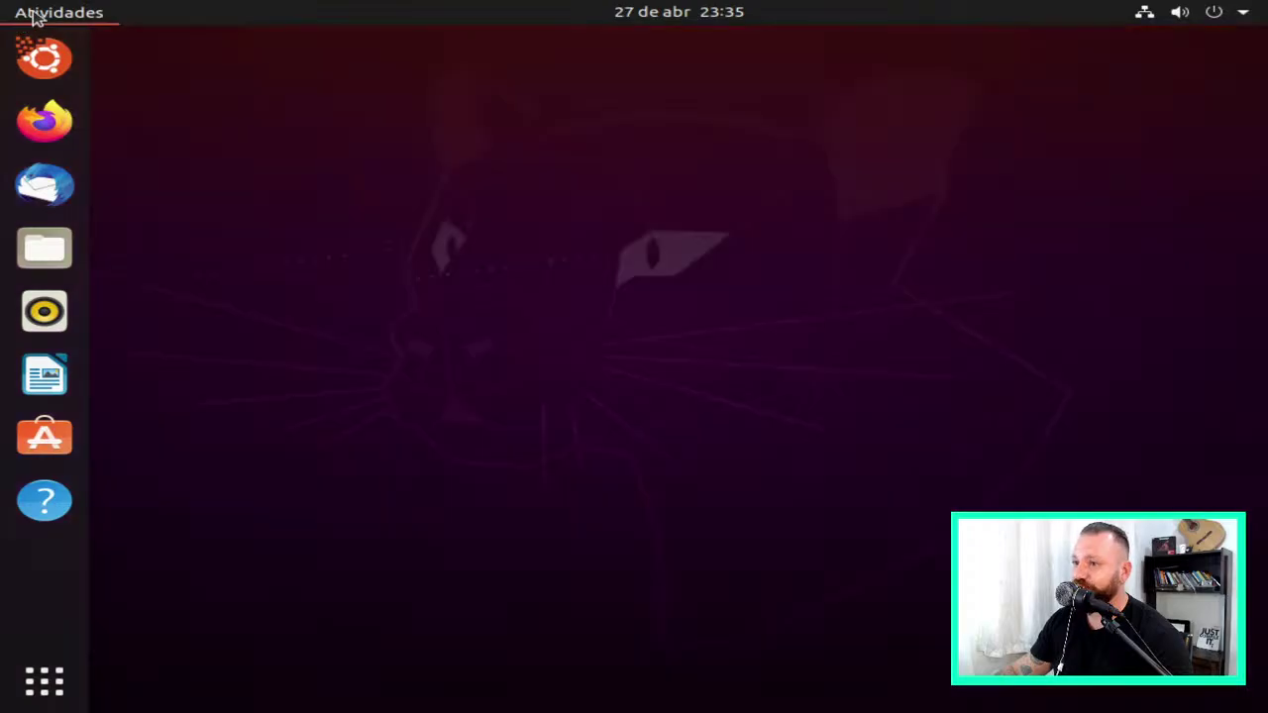
Show the Activities overview and return to the desktop
{"action": "left_click", "coordinate": [17, 12]}
{"action": "left_click", "coordinate": [54, 18]}
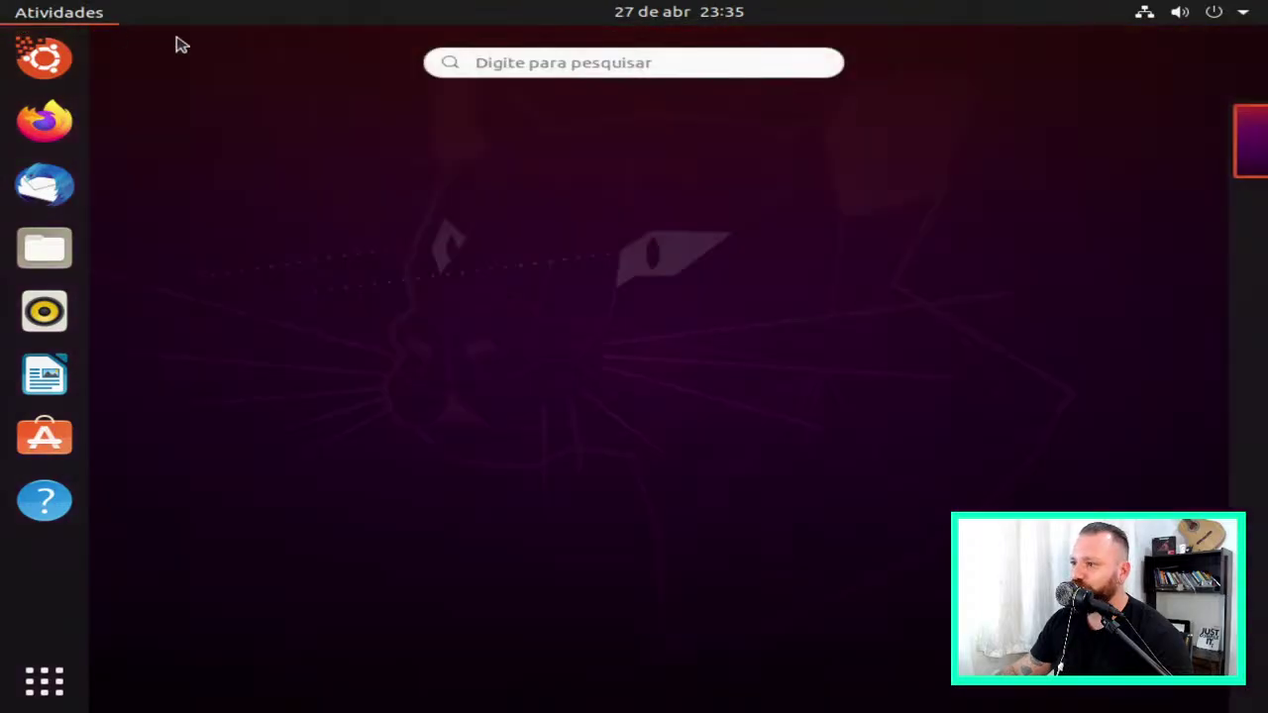
{"action": "left_click", "coordinate": [24, 14]}
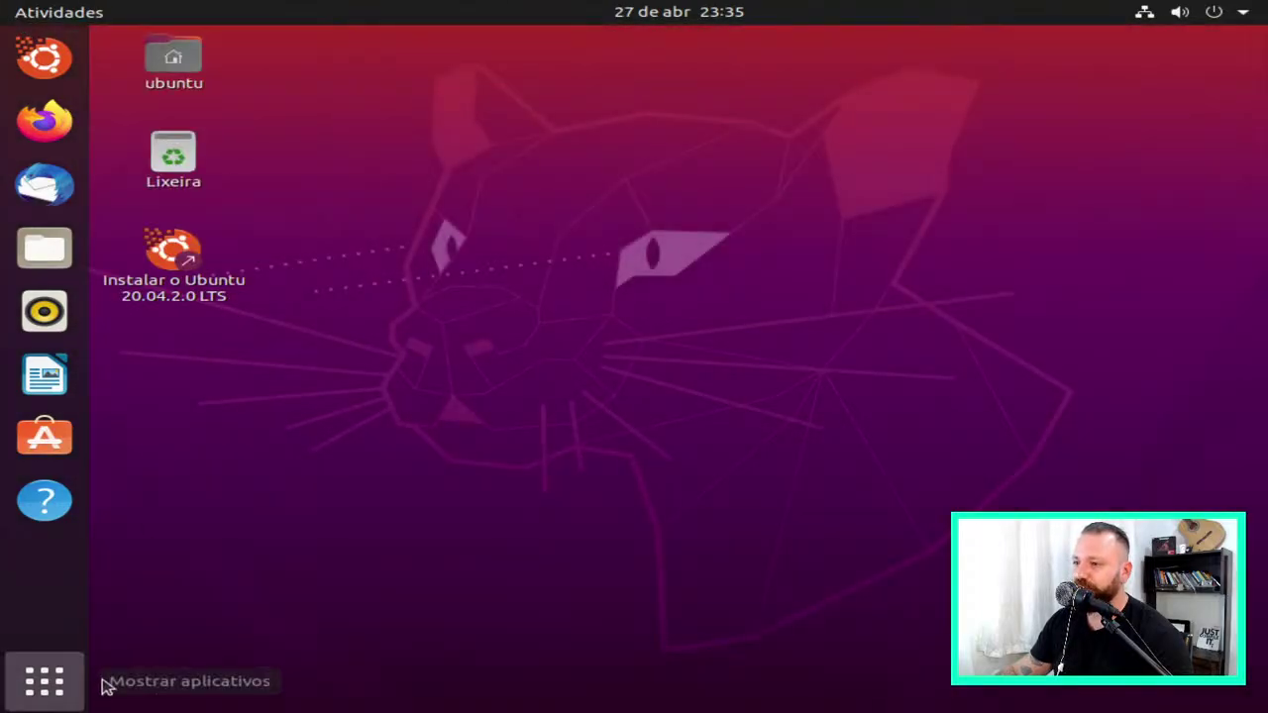
Search the applications for "monitor" and open the Monitores display settings
{"action": "left_click", "coordinate": [79, 686]}
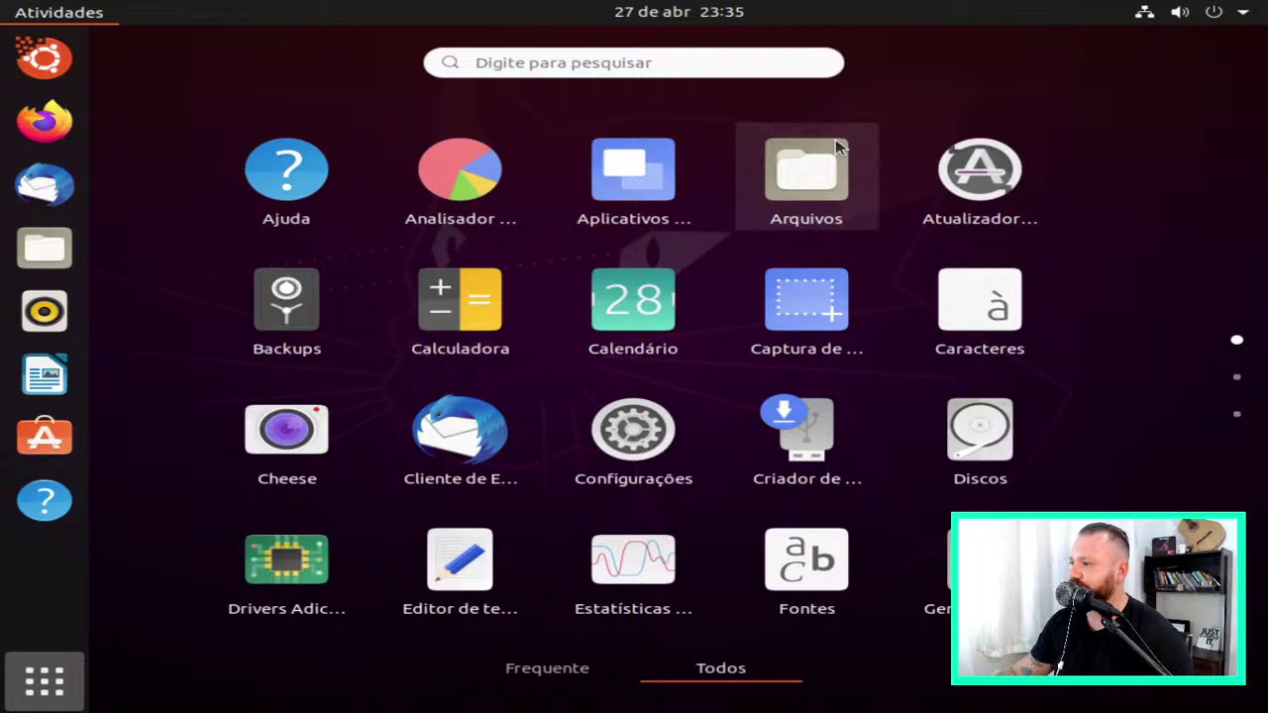
{"action": "left_click", "coordinate": [610, 61]}
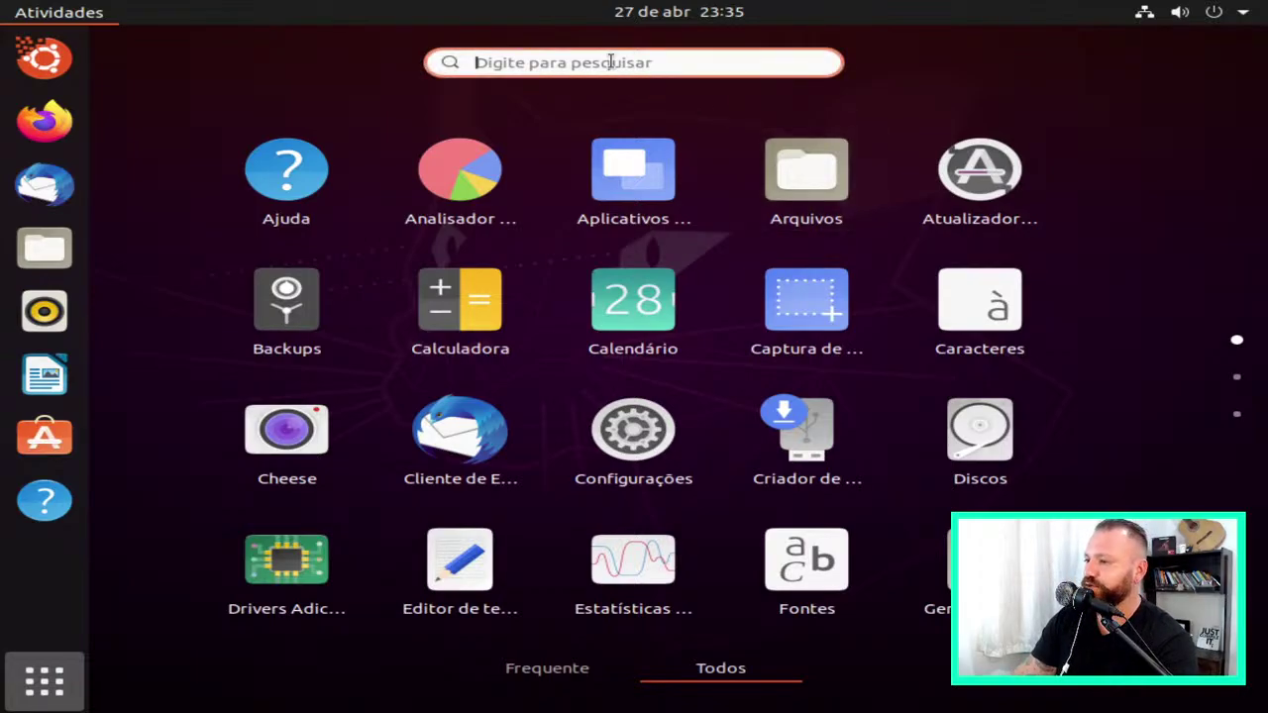
{"action": "type", "text": "monitor"}
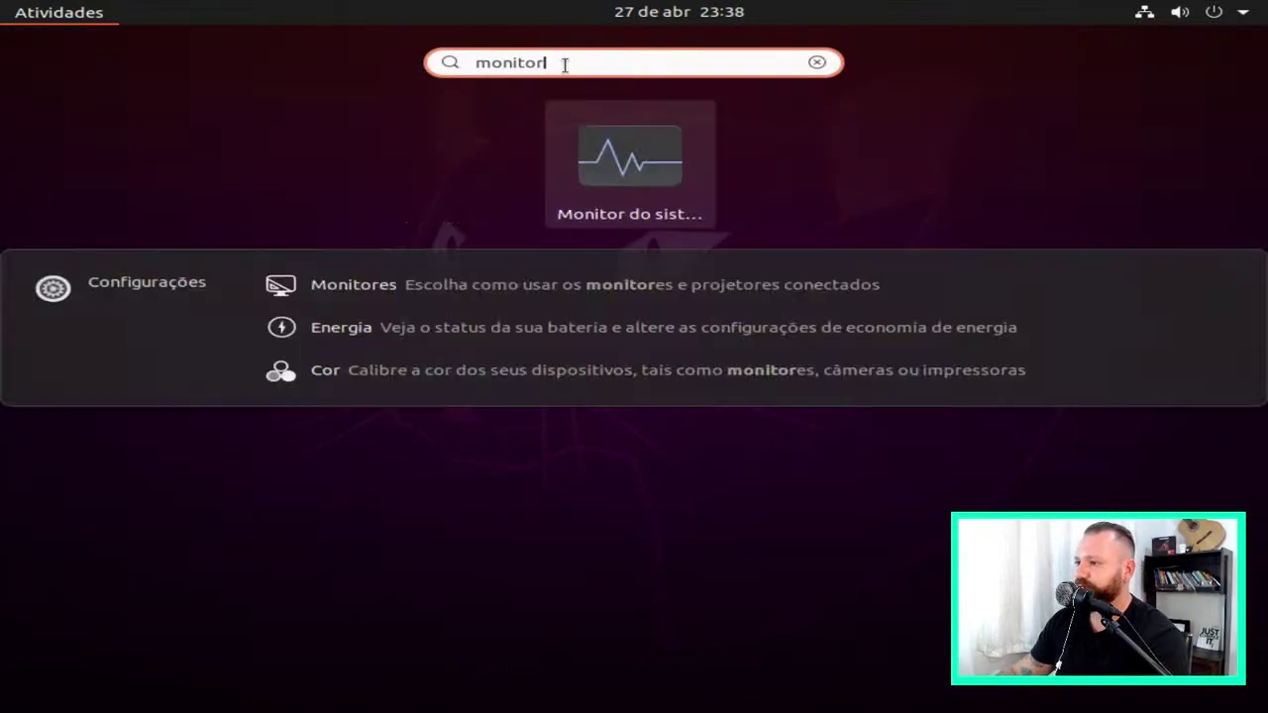
{"action": "double_click", "coordinate": [585, 71]}
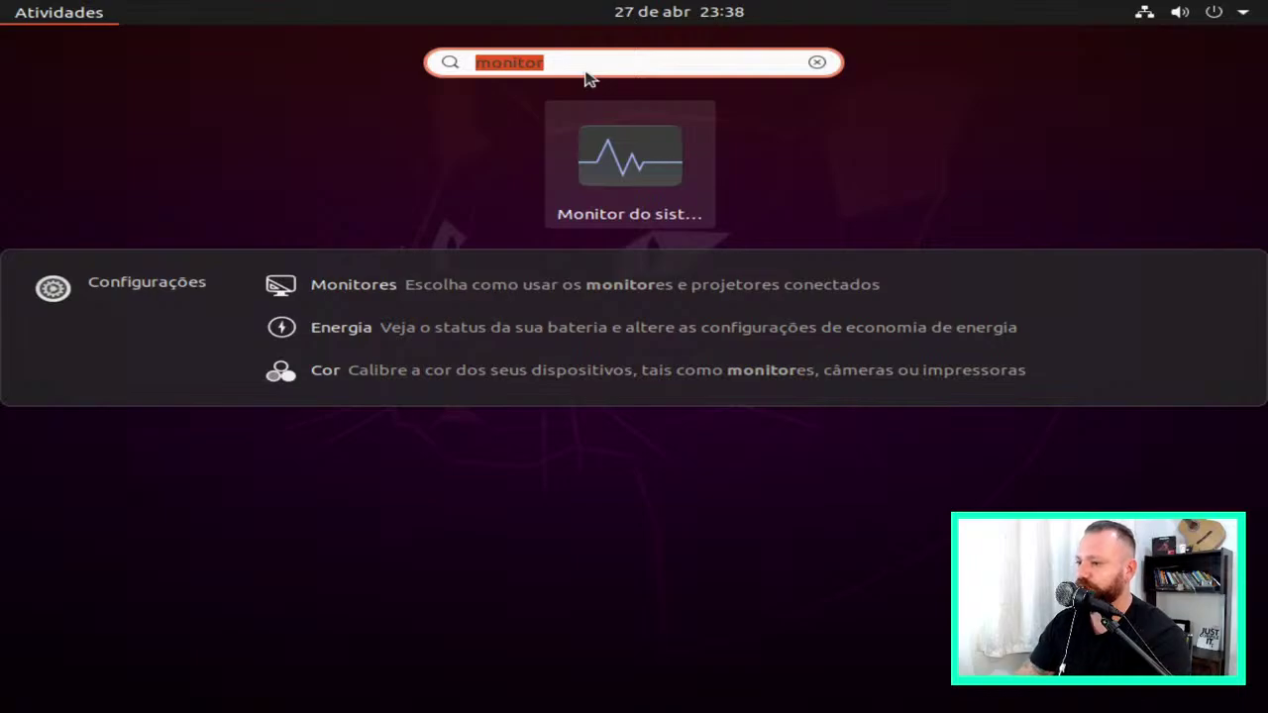
{"action": "left_click", "coordinate": [546, 286]}
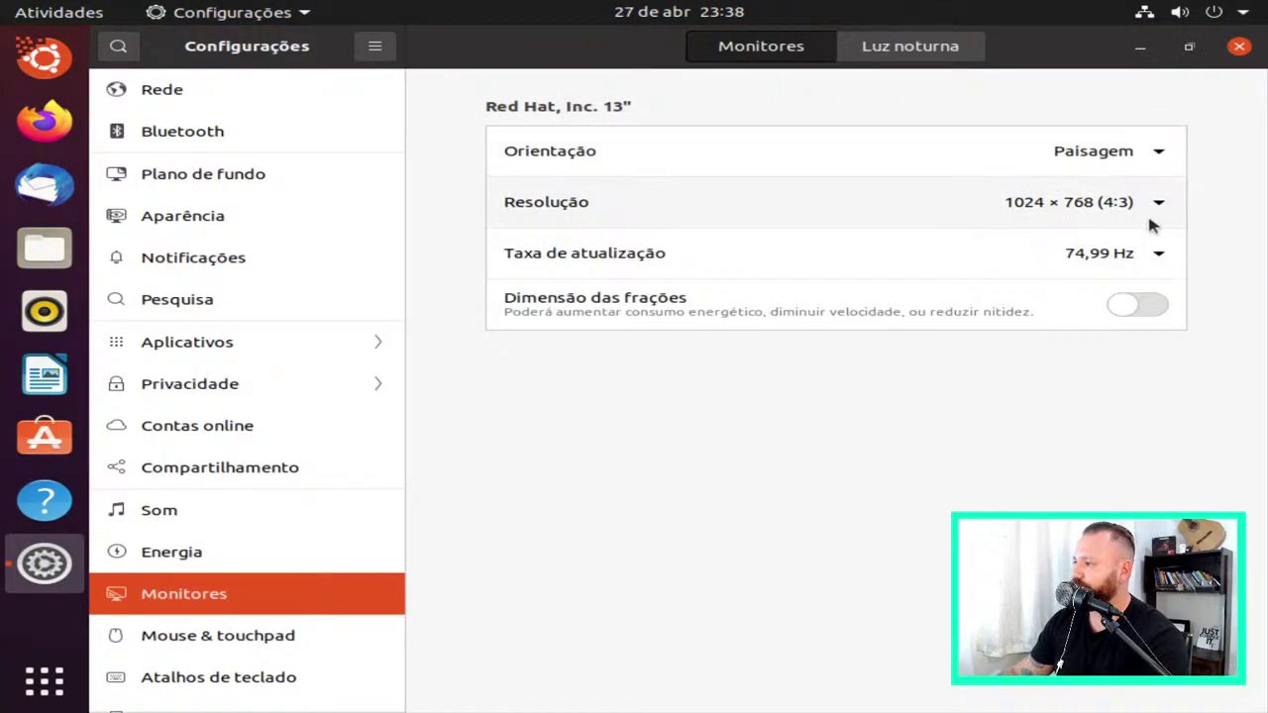
Try the 1440 × 900 (16:10) screen resolution and revert the display configuration
{"action": "left_click", "coordinate": [1151, 224]}
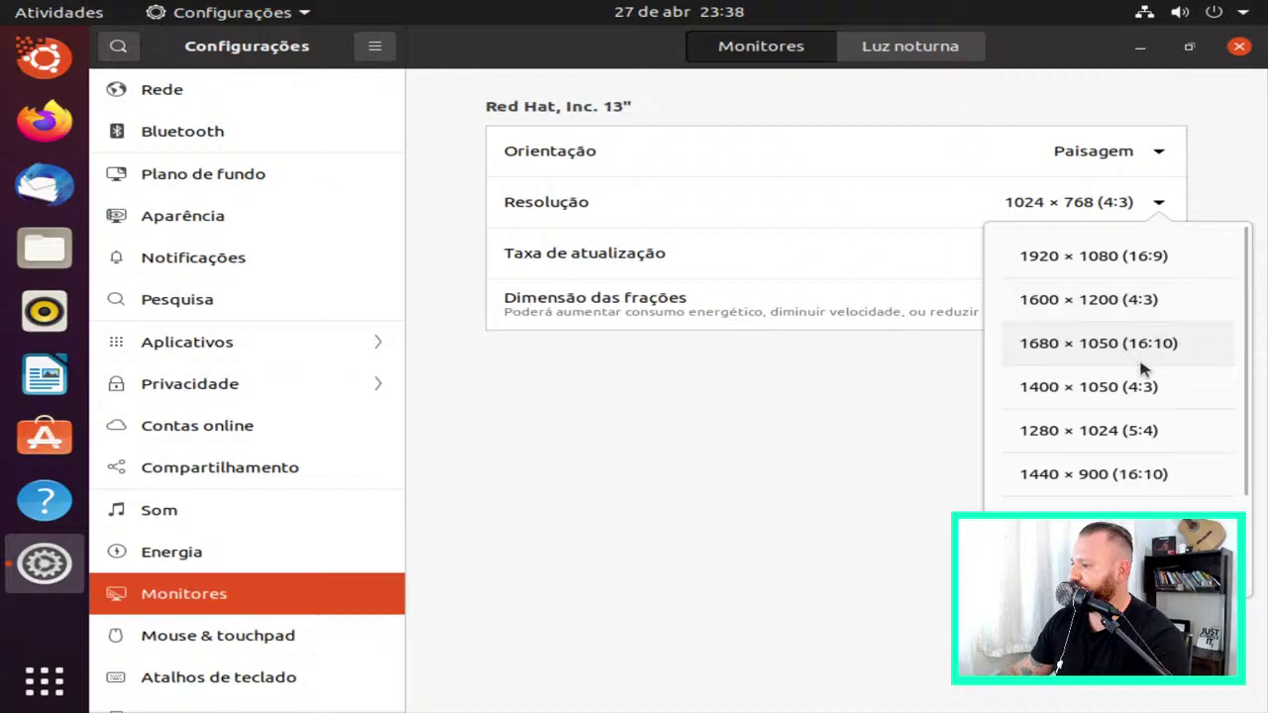
{"action": "left_click_drag", "start_coordinate": [1251, 359], "coordinate": [1198, 416]}
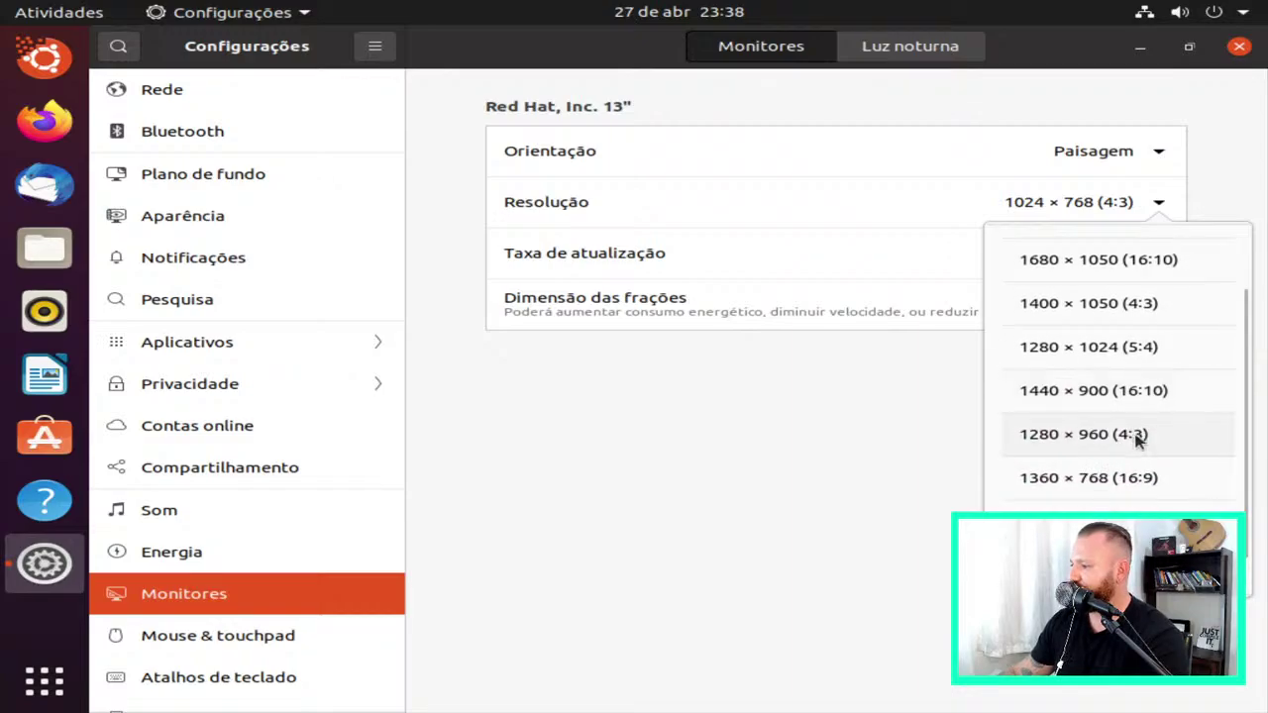
{"action": "left_click", "coordinate": [1132, 398]}
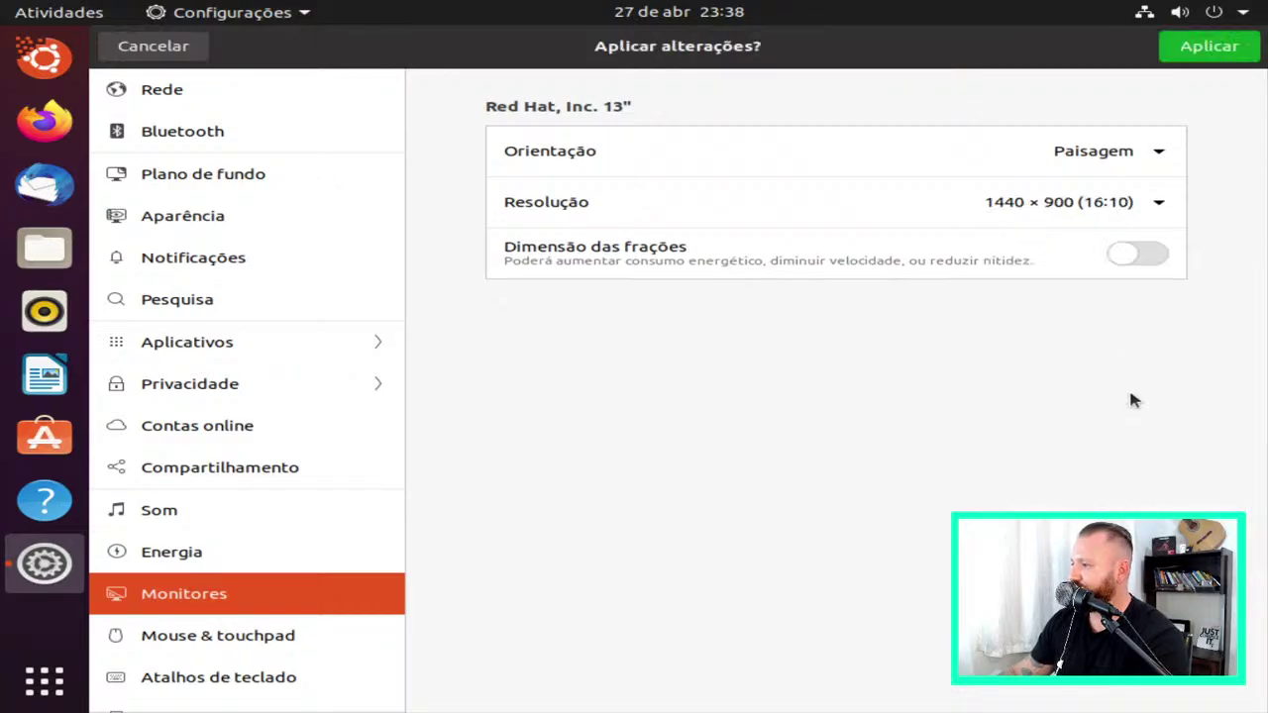
{"action": "left_click", "coordinate": [1208, 46]}
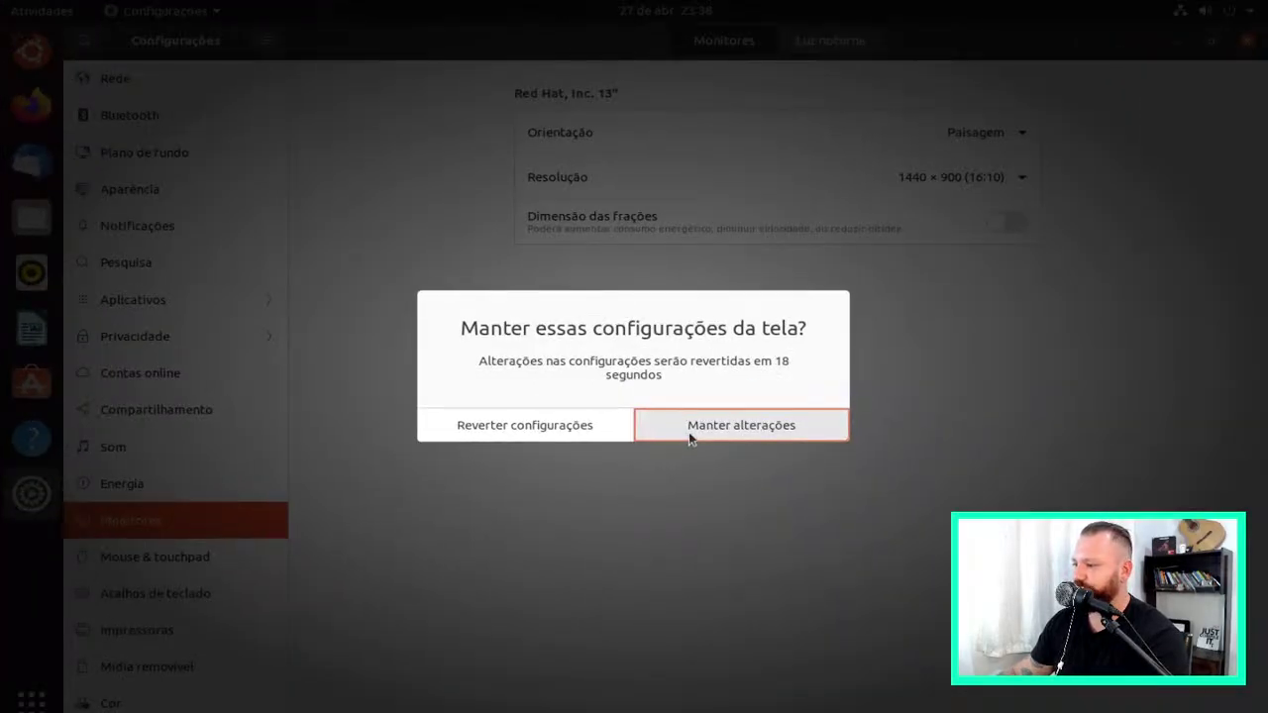
{"action": "left_click", "coordinate": [578, 428]}
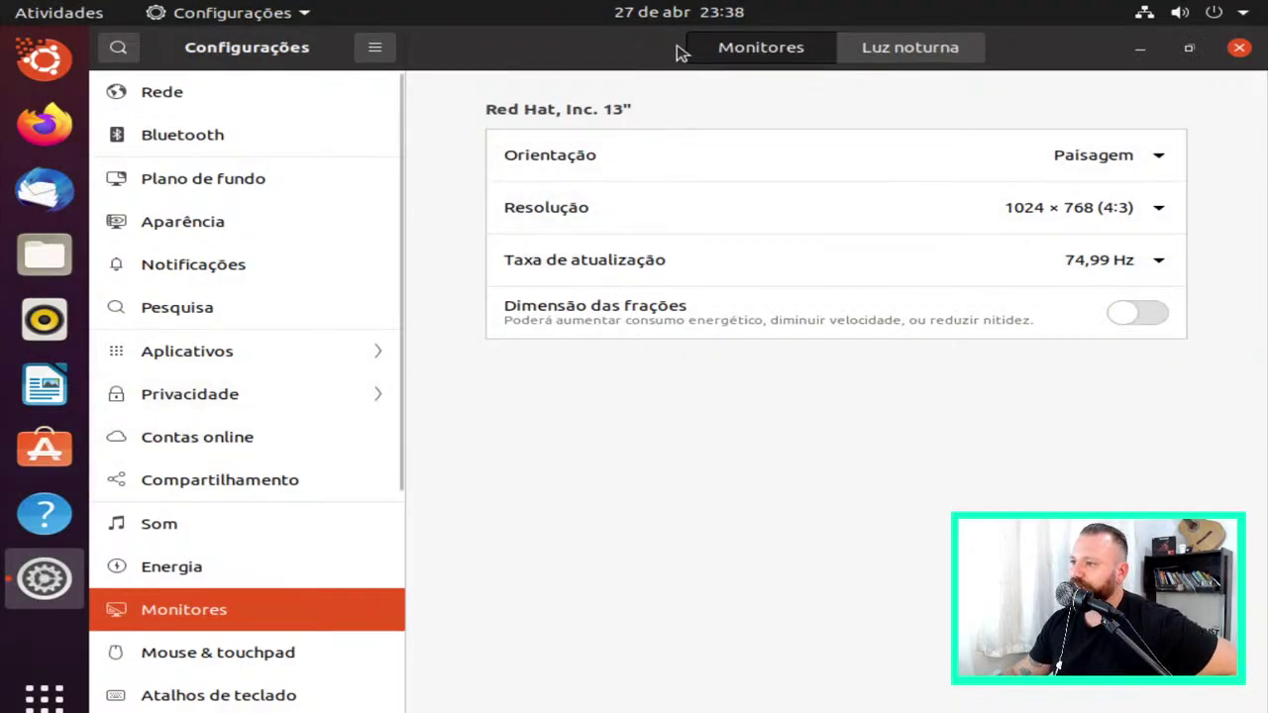
Set the screen resolution to 1360 × 768 (16:9), keep the change and close the settings window
{"action": "left_click_drag", "start_coordinate": [610, 60], "coordinate": [699, 142]}
{"action": "left_click", "coordinate": [1149, 309]}
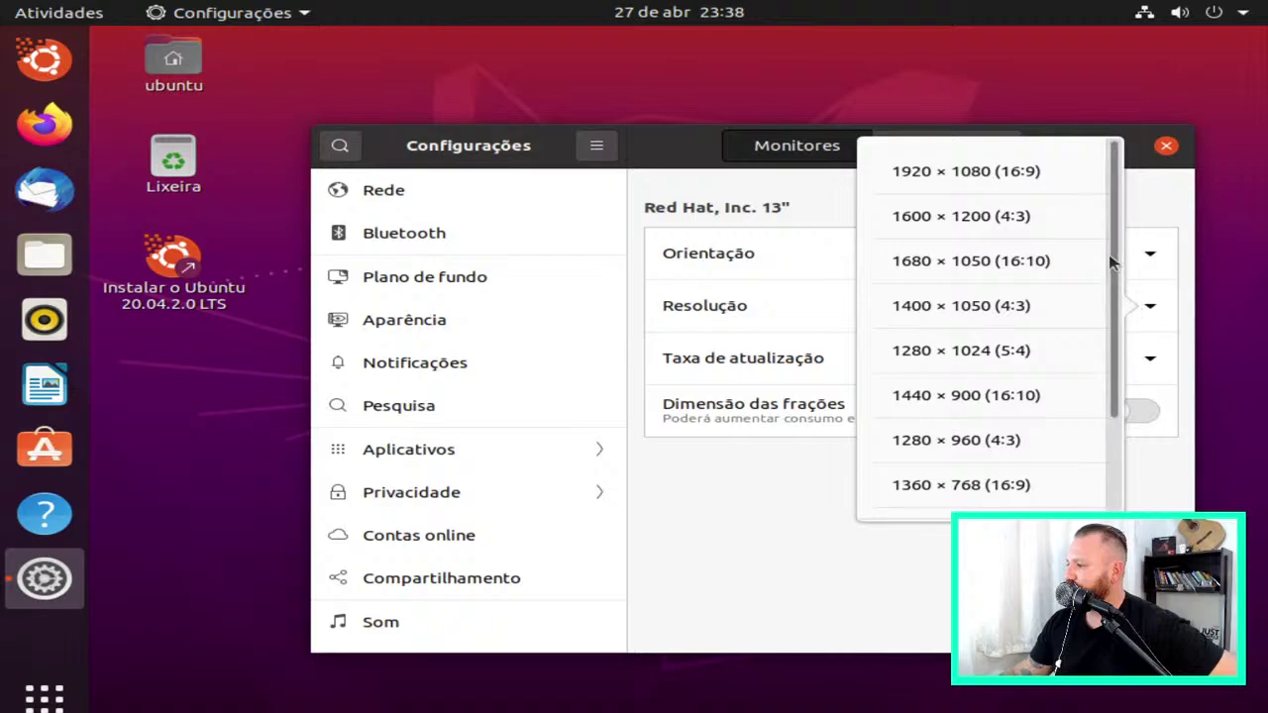
{"action": "left_click_drag", "start_coordinate": [1112, 263], "coordinate": [1005, 359]}
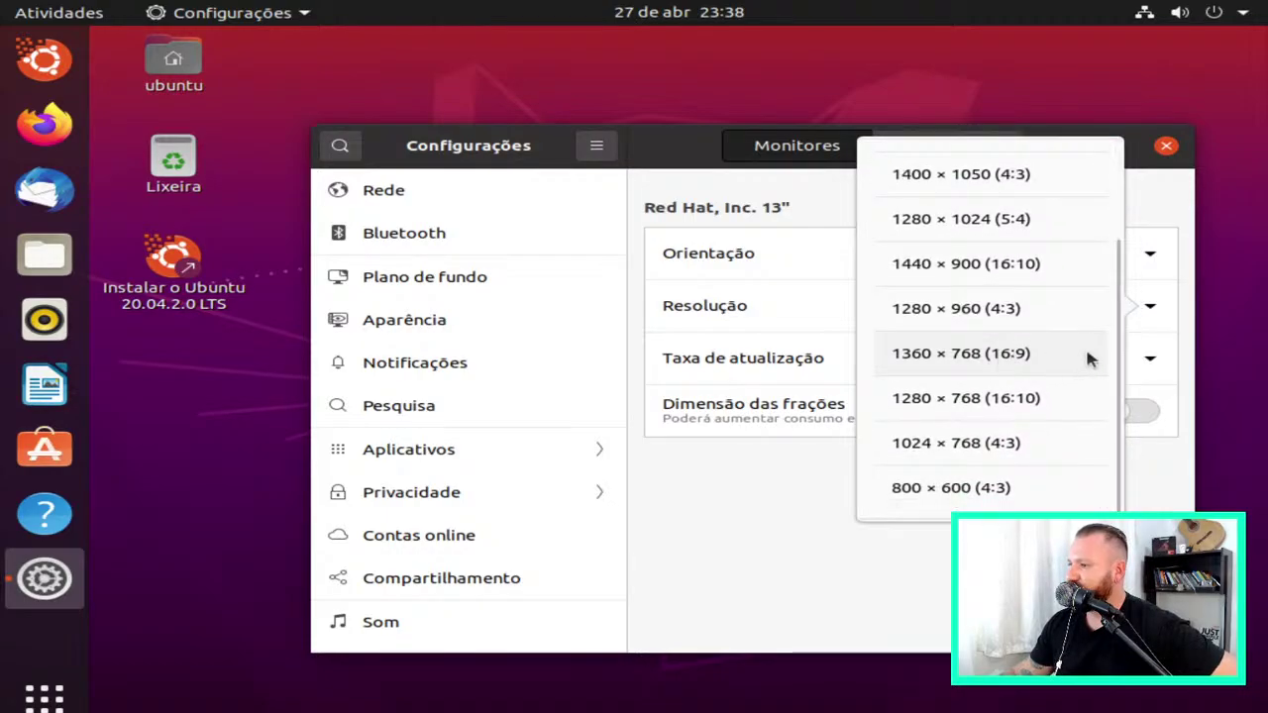
{"action": "left_click", "coordinate": [1064, 428]}
{"action": "left_click", "coordinate": [1118, 302]}
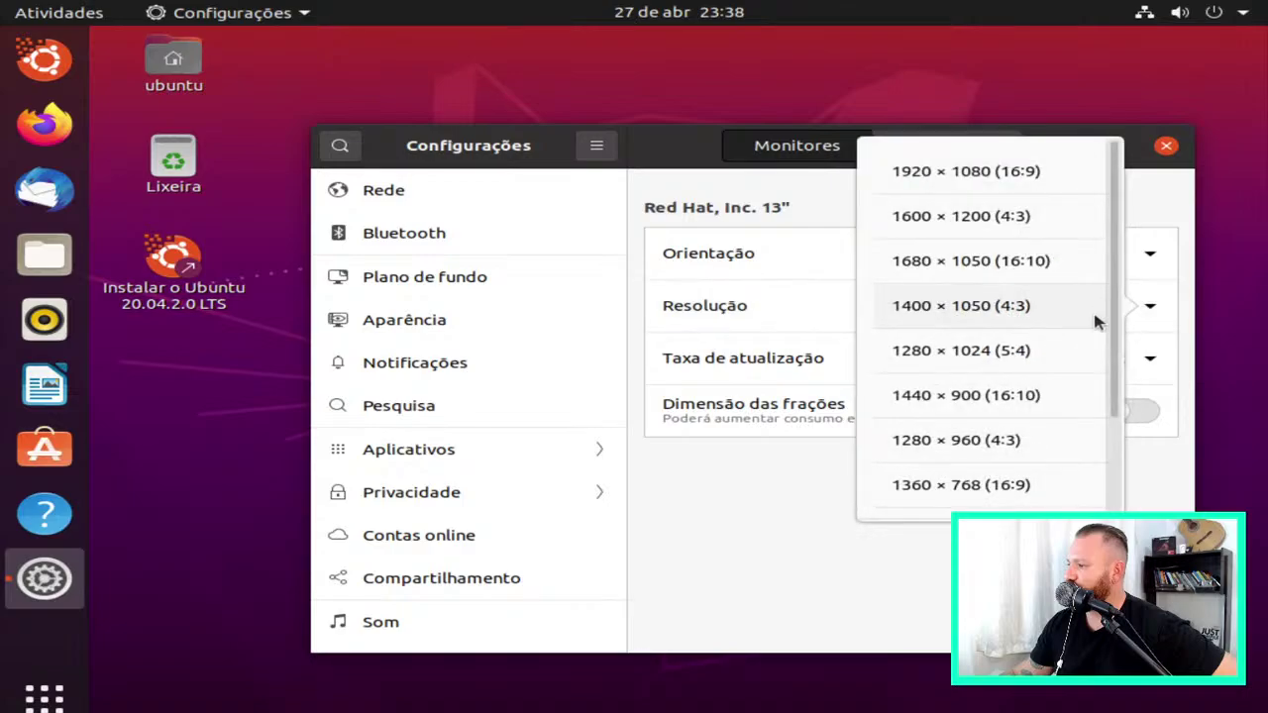
{"action": "scroll", "coordinate": [1089, 371], "scroll_direction": "down", "scroll_amount": 2}
{"action": "left_click", "coordinate": [1090, 410]}
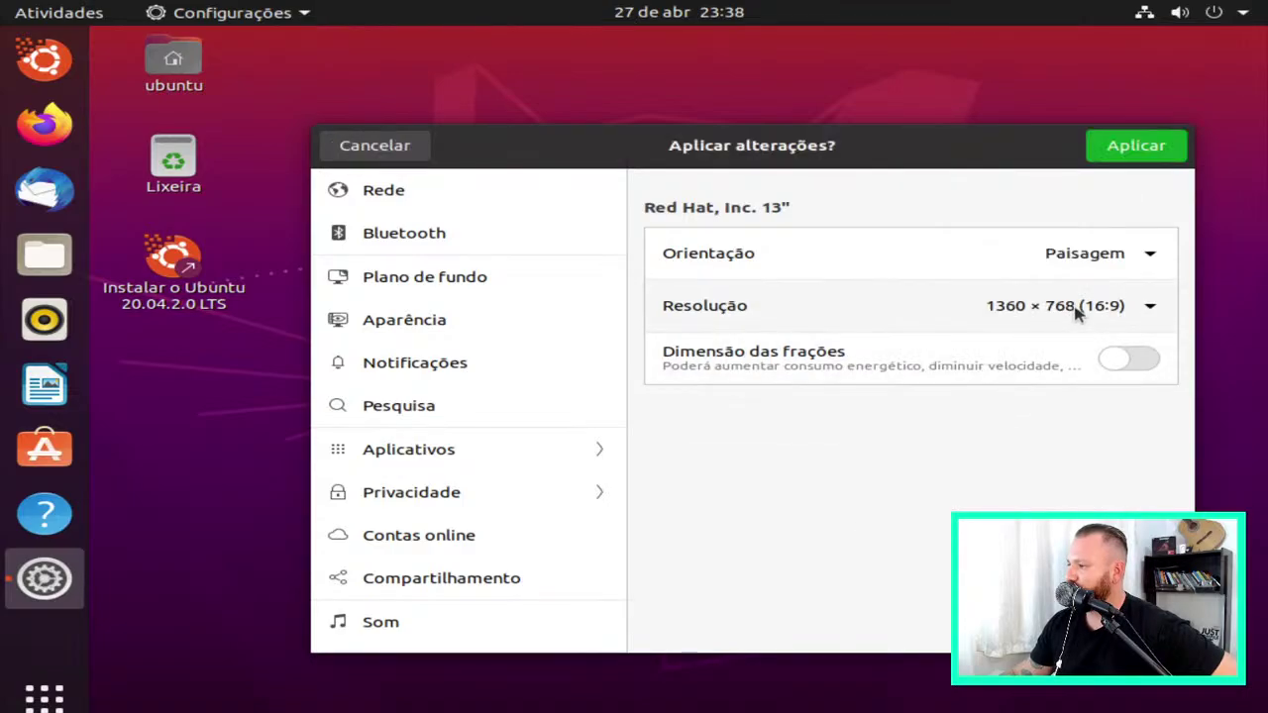
{"action": "left_click", "coordinate": [1152, 131]}
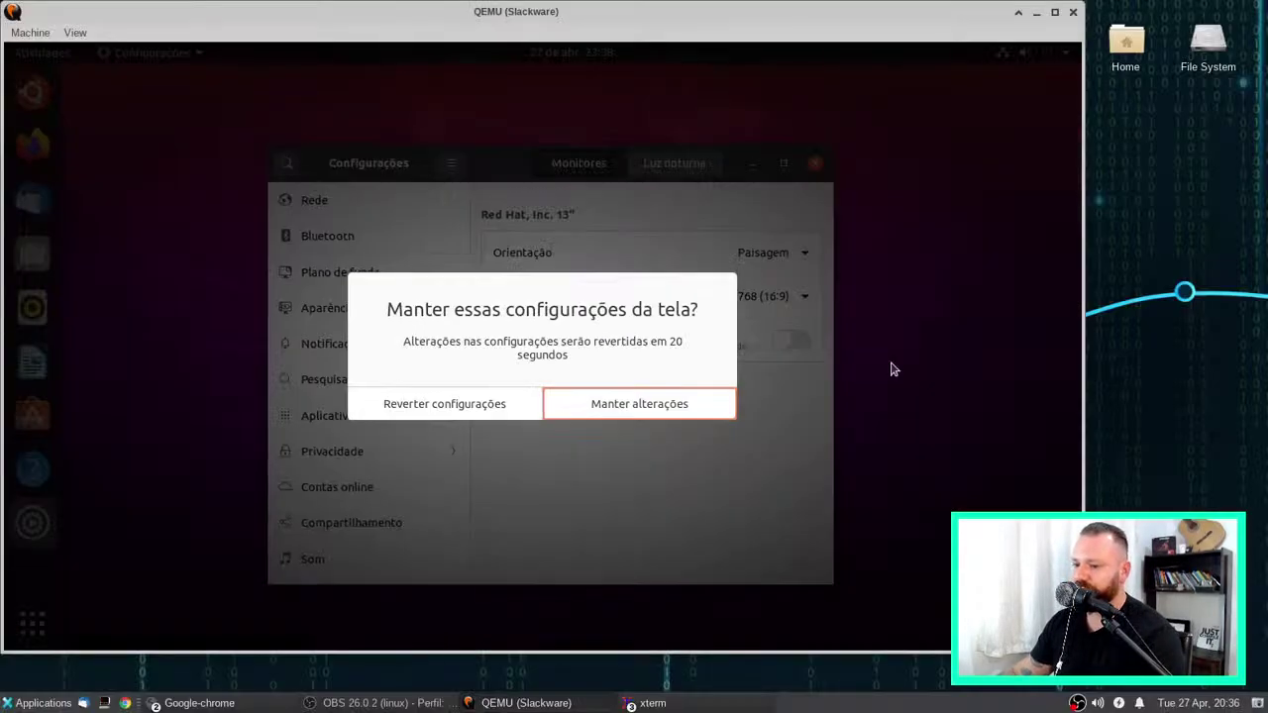
{"action": "left_click", "coordinate": [590, 402]}
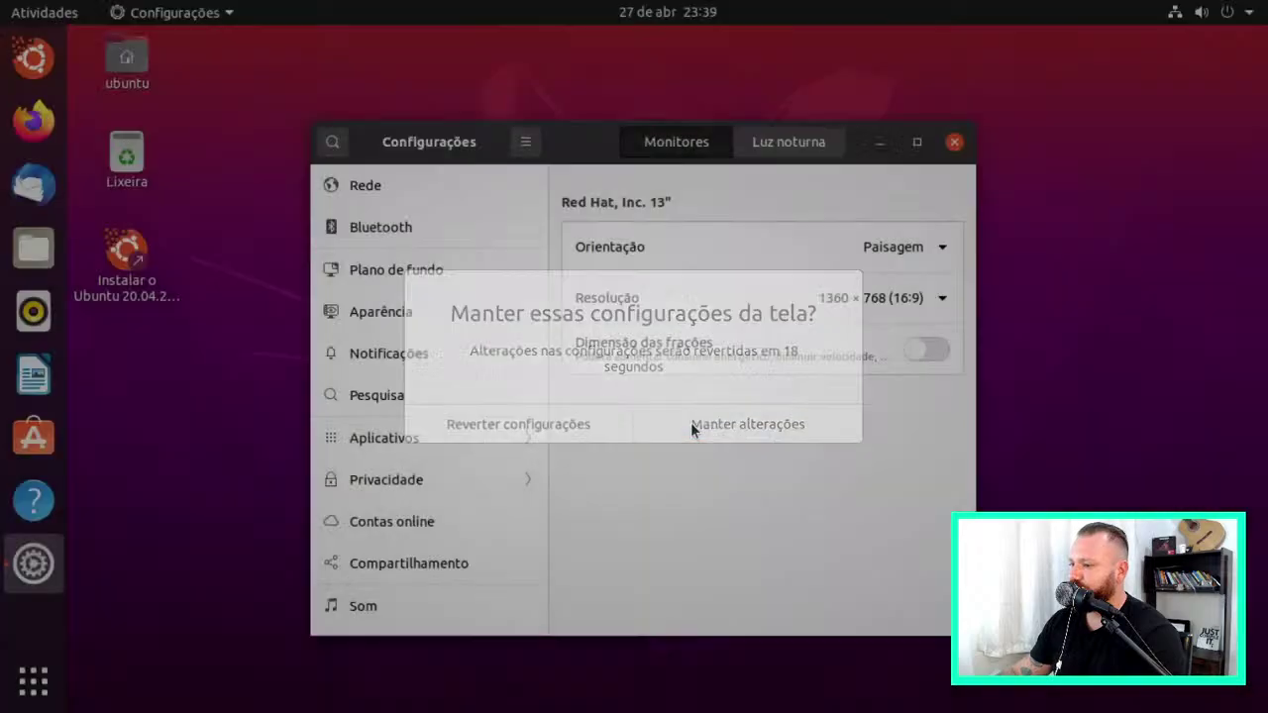
{"action": "left_click", "coordinate": [955, 143]}
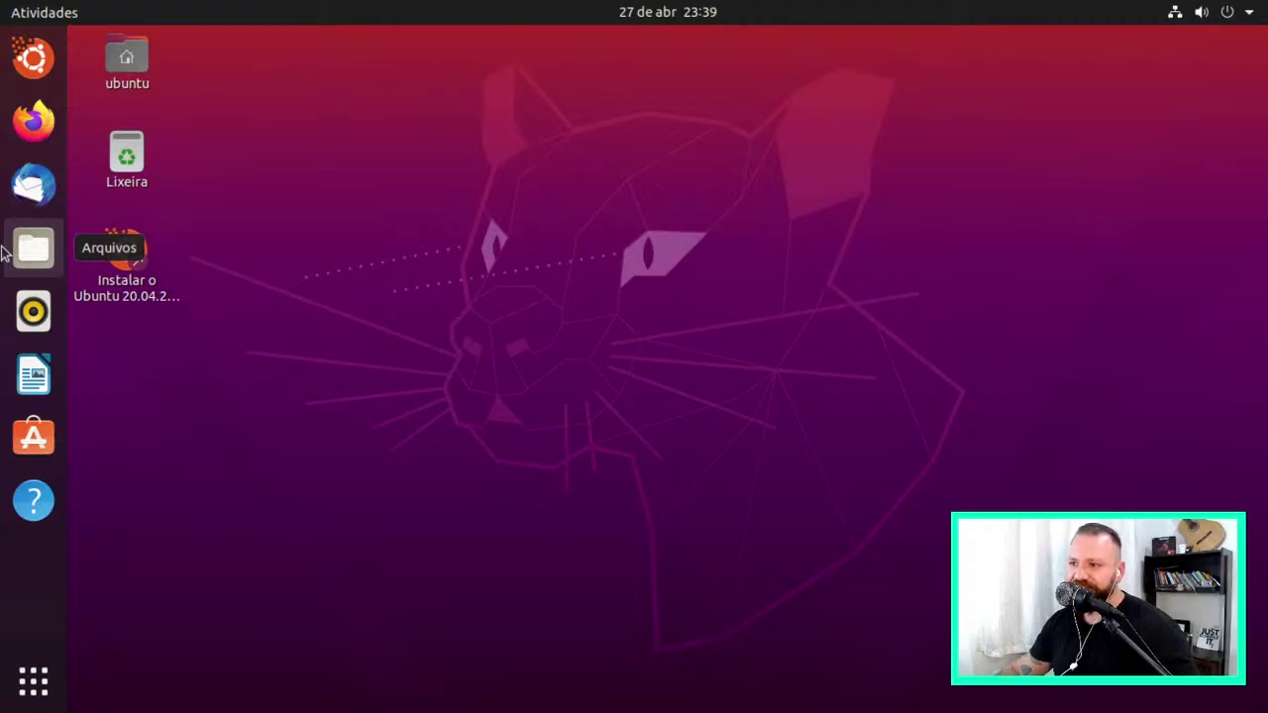
{"action": "mouse_move", "coordinate": [1, 252]}
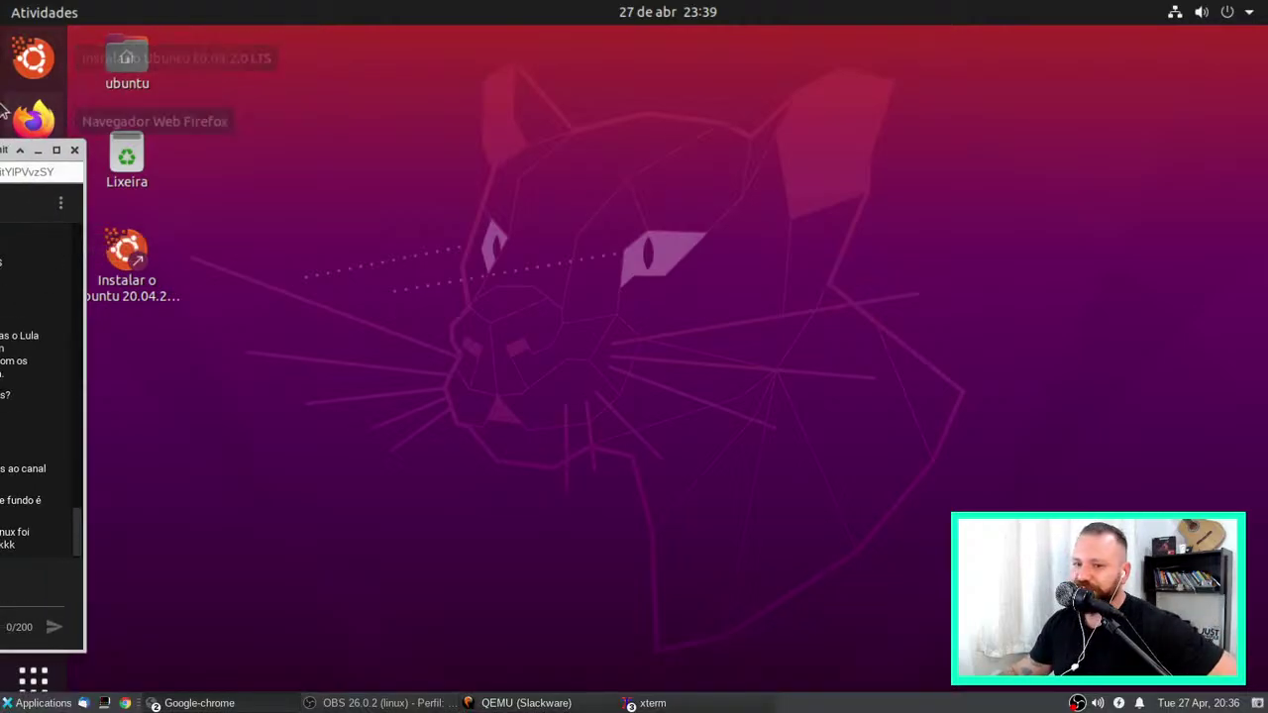
{"action": "left_click", "coordinate": [649, 703]}
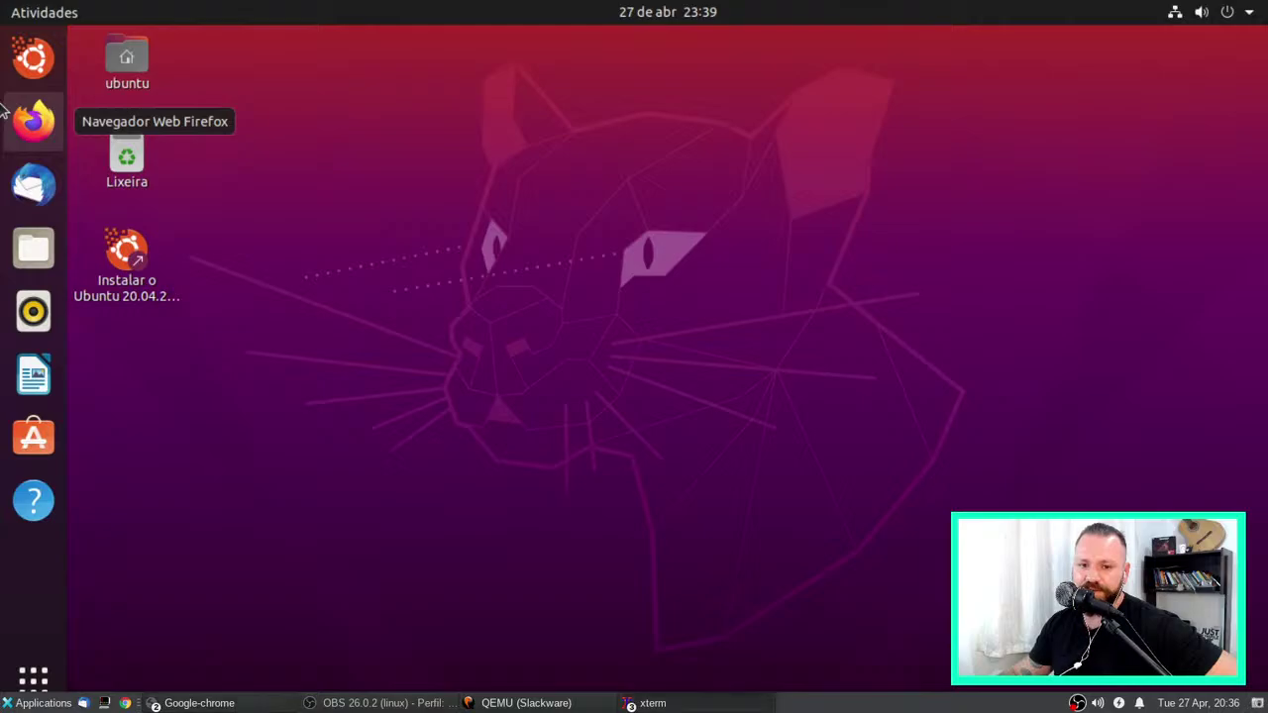
{"action": "left_click_drag", "start_coordinate": [516, 93], "coordinate": [470, 147]}
{"action": "left_click_drag", "start_coordinate": [336, 216], "coordinate": [340, 232]}
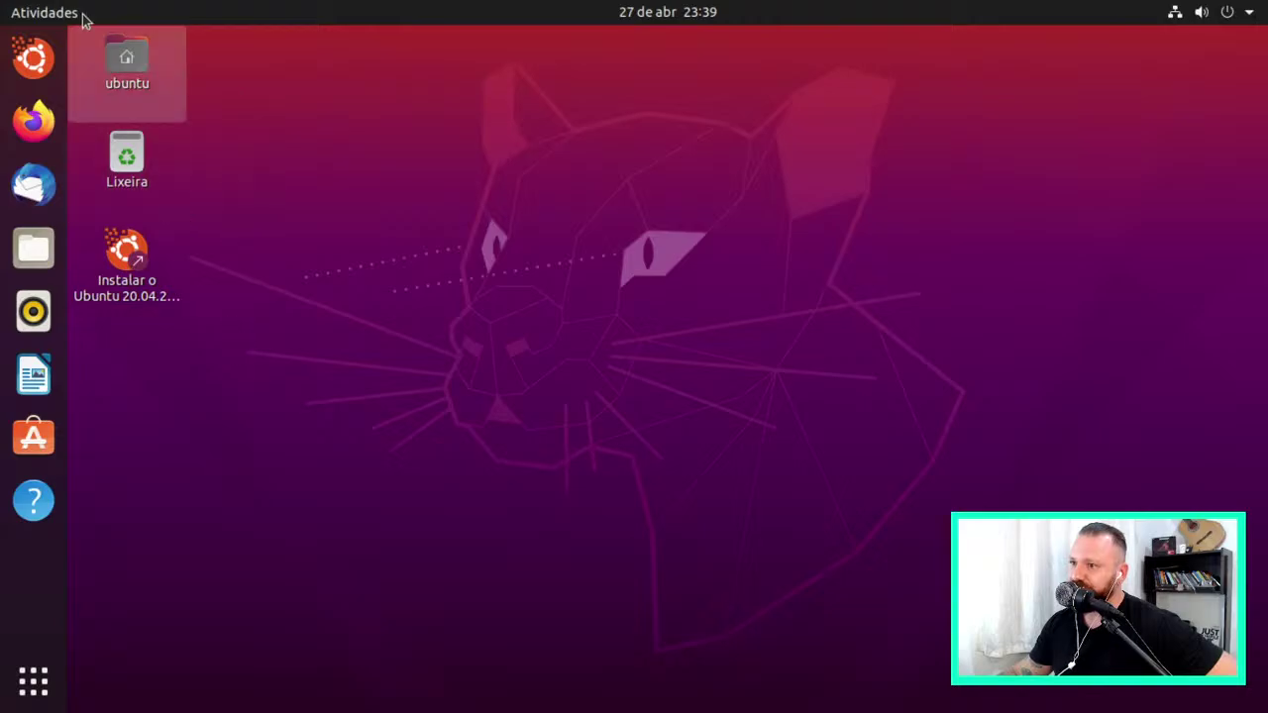
View the contents of the ubuntu home folder from the desktop and close its window
{"action": "double_click", "coordinate": [124, 56]}
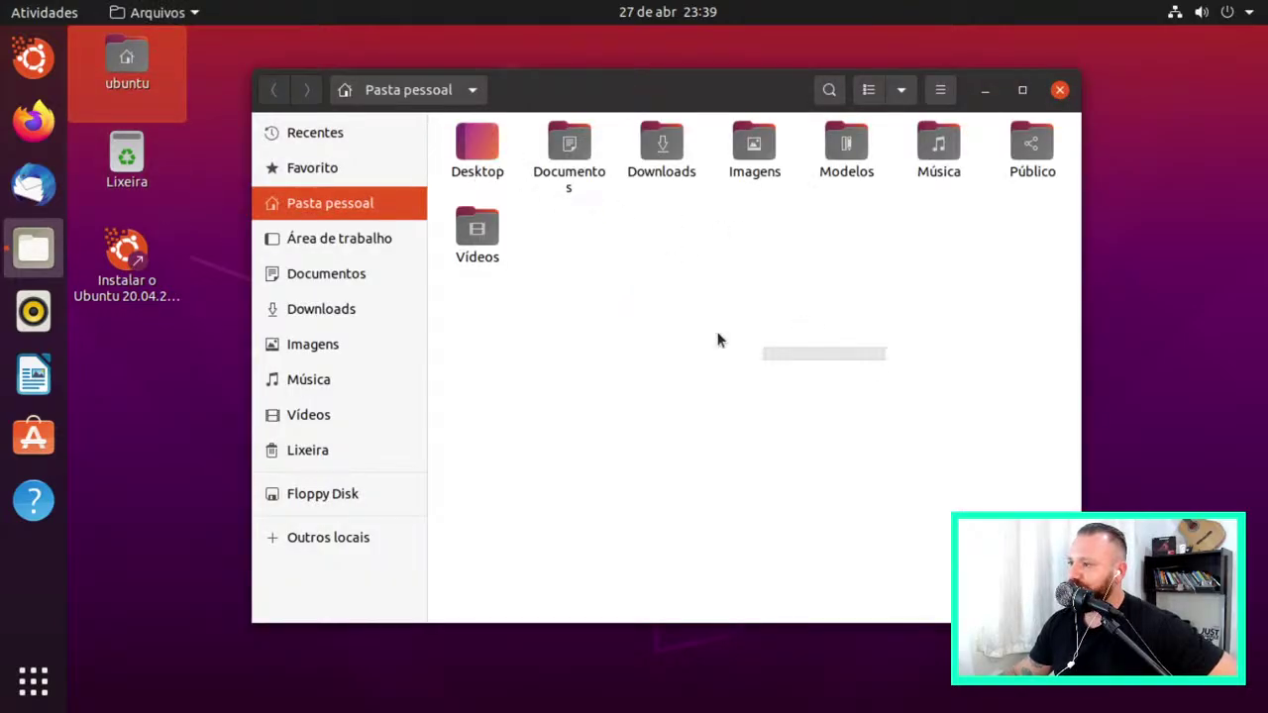
{"action": "left_click", "coordinate": [1059, 90]}
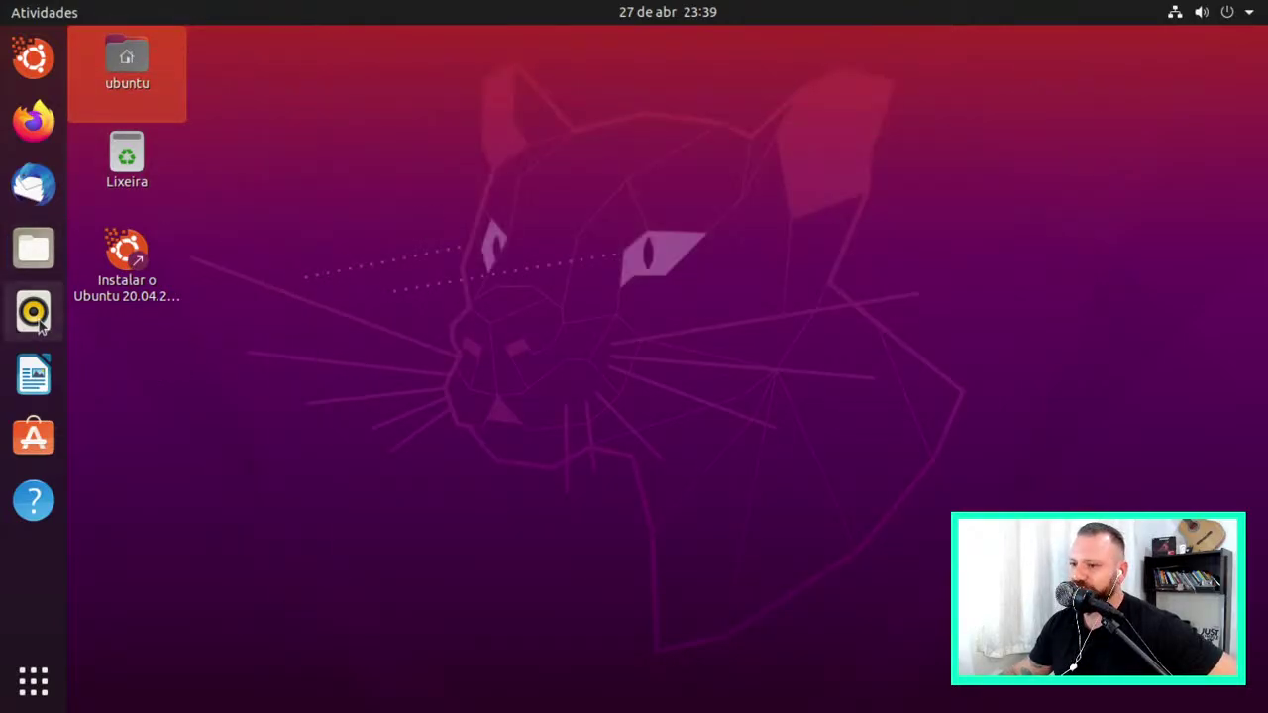
Show the applications grid and the Activities overview, returning to the desktop
{"action": "left_click", "coordinate": [34, 680]}
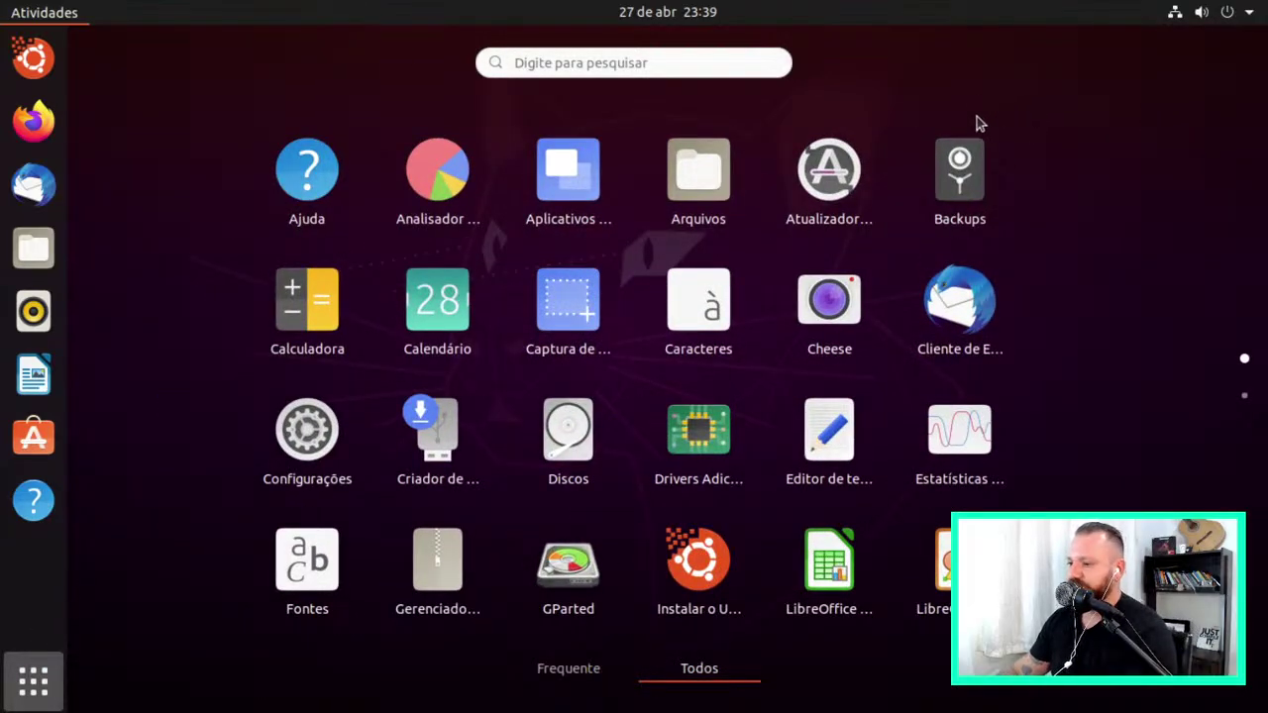
{"action": "left_click", "coordinate": [978, 123]}
{"action": "left_click", "coordinate": [17, 12]}
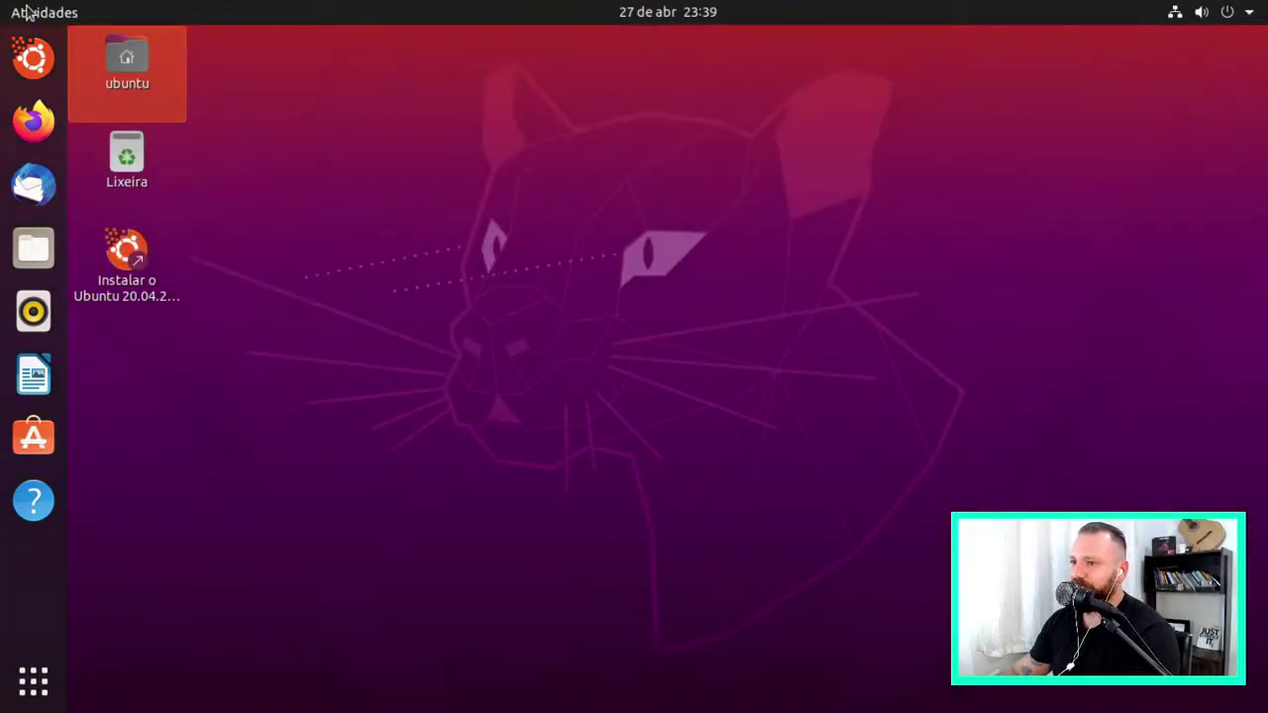
{"action": "left_click", "coordinate": [27, 10]}
{"action": "left_click", "coordinate": [26, 10]}
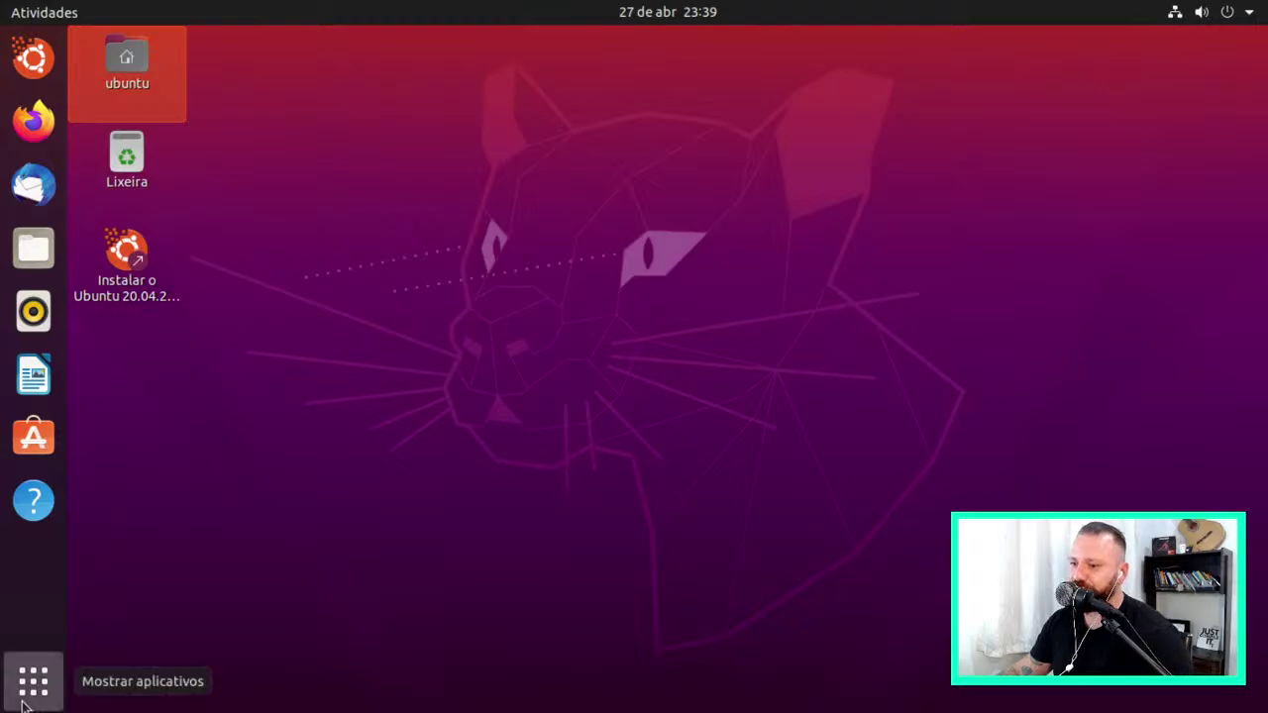
Examine the full grid of installed applications across its pages and return to the desktop
{"action": "left_click", "coordinate": [26, 704]}
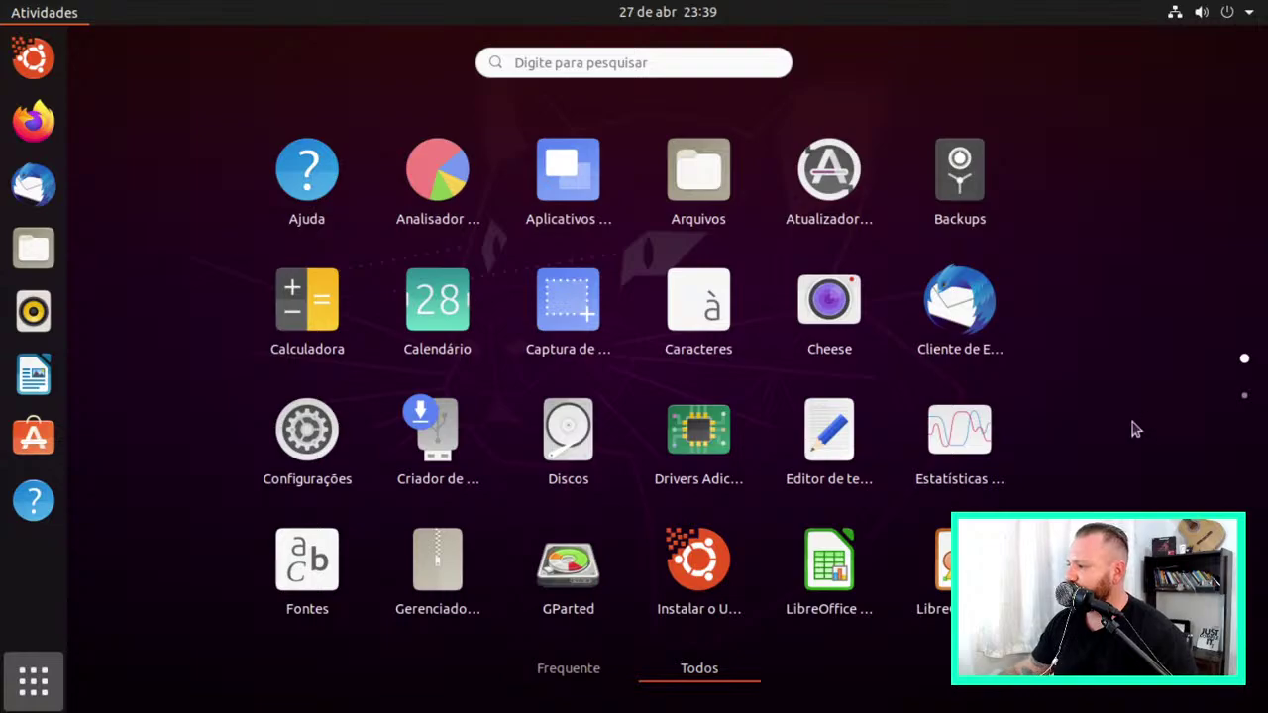
{"action": "scroll", "coordinate": [1155, 354], "scroll_direction": "down", "scroll_amount": 3}
{"action": "scroll", "coordinate": [990, 113], "scroll_direction": "up", "scroll_amount": 3}
{"action": "scroll", "coordinate": [1056, 331], "scroll_direction": "down", "scroll_amount": 1}
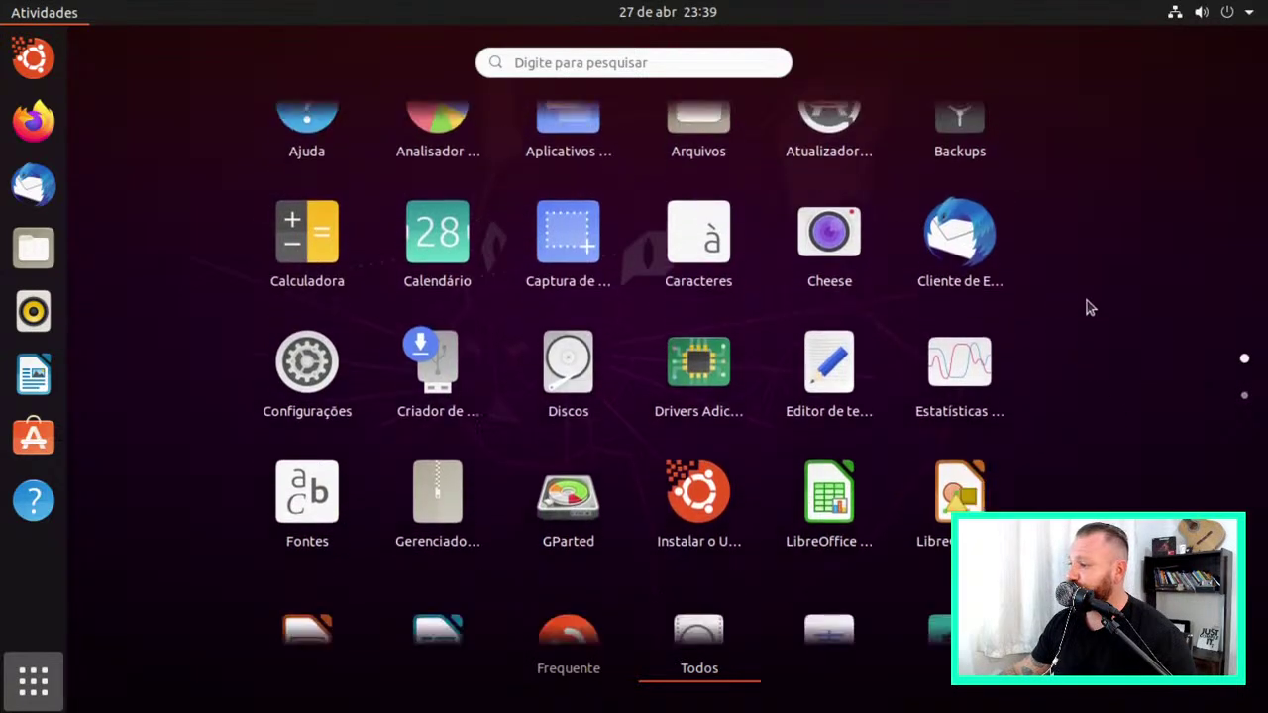
{"action": "scroll", "coordinate": [1054, 355], "scroll_direction": "up", "scroll_amount": 1}
{"action": "scroll", "coordinate": [1076, 267], "scroll_direction": "down", "scroll_amount": 2}
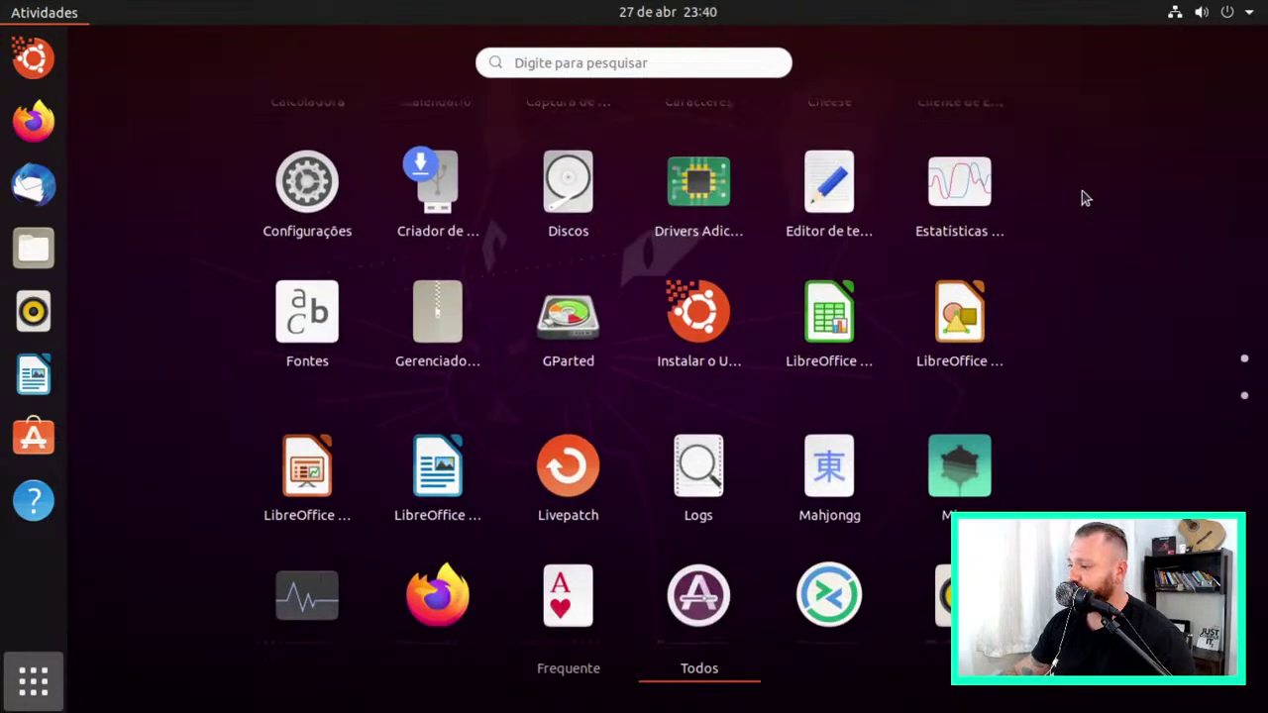
{"action": "scroll", "coordinate": [1088, 298], "scroll_direction": "up", "scroll_amount": 2}
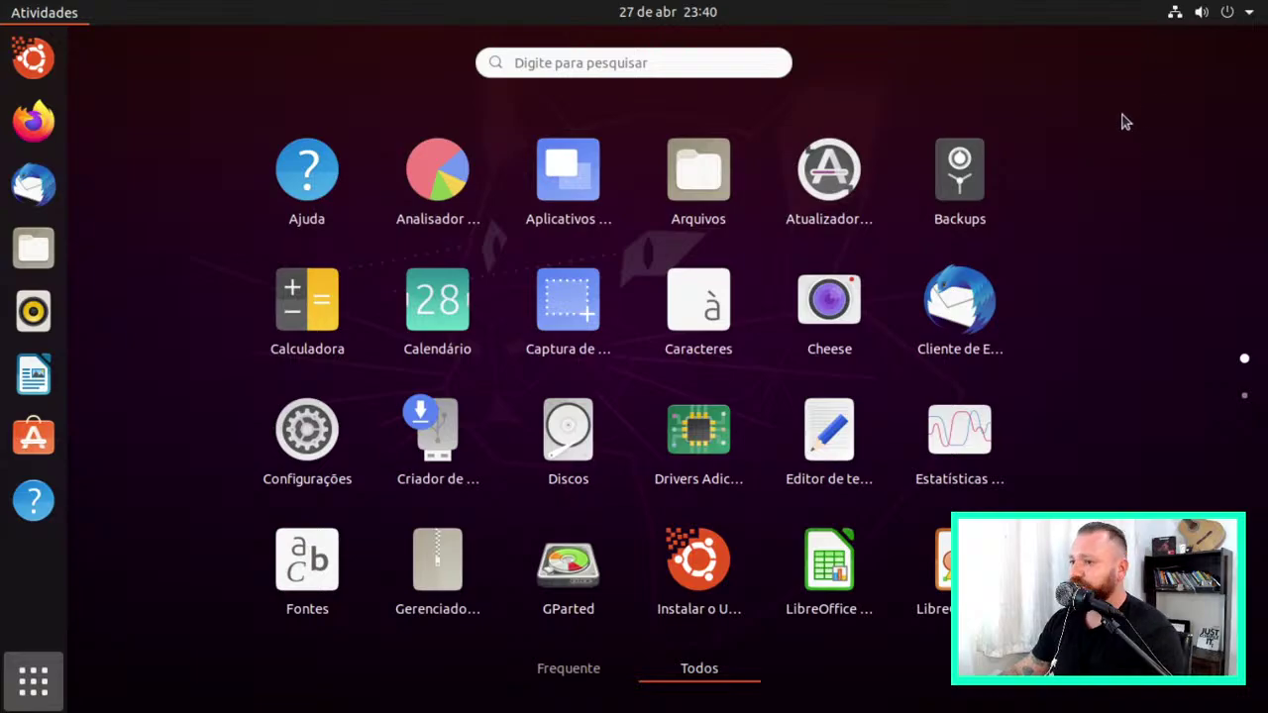
{"action": "key", "text": "Escape"}
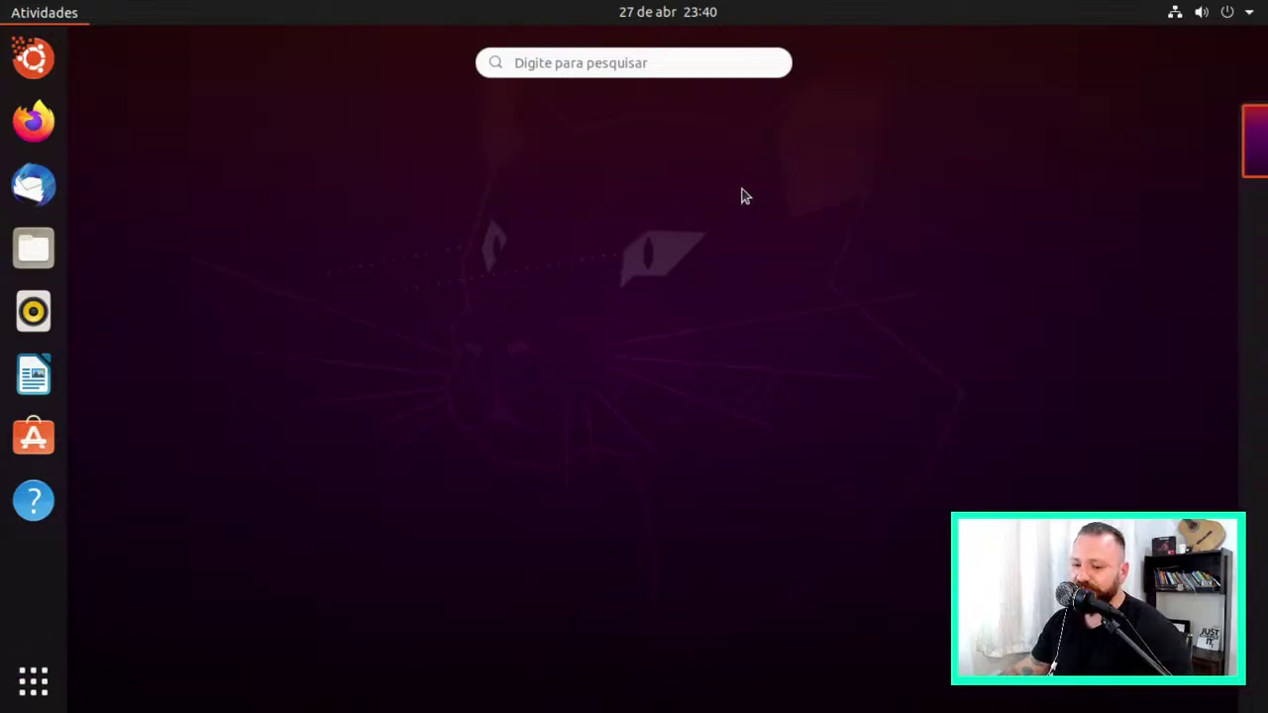
{"action": "key", "text": "Escape"}
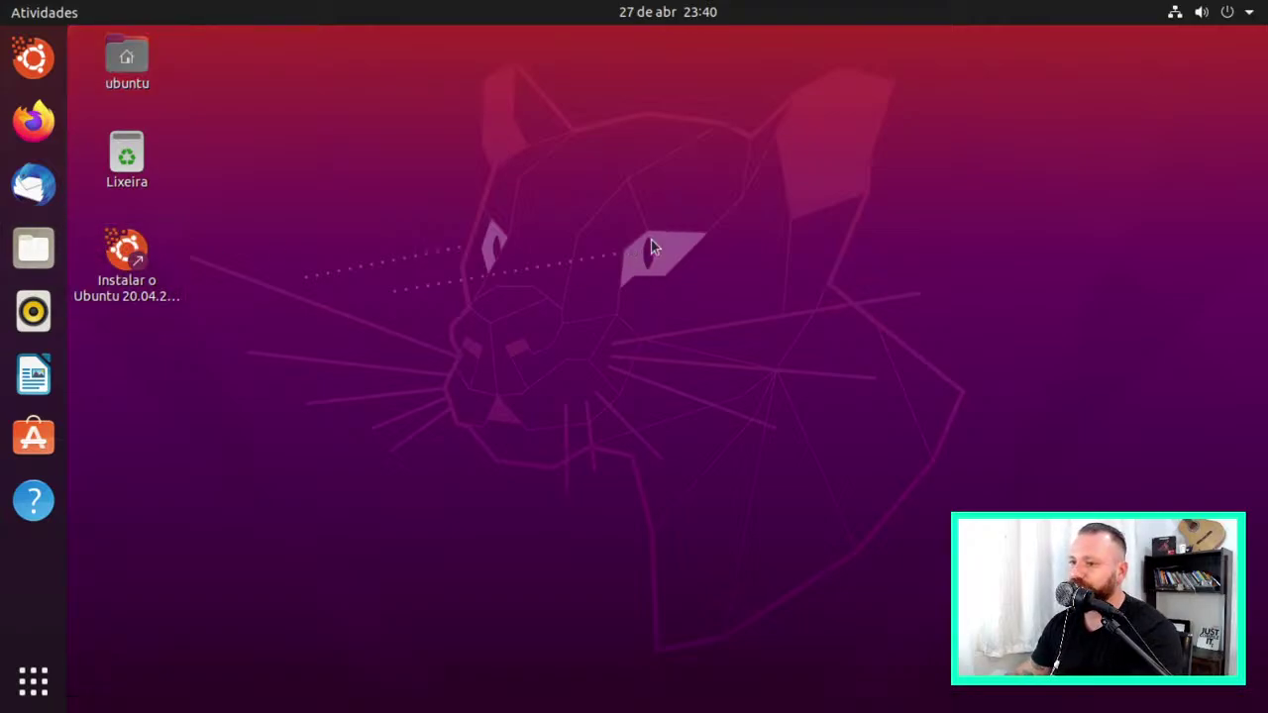
Open the desktop background settings and view the calendar and notifications popover, then dismiss it
{"action": "right_click", "coordinate": [434, 263]}
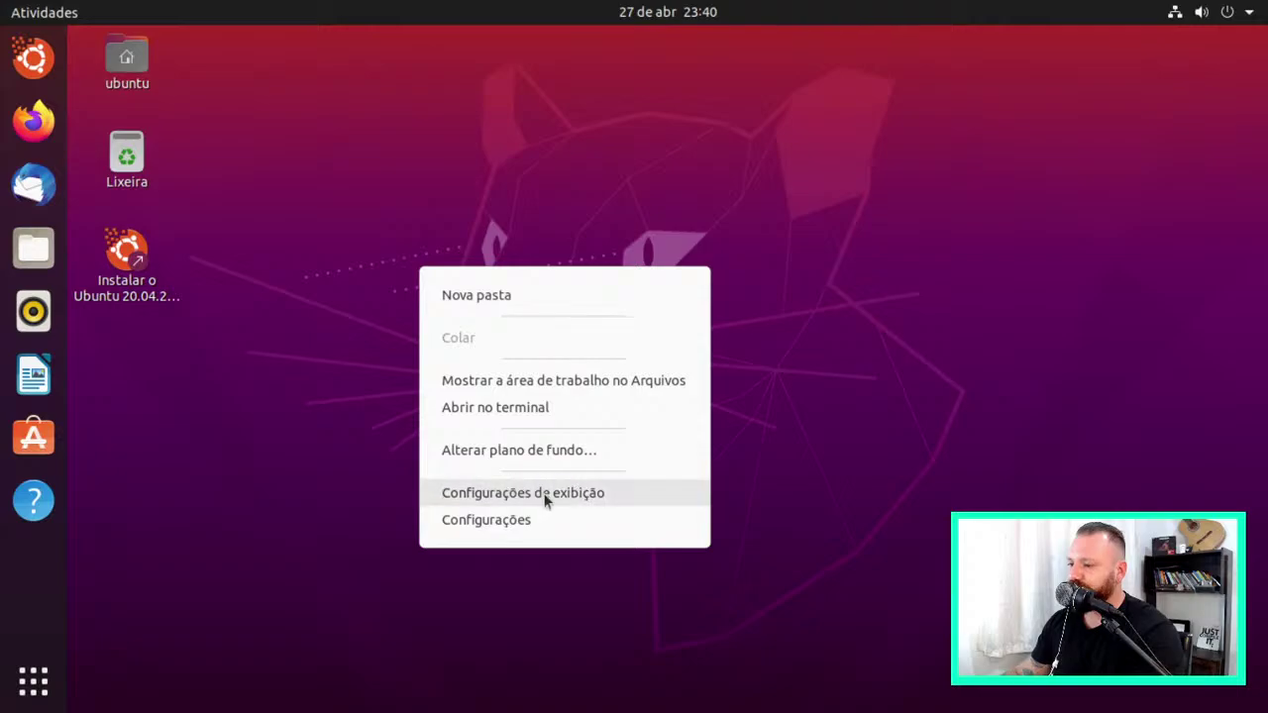
{"action": "left_click", "coordinate": [518, 450]}
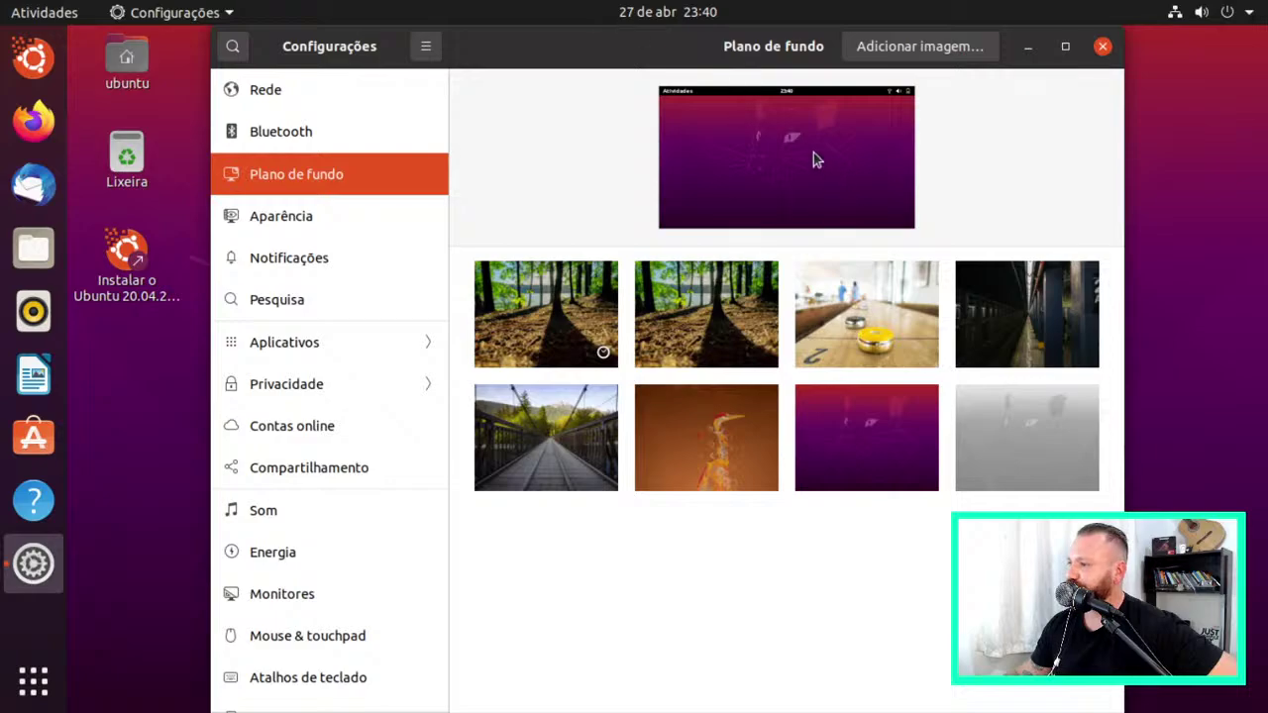
{"action": "left_click", "coordinate": [655, 14]}
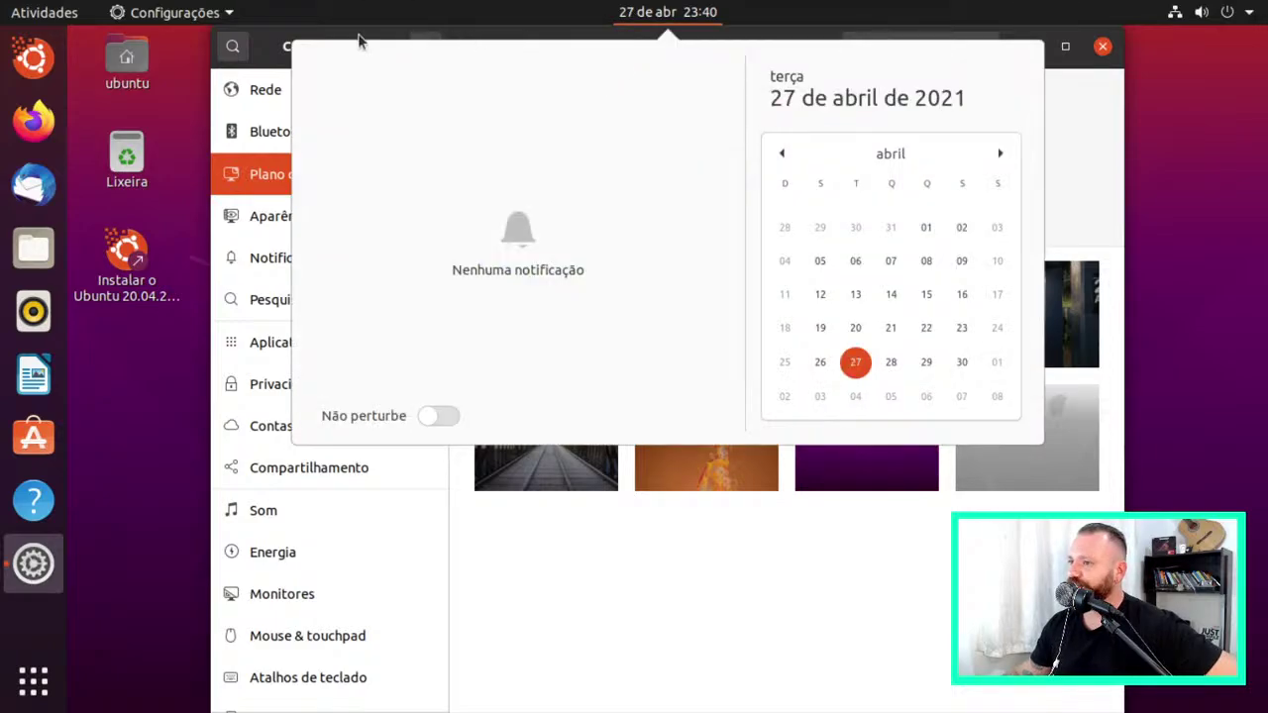
{"action": "left_click", "coordinate": [262, 49]}
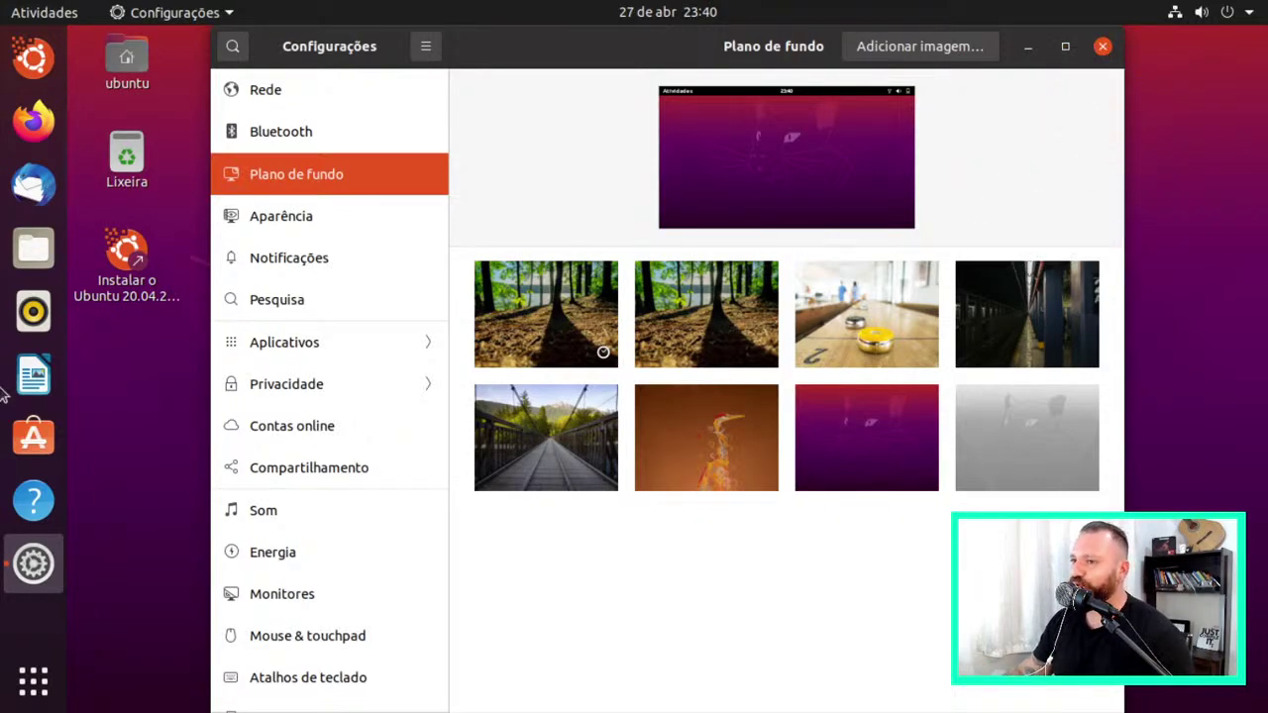
Try the timed forest, plain forest and yellow-puck table wallpapers, moving the settings window out of the way to view the desktop
{"action": "left_click", "coordinate": [127, 61]}
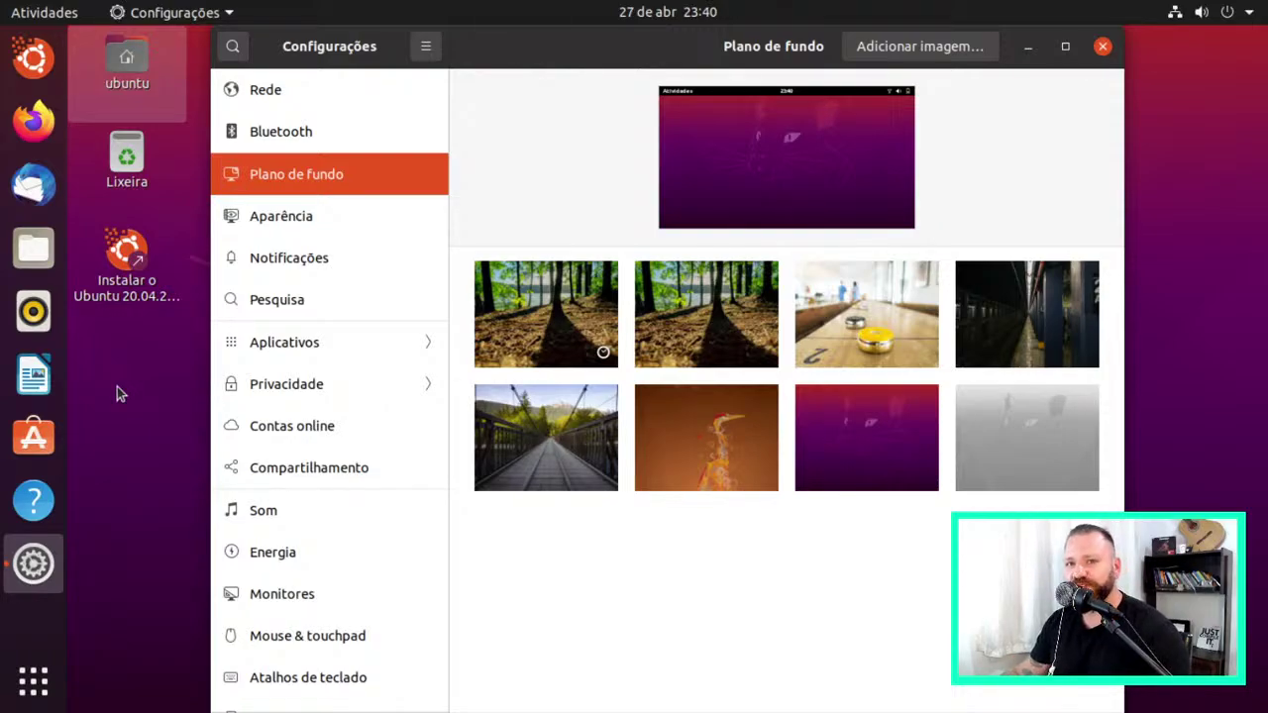
{"action": "left_click", "coordinate": [181, 384]}
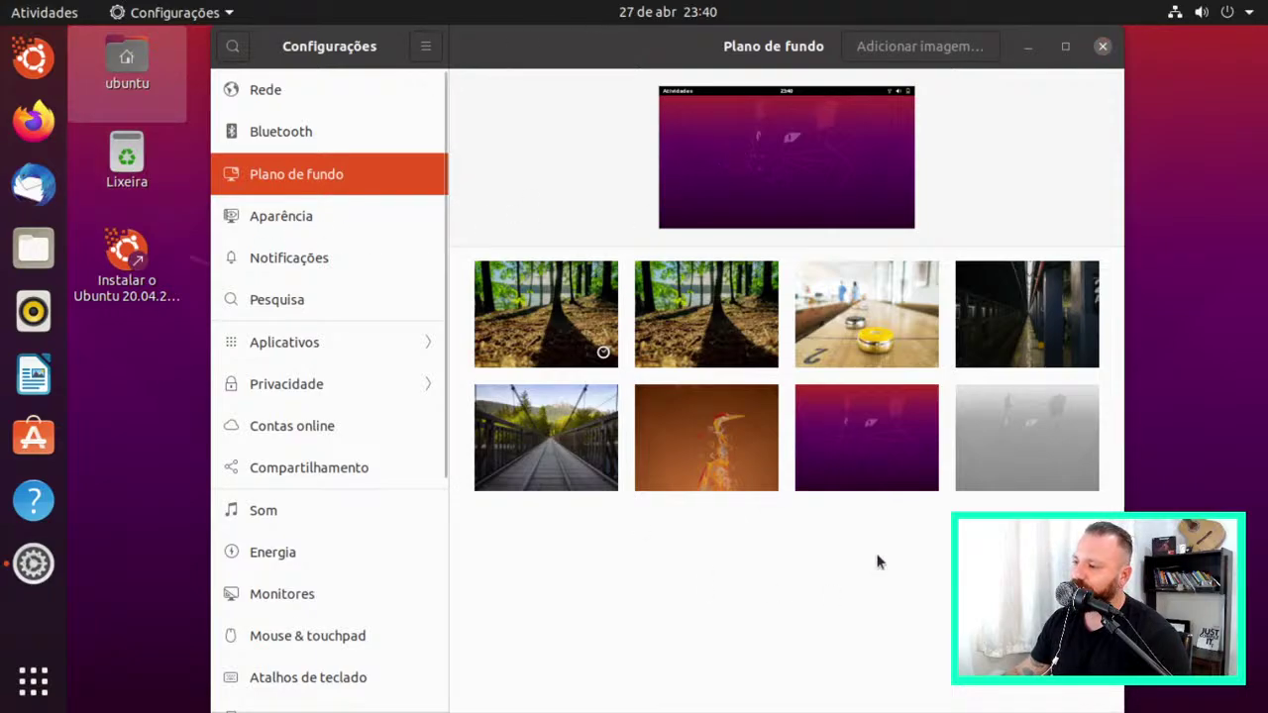
{"action": "left_click", "coordinate": [546, 315]}
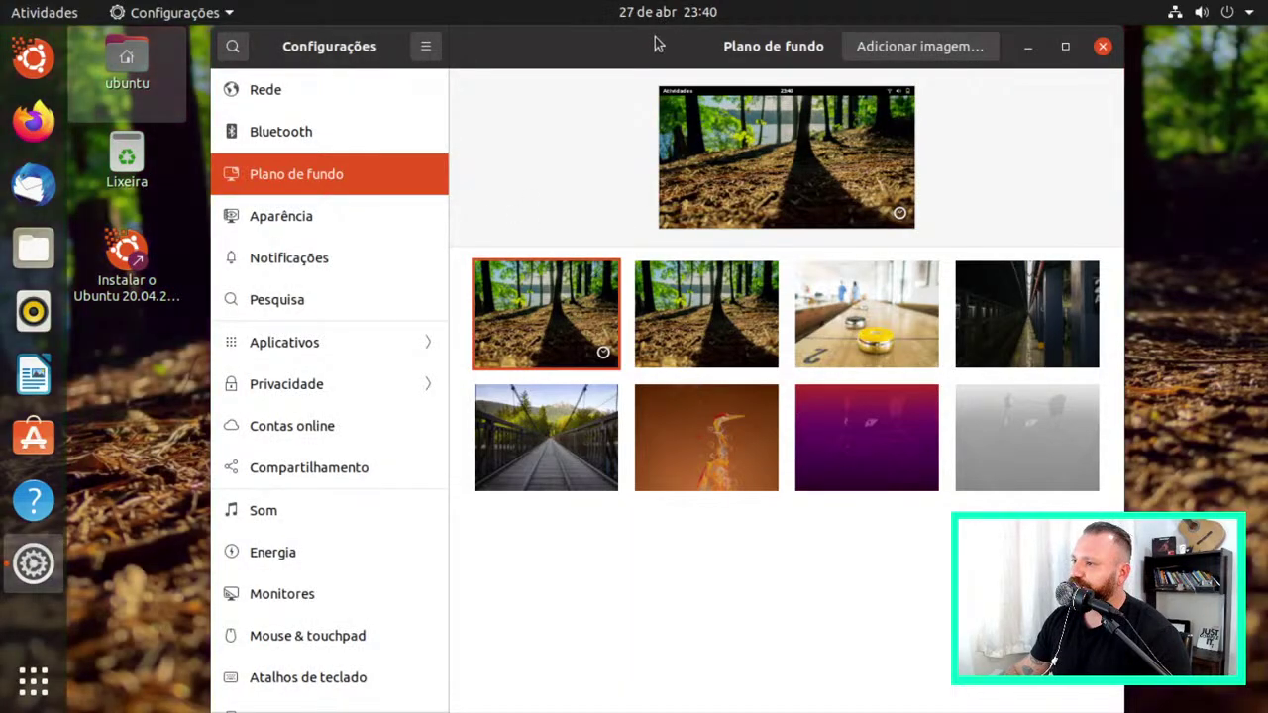
{"action": "left_click_drag", "start_coordinate": [654, 44], "coordinate": [579, 69]}
{"action": "left_click", "coordinate": [637, 372]}
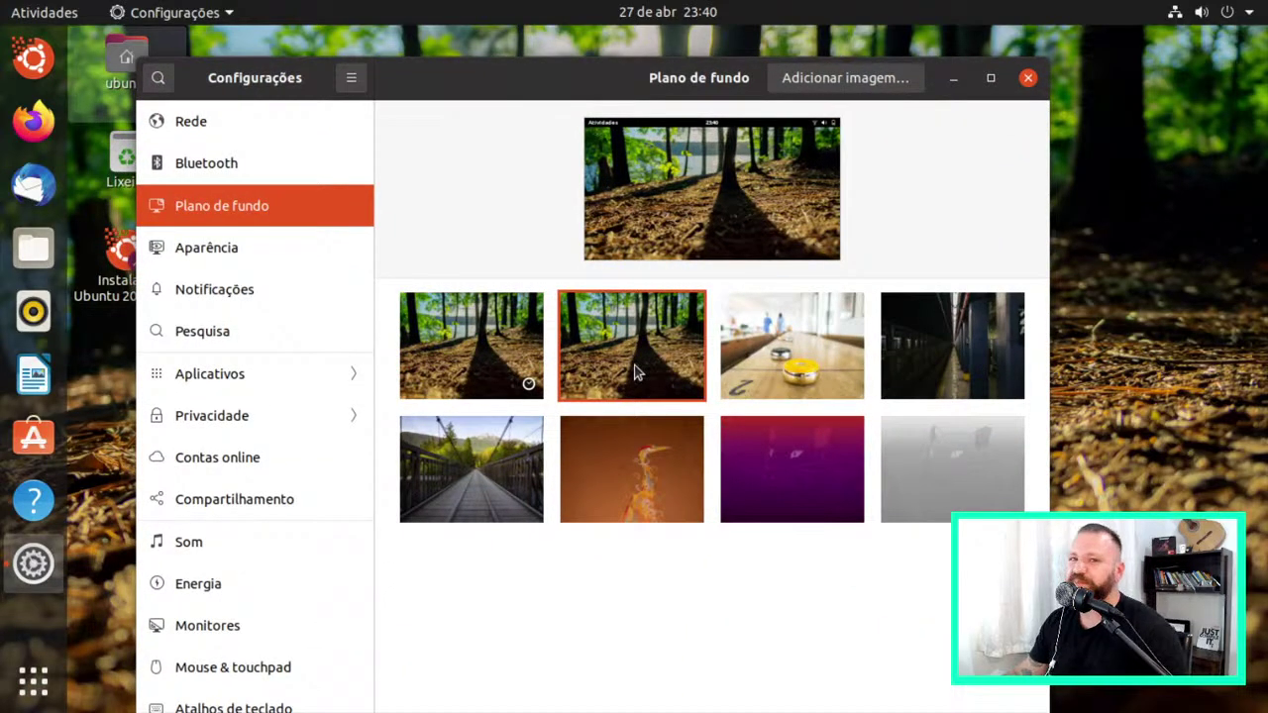
{"action": "left_click", "coordinate": [791, 344]}
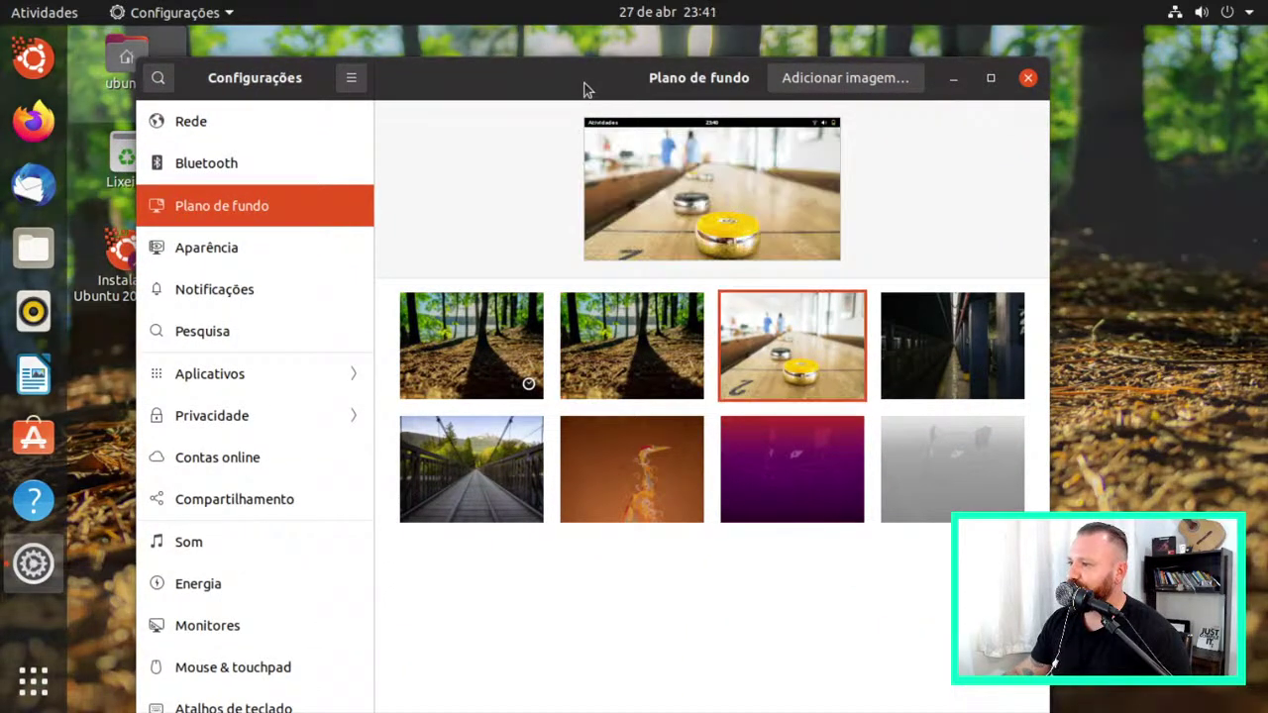
{"action": "left_click_drag", "start_coordinate": [585, 88], "coordinate": [690, 631]}
Try further wallpapers, return to the default purple Ubuntu one and bring the settings window back into view
{"action": "left_click", "coordinate": [1058, 317]}
{"action": "left_click", "coordinate": [595, 525]}
{"action": "left_click", "coordinate": [691, 495]}
{"action": "left_click", "coordinate": [801, 443]}
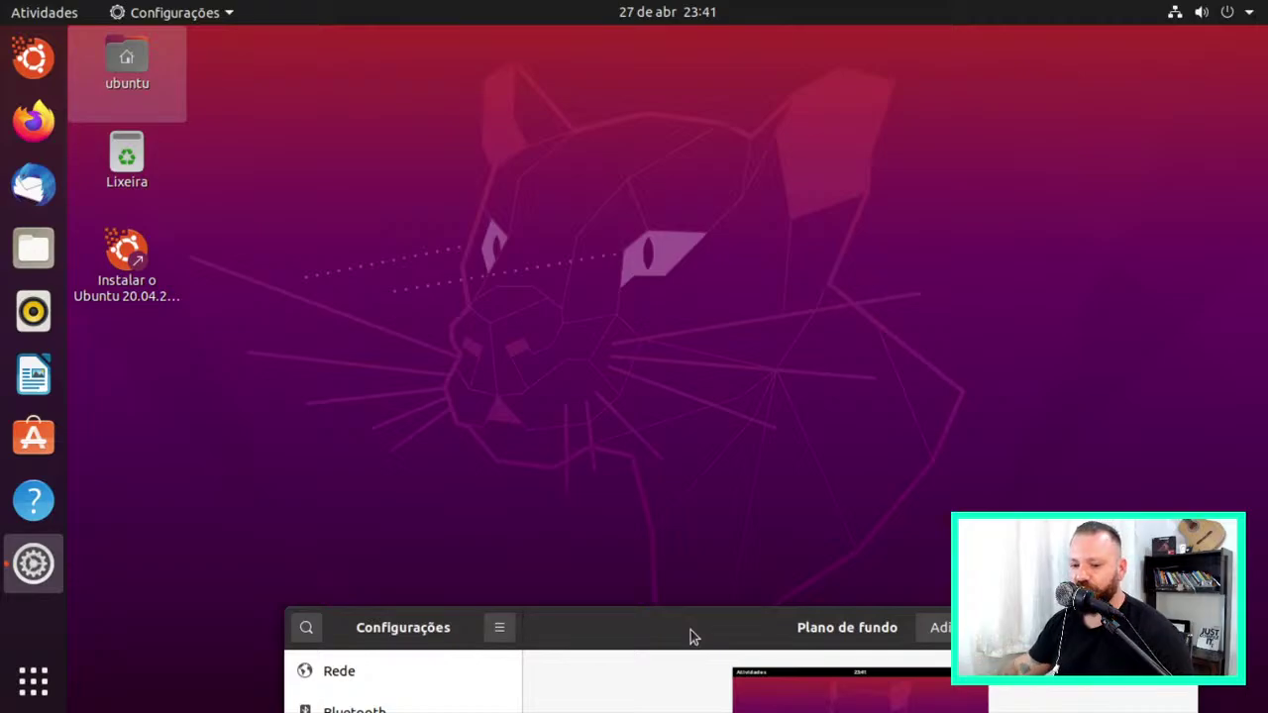
{"action": "left_click_drag", "start_coordinate": [665, 617], "coordinate": [597, 188]}
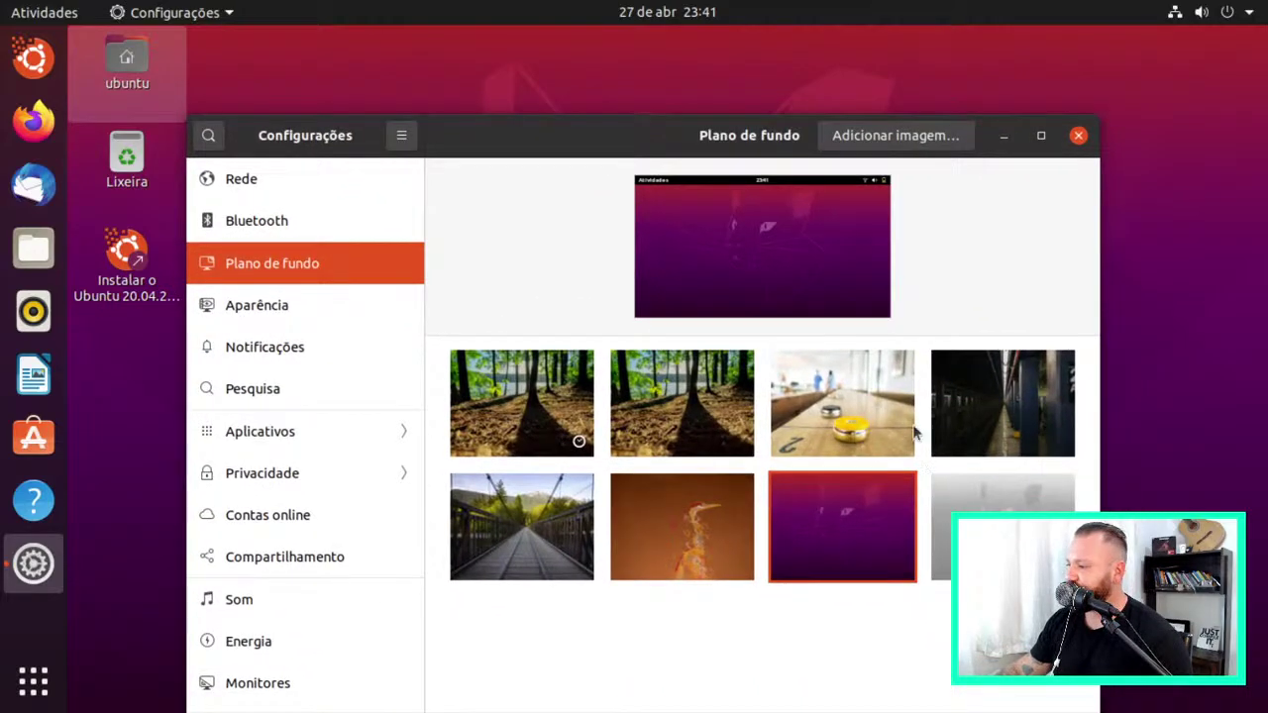
Try the dark subway wallpaper, then set the desktop background to the forest picture with the clock mark
{"action": "left_click", "coordinate": [981, 421]}
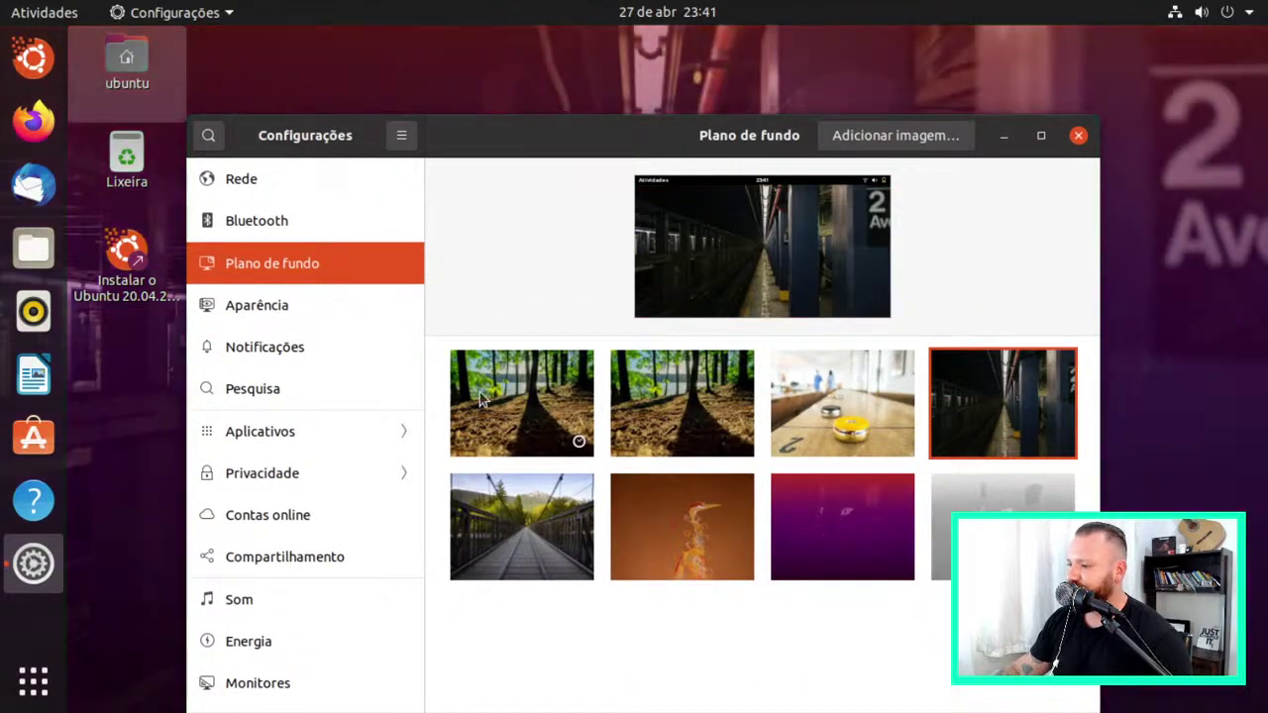
{"action": "left_click", "coordinate": [496, 405]}
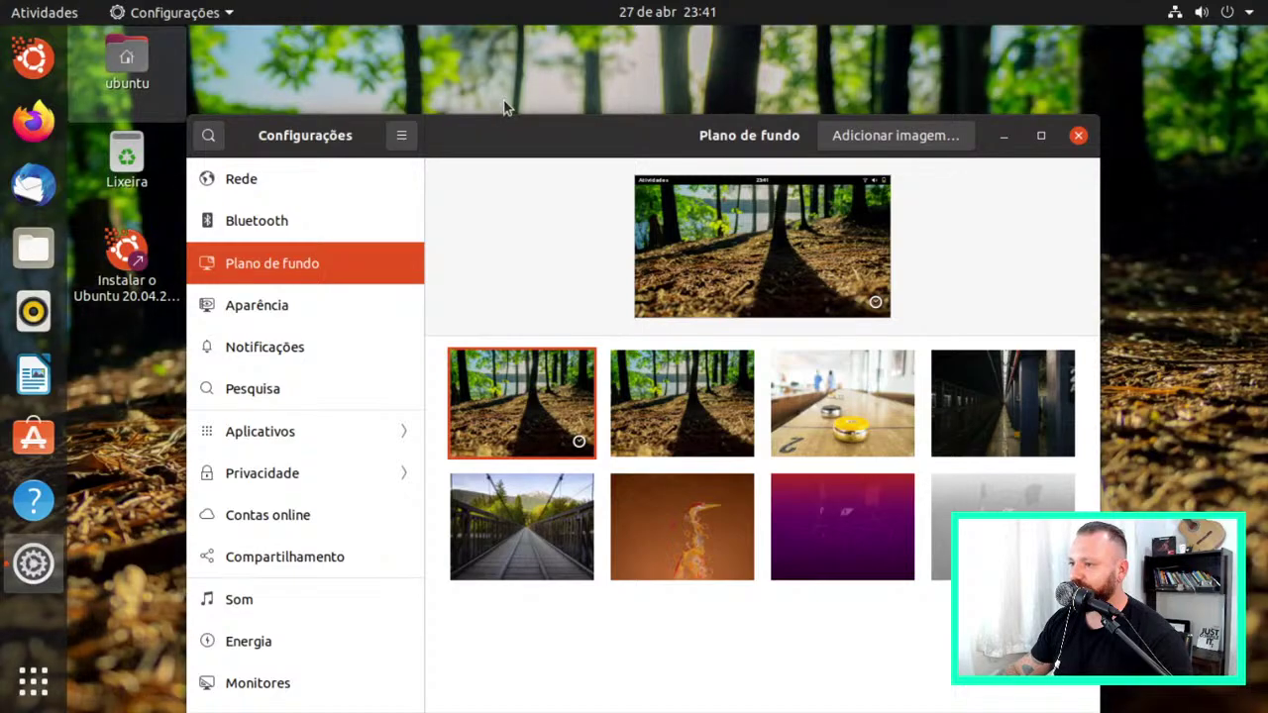
{"action": "left_click_drag", "start_coordinate": [525, 132], "coordinate": [649, 43]}
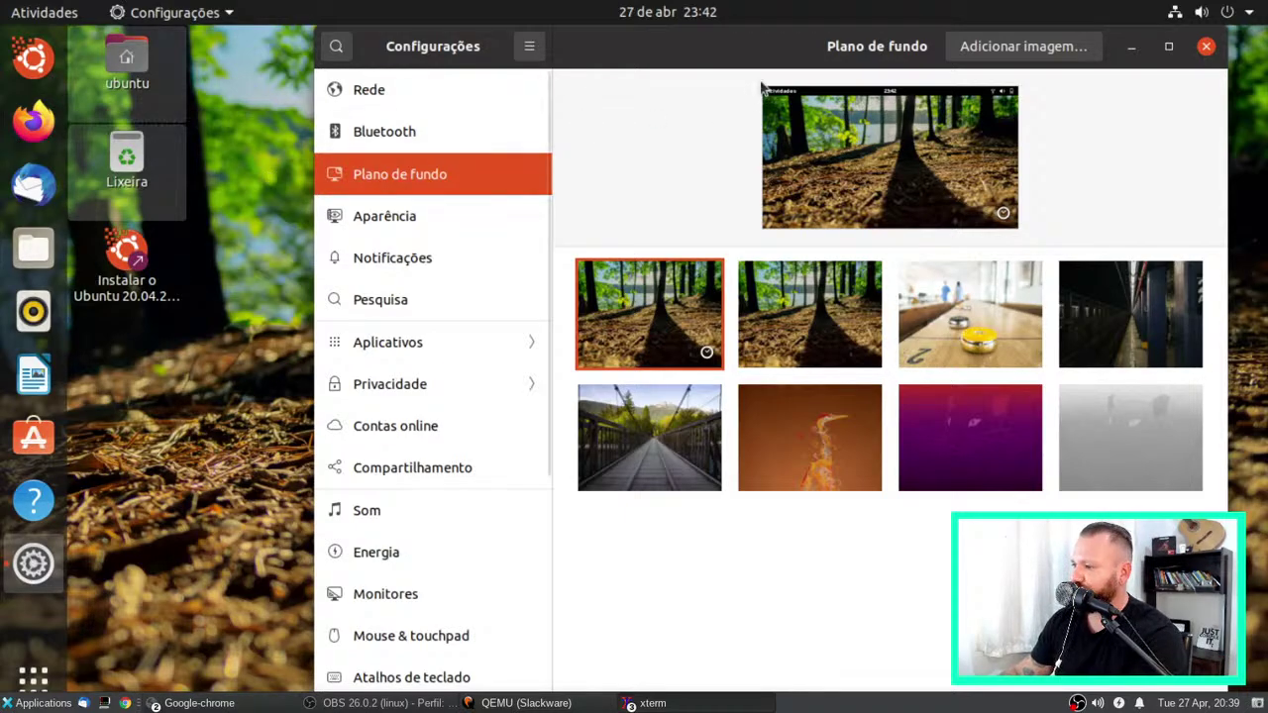
Set the window colour to Escuro in the Aparência settings and check the Activities overview and applications grid
{"action": "left_click", "coordinate": [409, 228]}
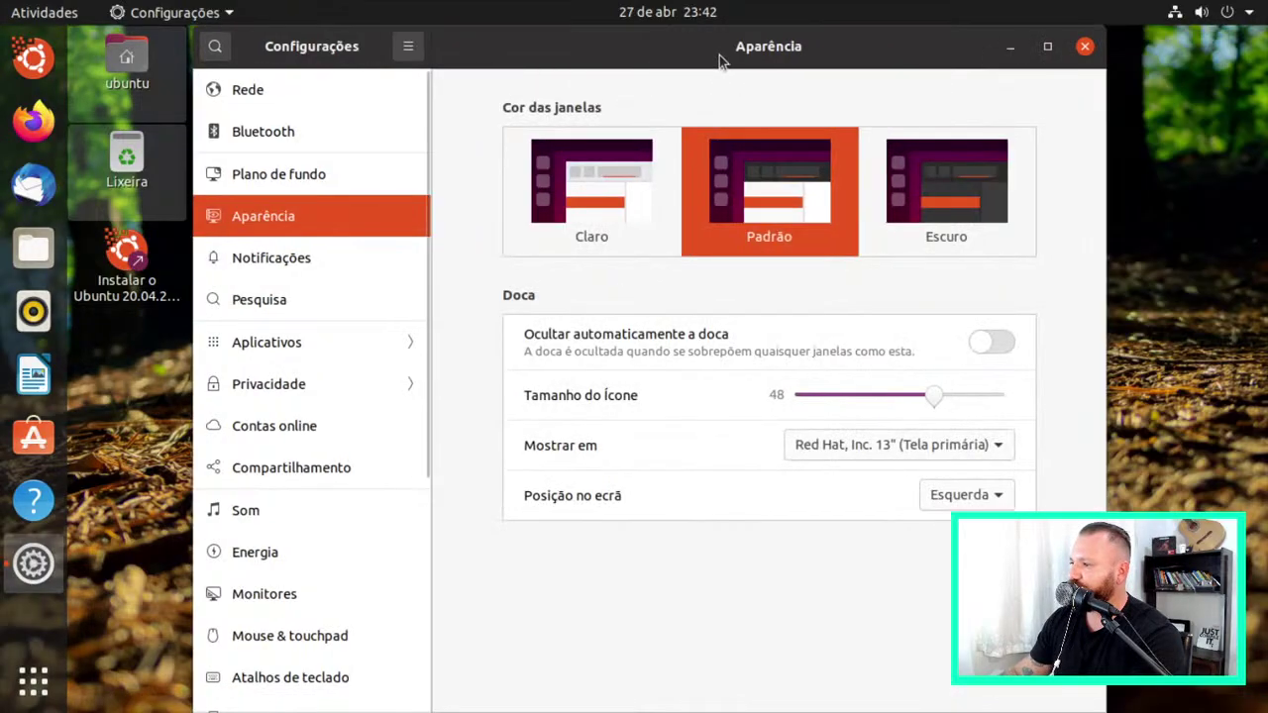
{"action": "left_click", "coordinate": [926, 199]}
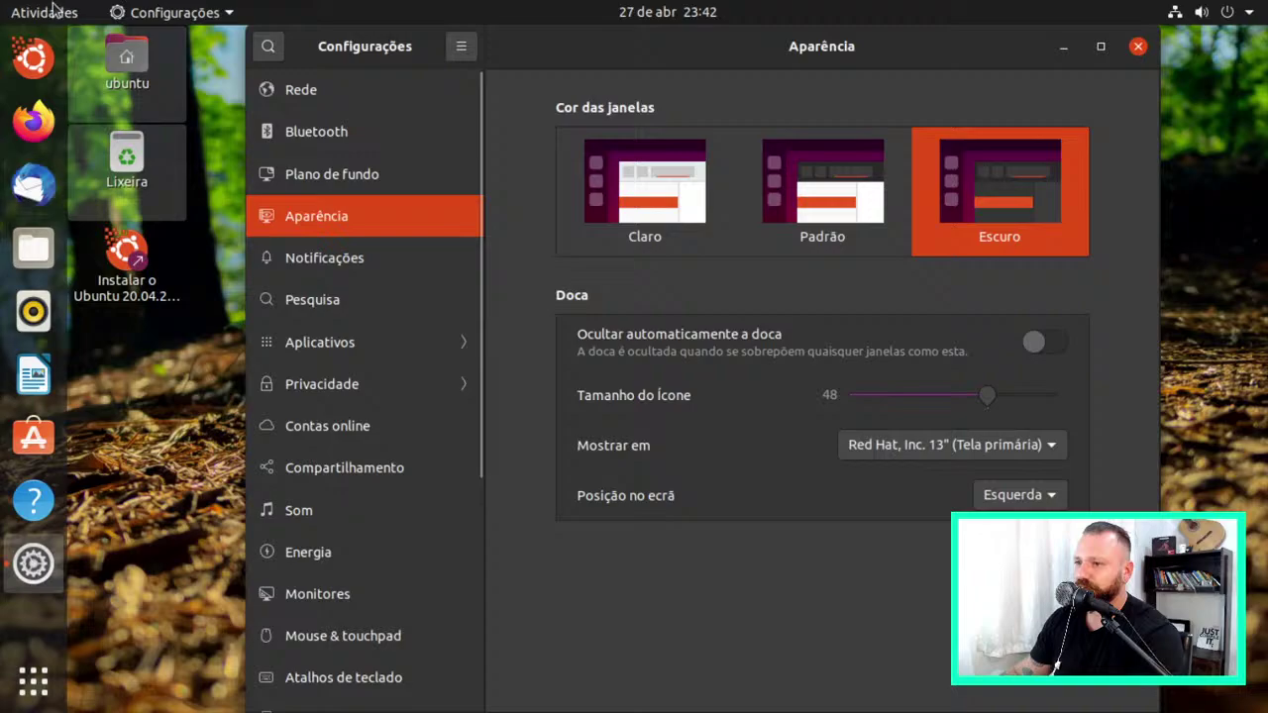
{"action": "left_click", "coordinate": [55, 12]}
{"action": "left_click", "coordinate": [57, 18]}
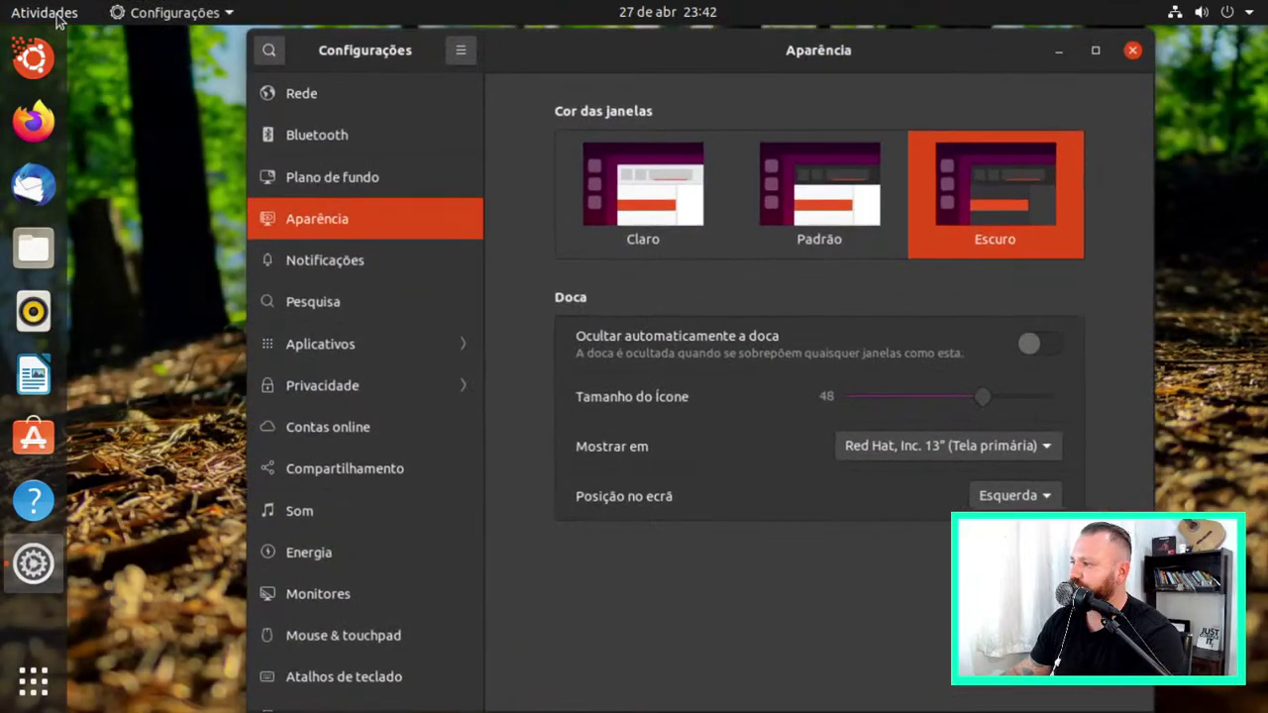
{"action": "left_click", "coordinate": [34, 679]}
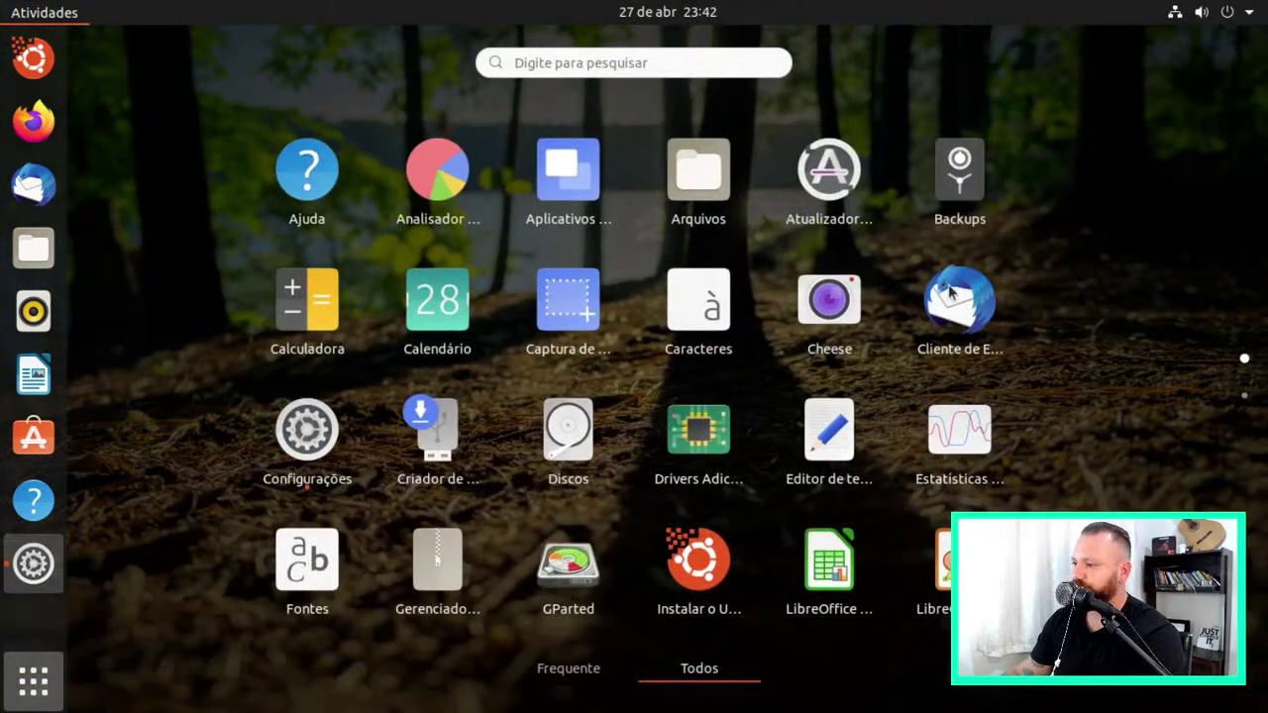
{"action": "key", "text": "Escape"}
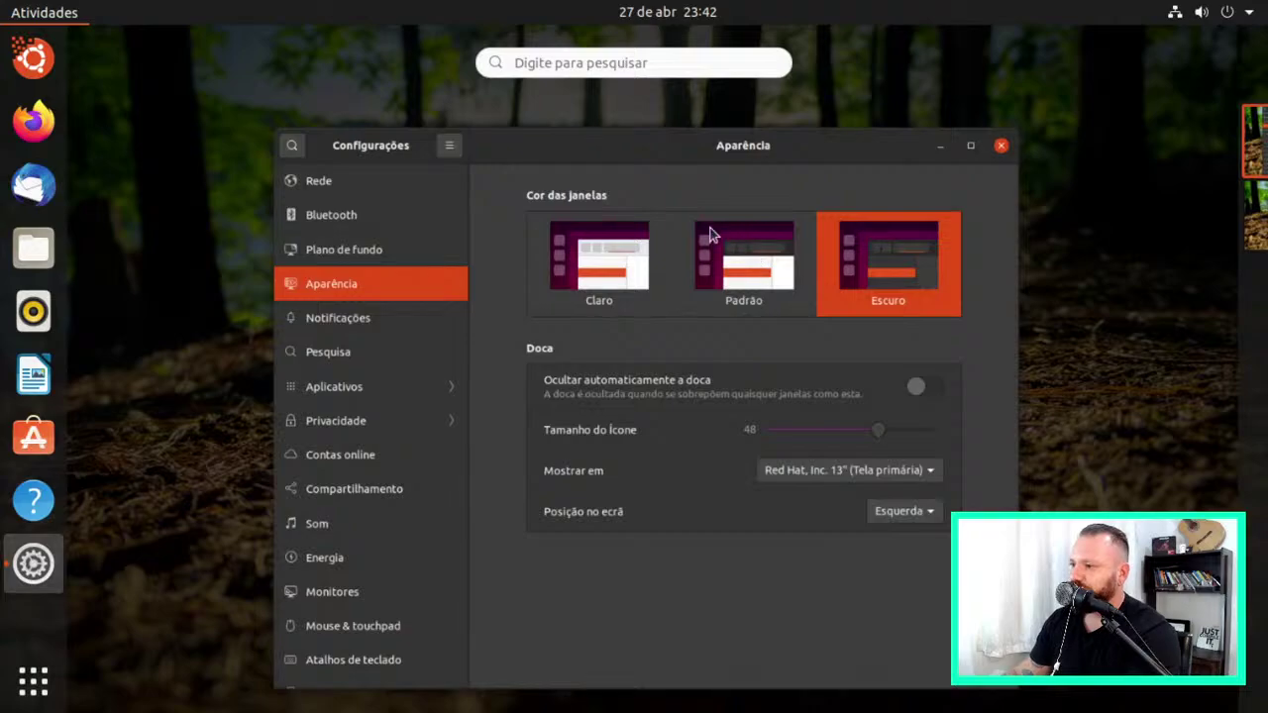
{"action": "left_click", "coordinate": [1154, 220]}
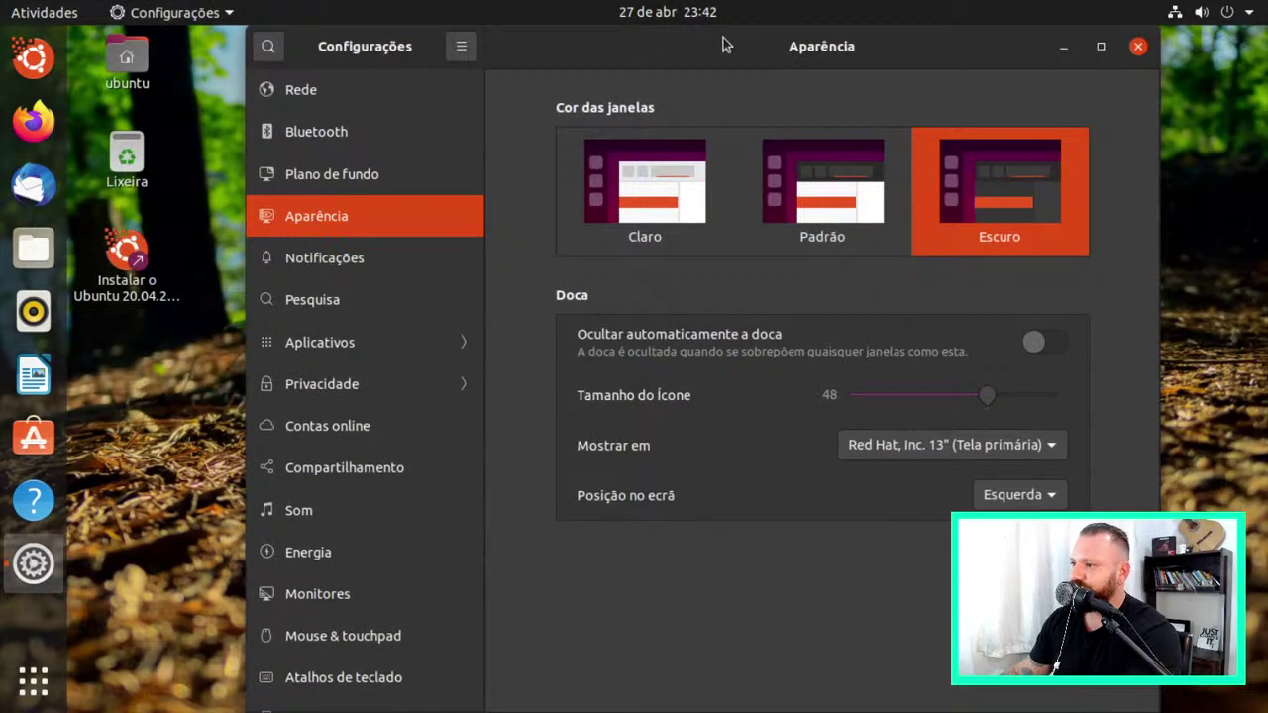
Try the Claro window colour and switch back to Escuro
{"action": "left_click", "coordinate": [666, 197]}
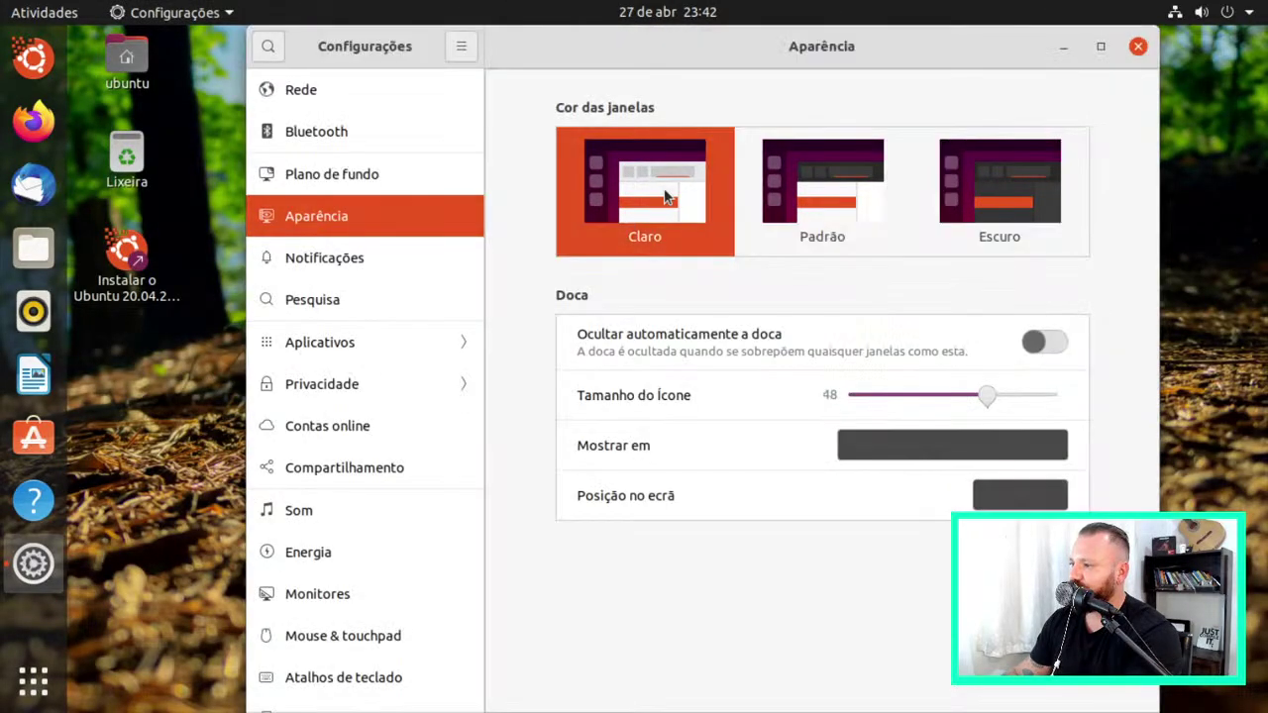
{"action": "left_click_drag", "start_coordinate": [511, 40], "coordinate": [541, 59]}
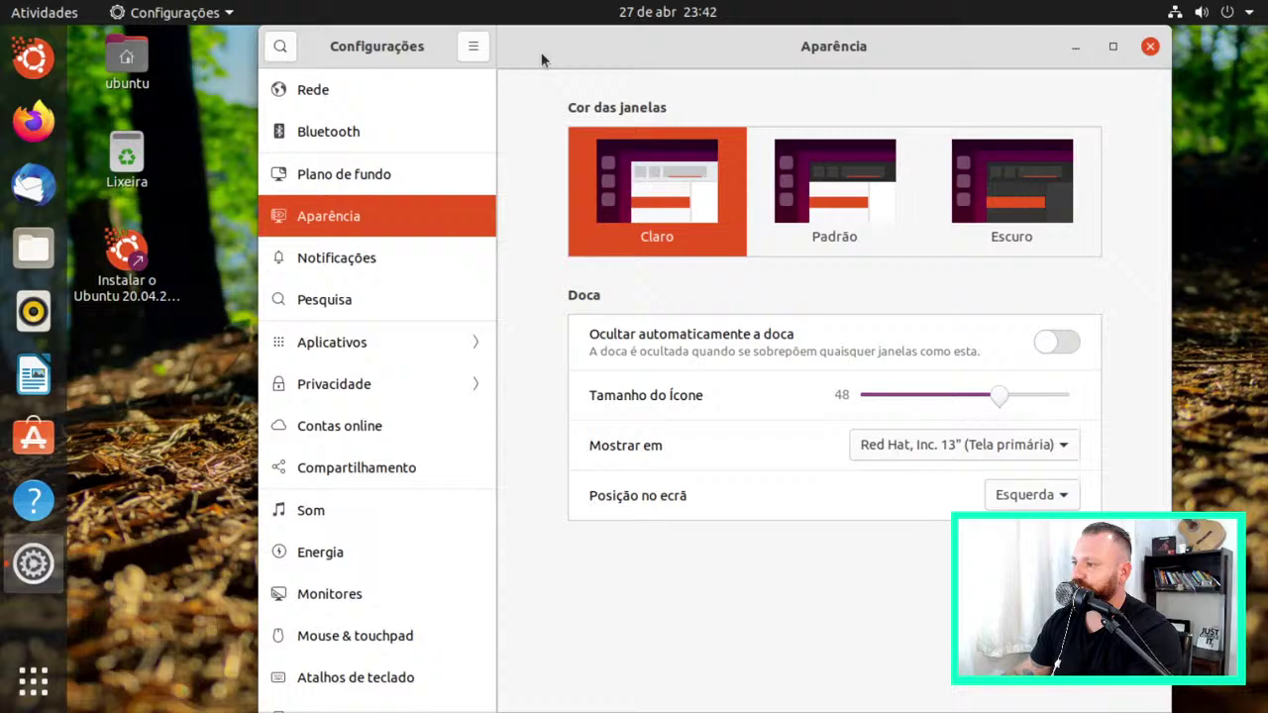
{"action": "left_click", "coordinate": [975, 182]}
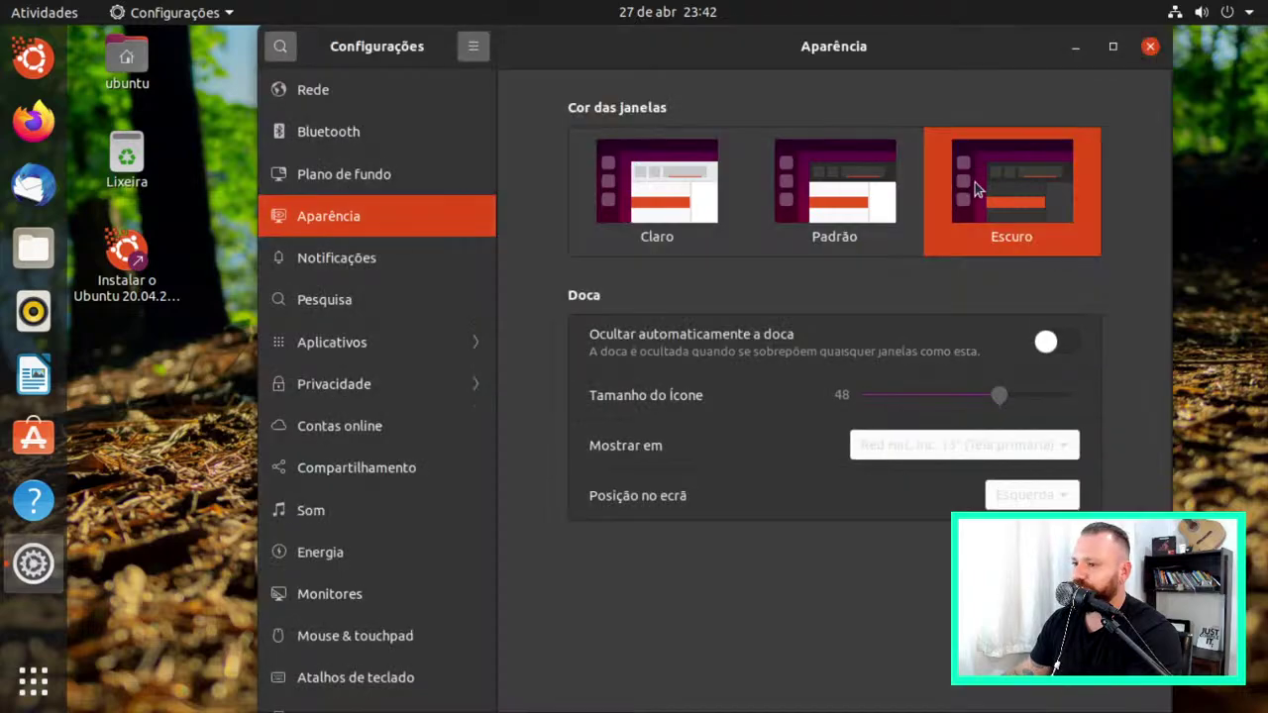
Search the Aplicativos settings list for "icones"
{"action": "left_click", "coordinate": [401, 342]}
{"action": "left_click_drag", "start_coordinate": [496, 158], "coordinate": [501, 74]}
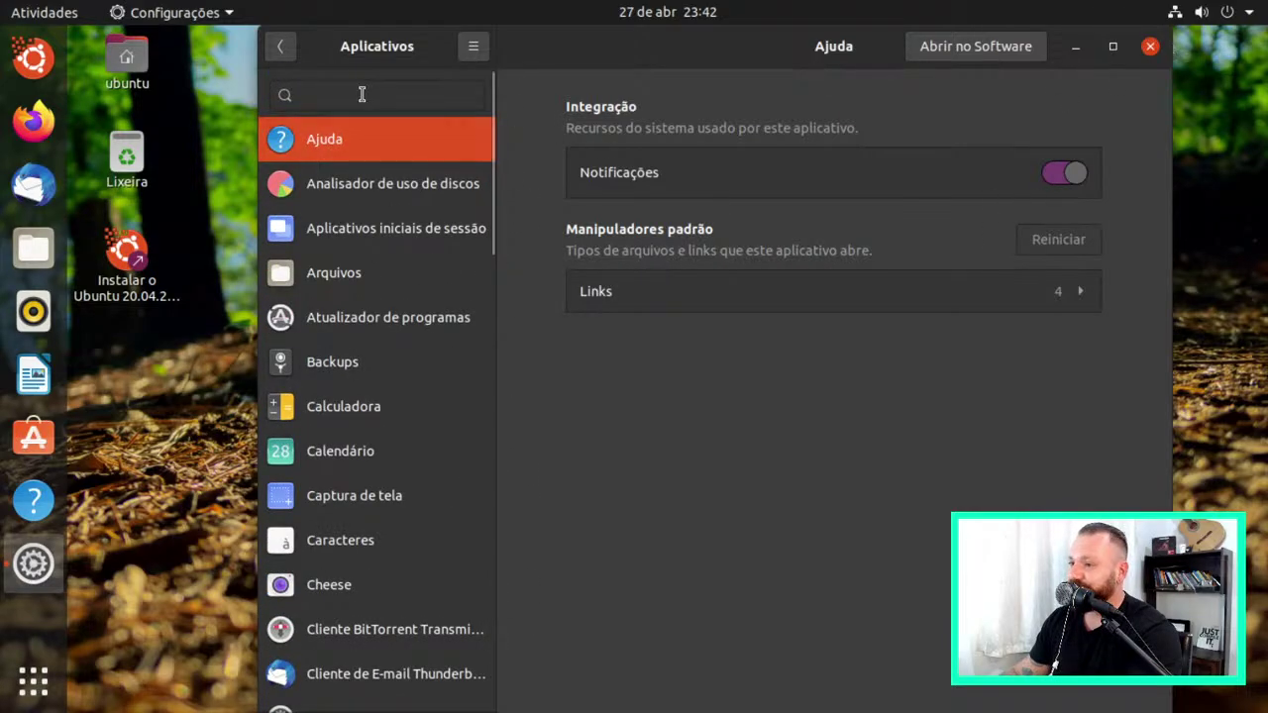
{"action": "left_click", "coordinate": [360, 94]}
{"action": "type", "text": "icon"}
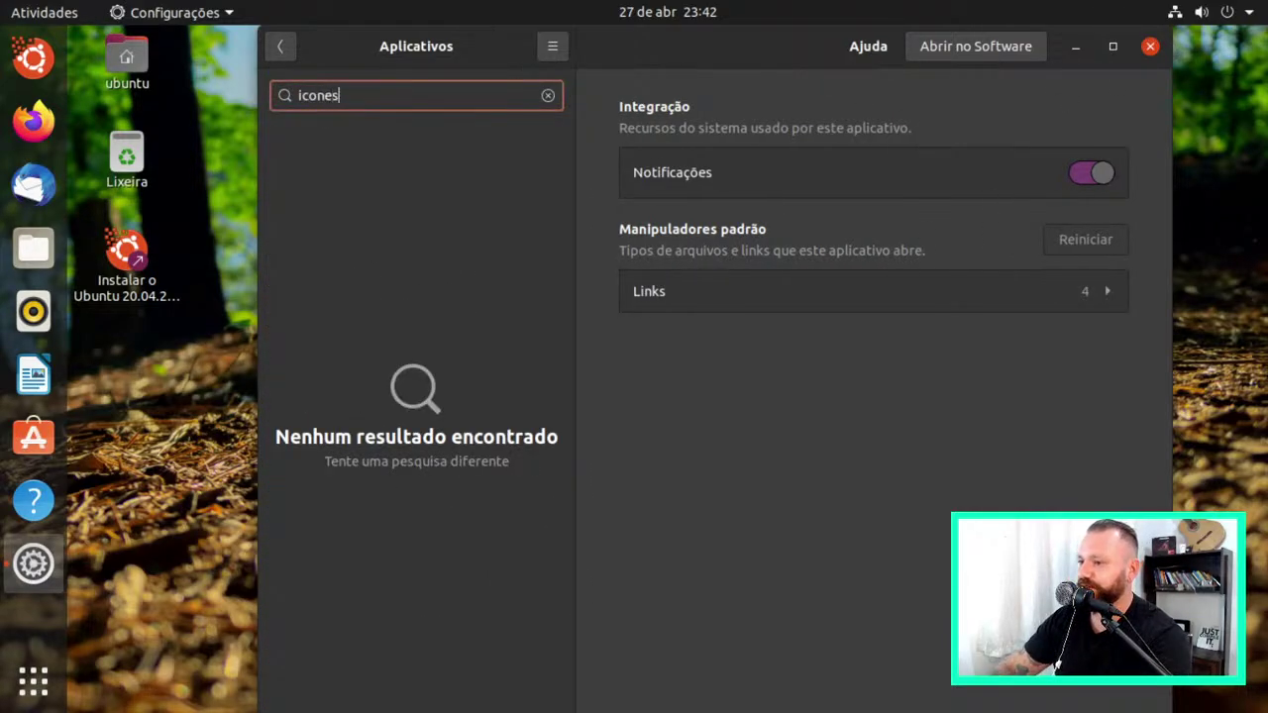
{"action": "type", "text": "es"}
Search the Aplicativos list for "ic" and "ap", clear the search and return to the main settings list
{"action": "double_click", "coordinate": [348, 95]}
{"action": "type", "text": "ic"}
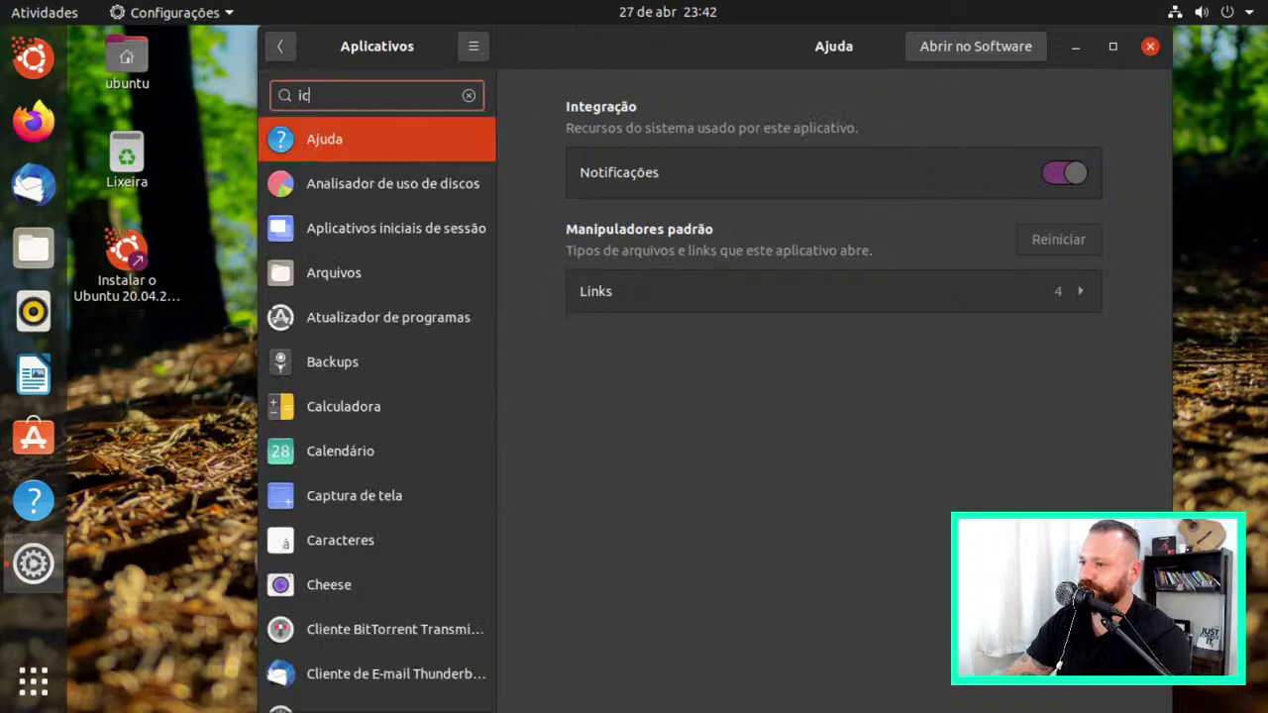
{"action": "type", "text": "oapl"}
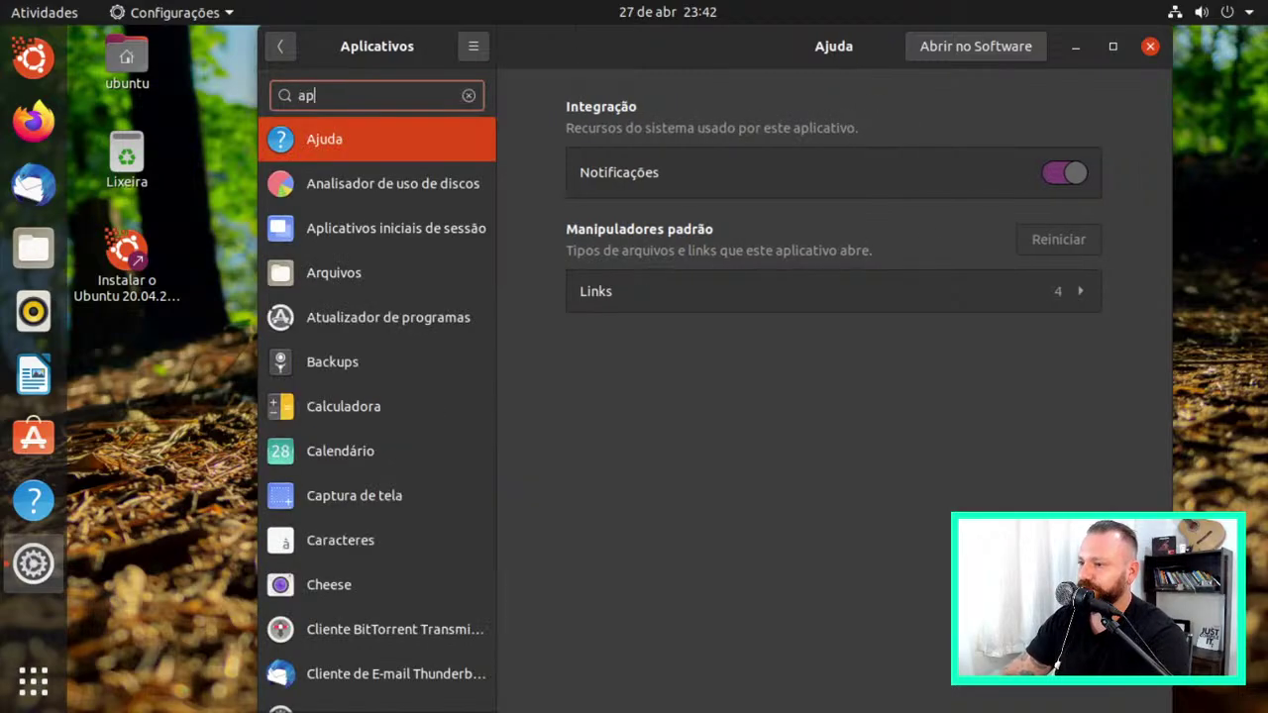
{"action": "key", "text": "BackSpace"}
{"action": "type", "text": "a"}
{"action": "double_click", "coordinate": [396, 103]}
{"action": "key", "text": "BackSpace"}
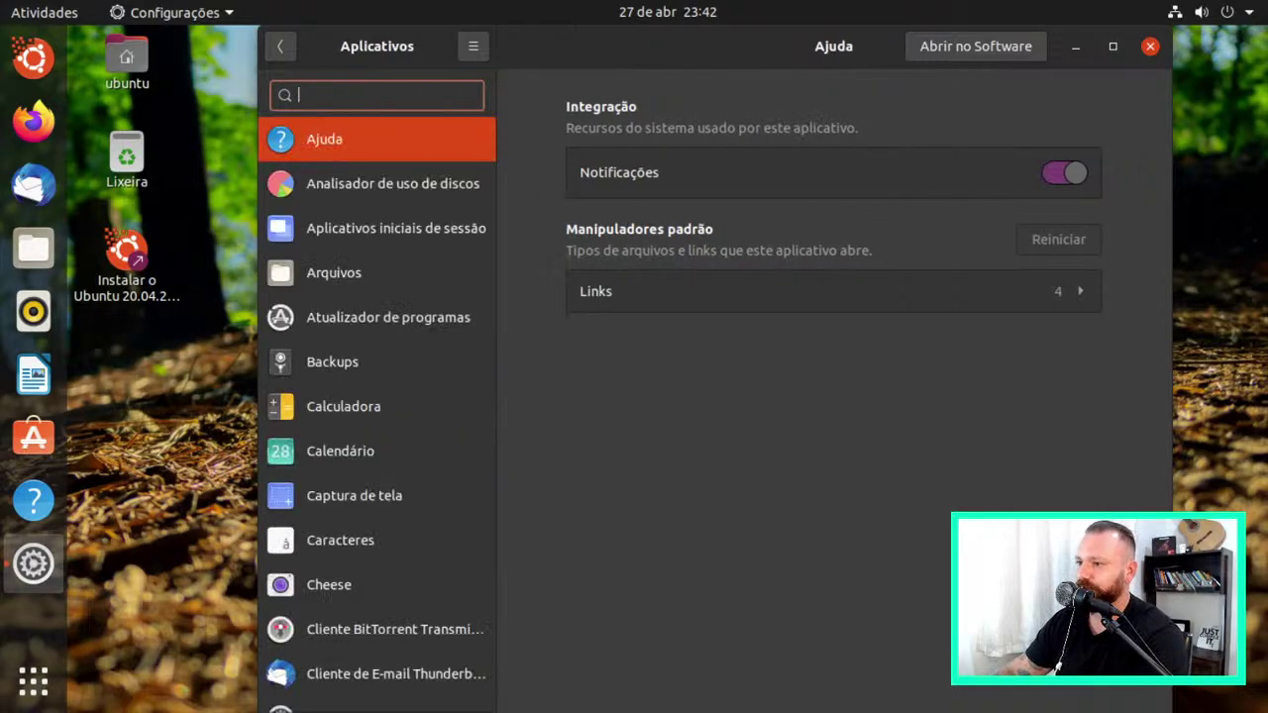
{"action": "left_click", "coordinate": [279, 46]}
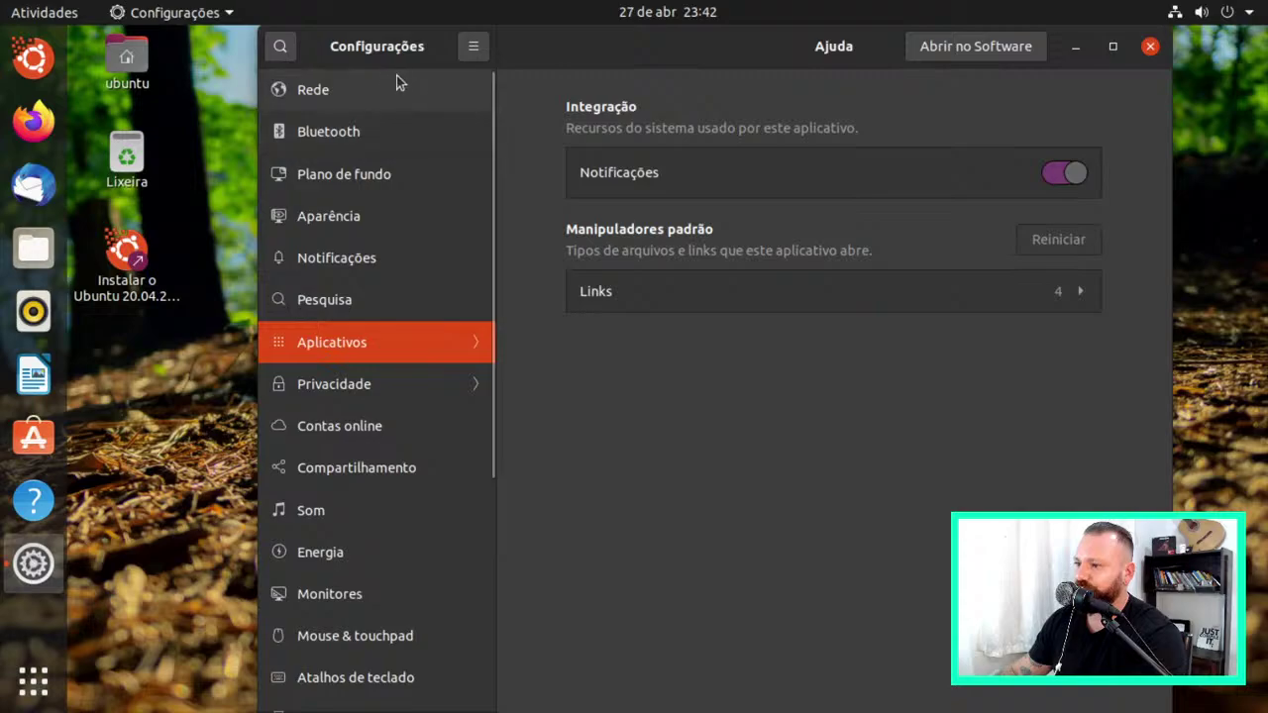
Check the dock's display choices in the Aparência settings, keeping the Escuro window colour
{"action": "left_click", "coordinate": [395, 226]}
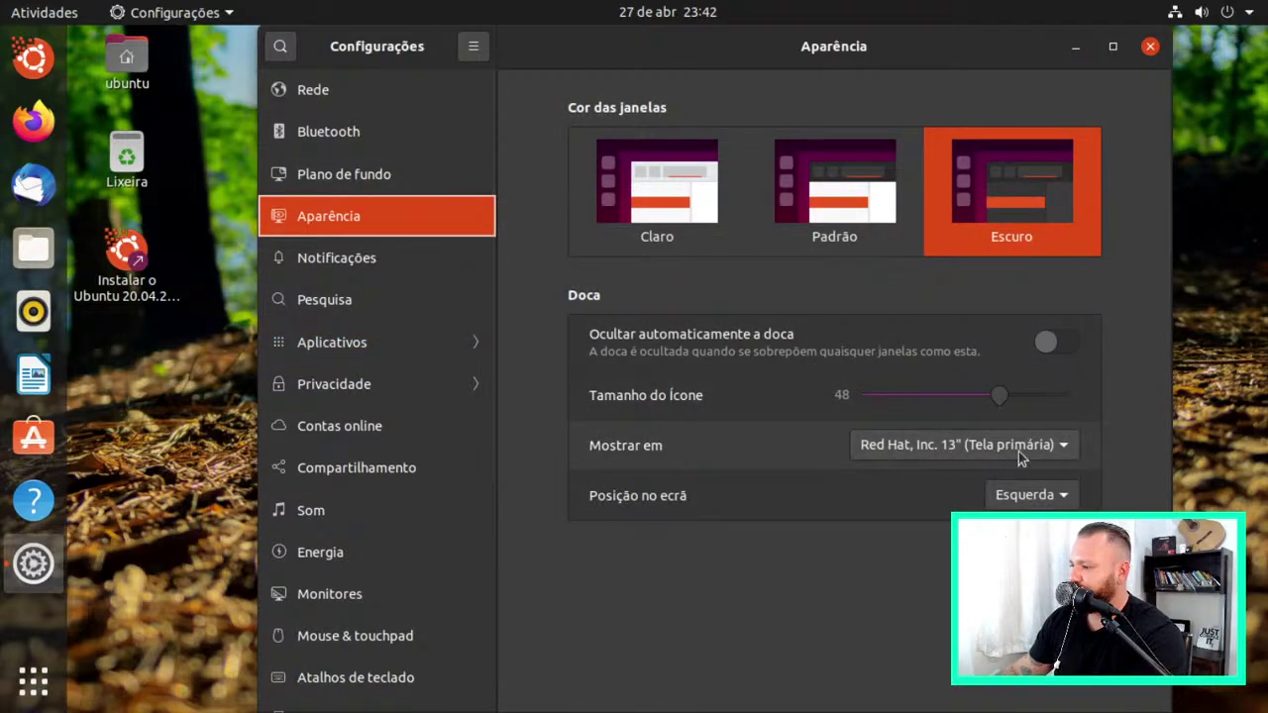
{"action": "left_click", "coordinate": [1049, 456]}
{"action": "left_click", "coordinate": [1068, 448]}
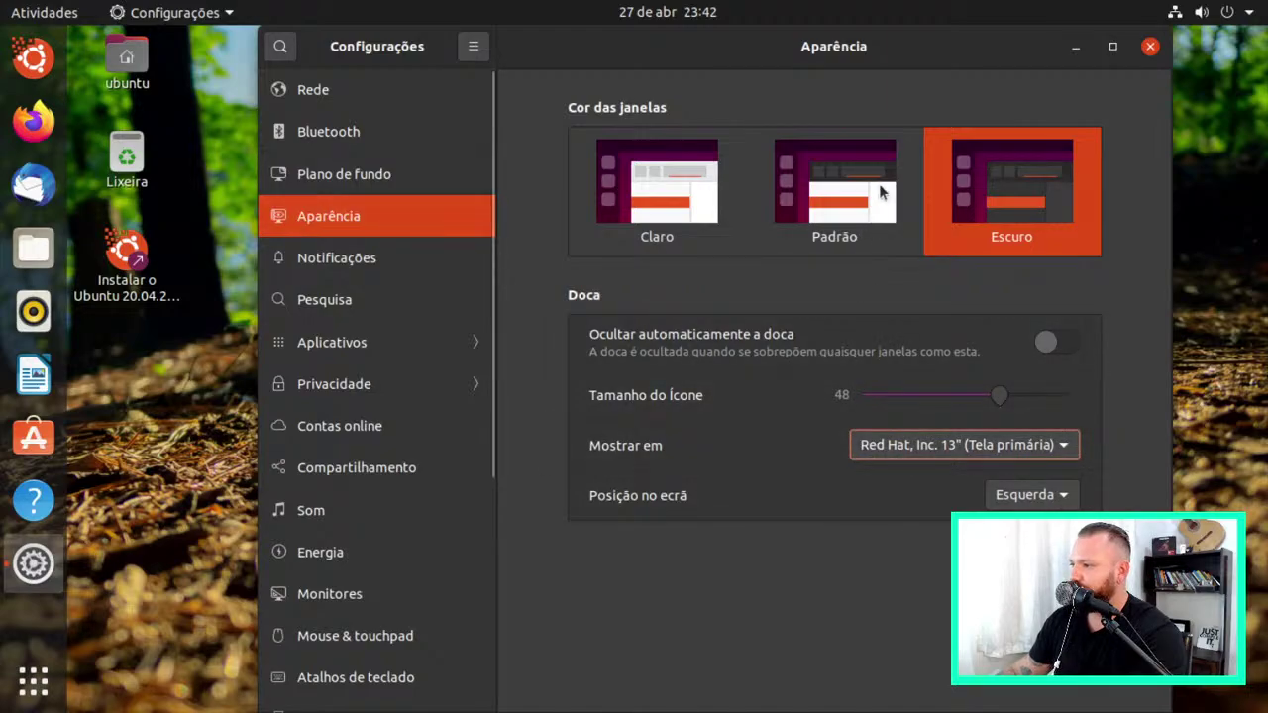
{"action": "left_click", "coordinate": [1021, 174]}
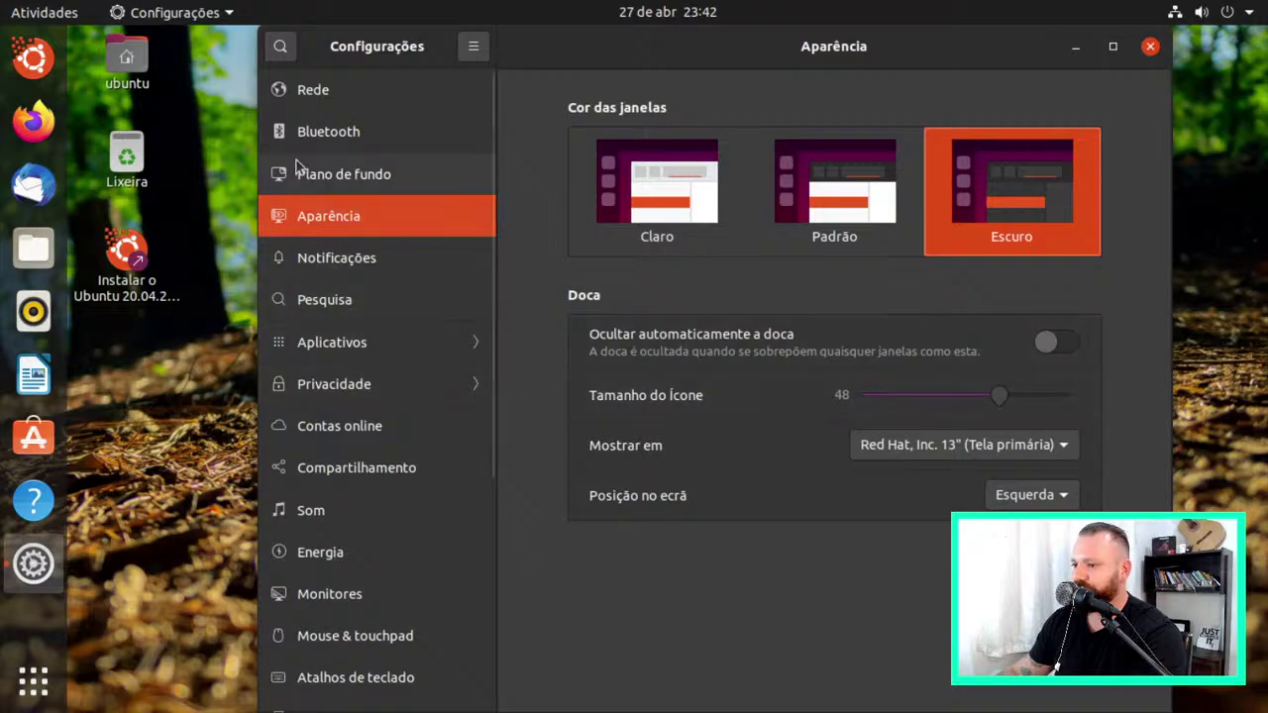
View the Cor and Região & idioma settings further down the settings list
{"action": "left_click_drag", "start_coordinate": [486, 156], "coordinate": [468, 408]}
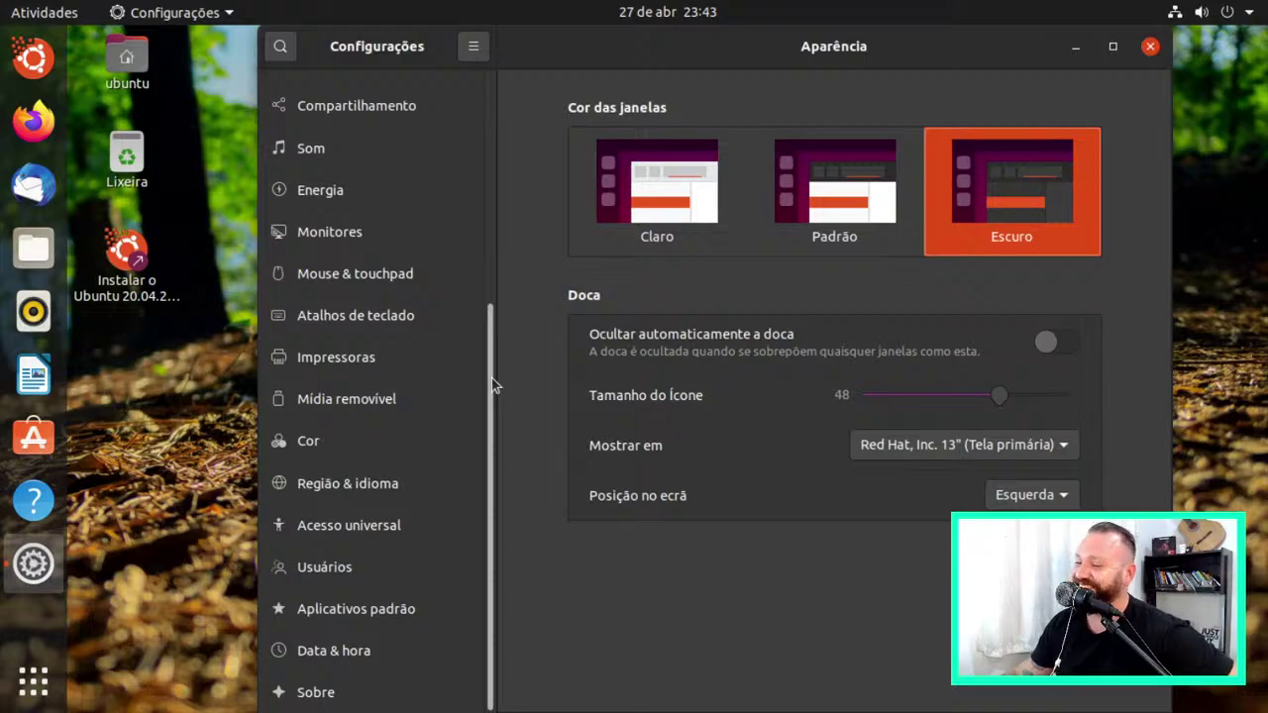
{"action": "left_click", "coordinate": [333, 443]}
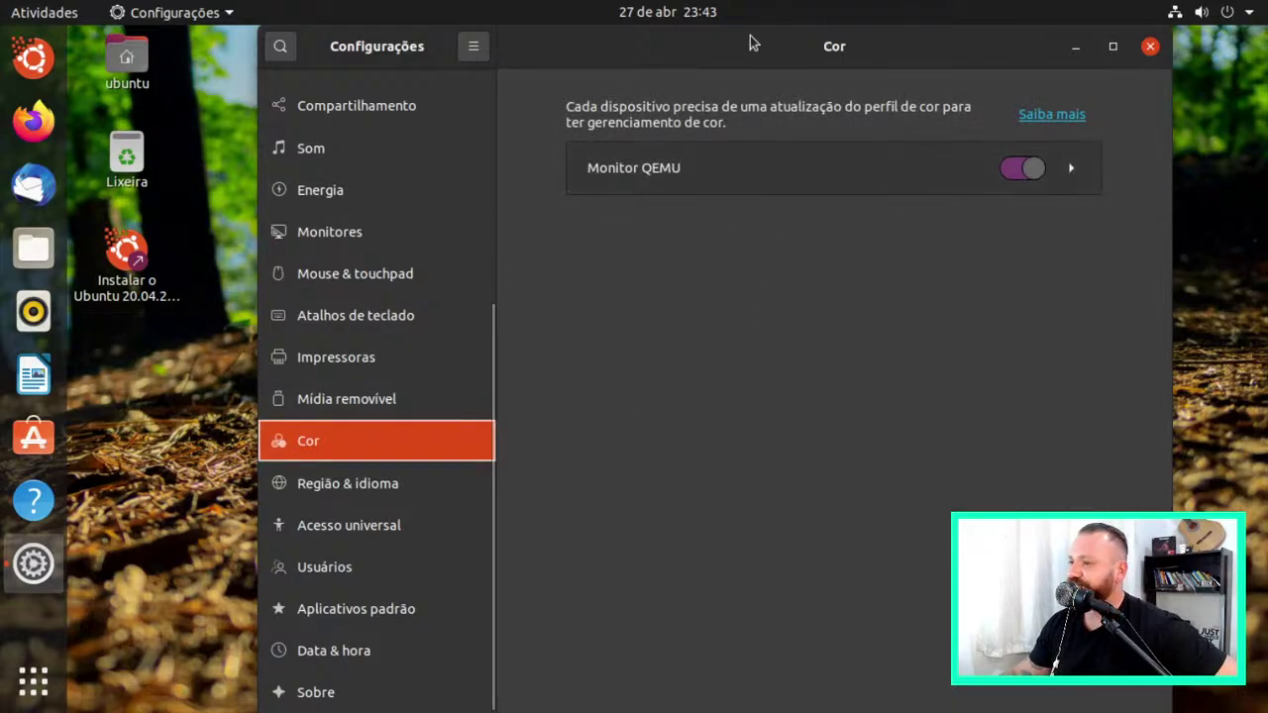
{"action": "key", "text": "Up"}
{"action": "left_click", "coordinate": [352, 476]}
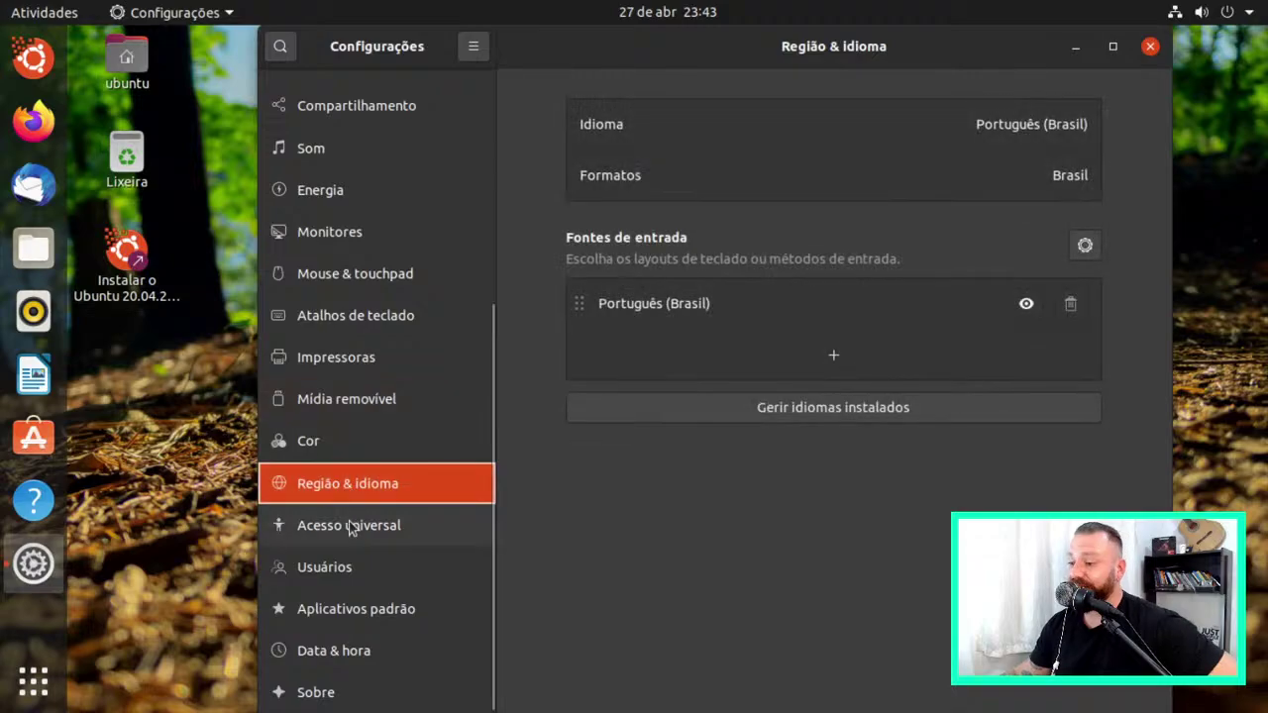
View the Acesso universal, Usuários, Aplicativos padrão and Data & hora settings, and close the settings window
{"action": "left_click", "coordinate": [349, 526]}
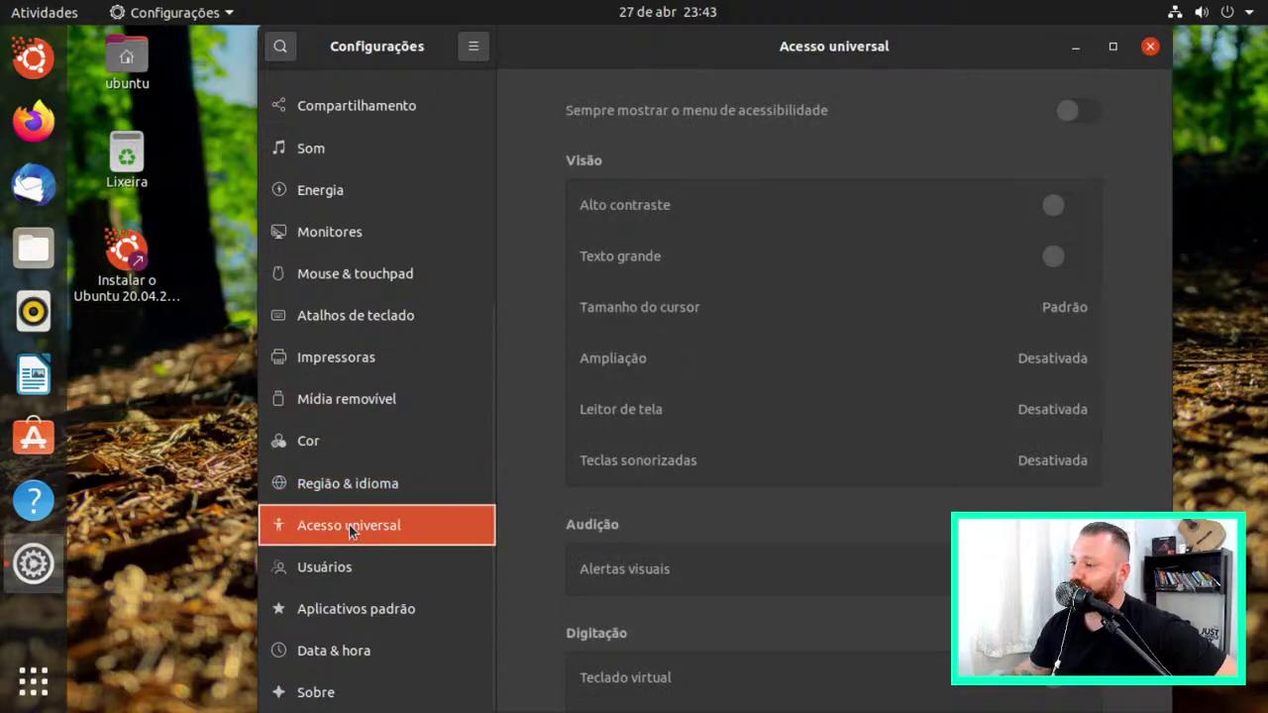
{"action": "left_click", "coordinate": [355, 574]}
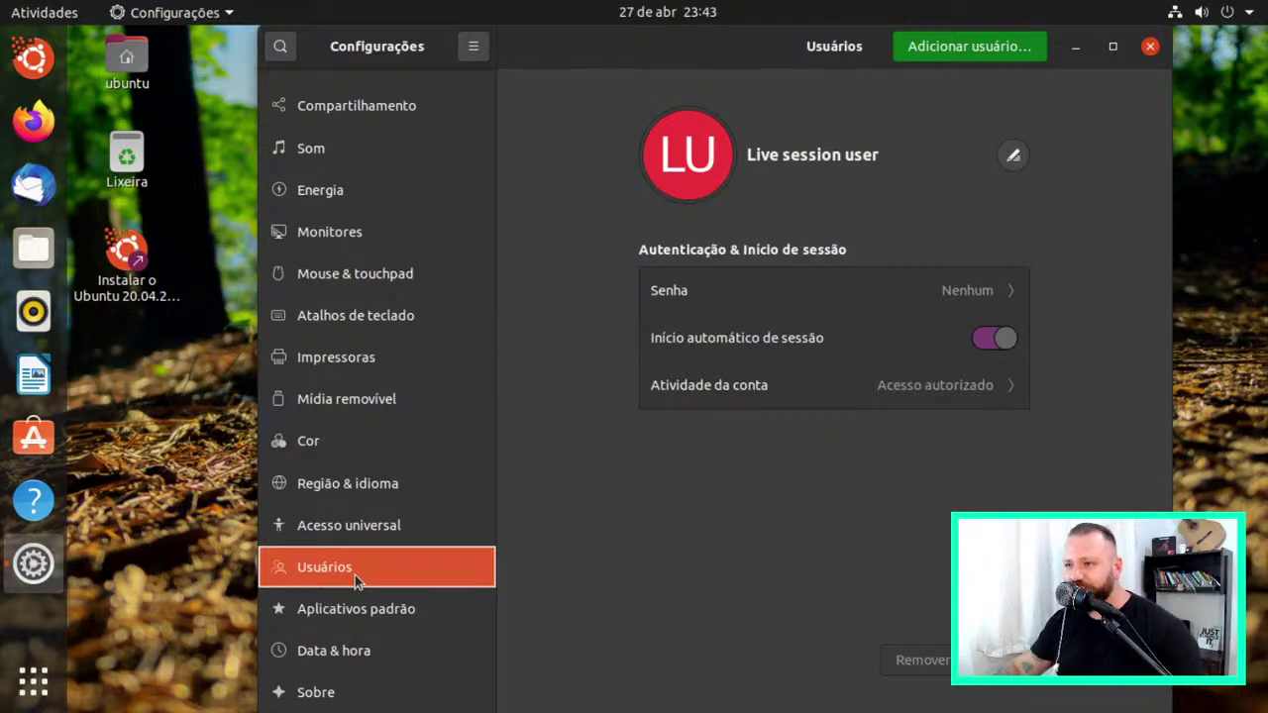
{"action": "left_click", "coordinate": [401, 614]}
{"action": "left_click", "coordinate": [374, 650]}
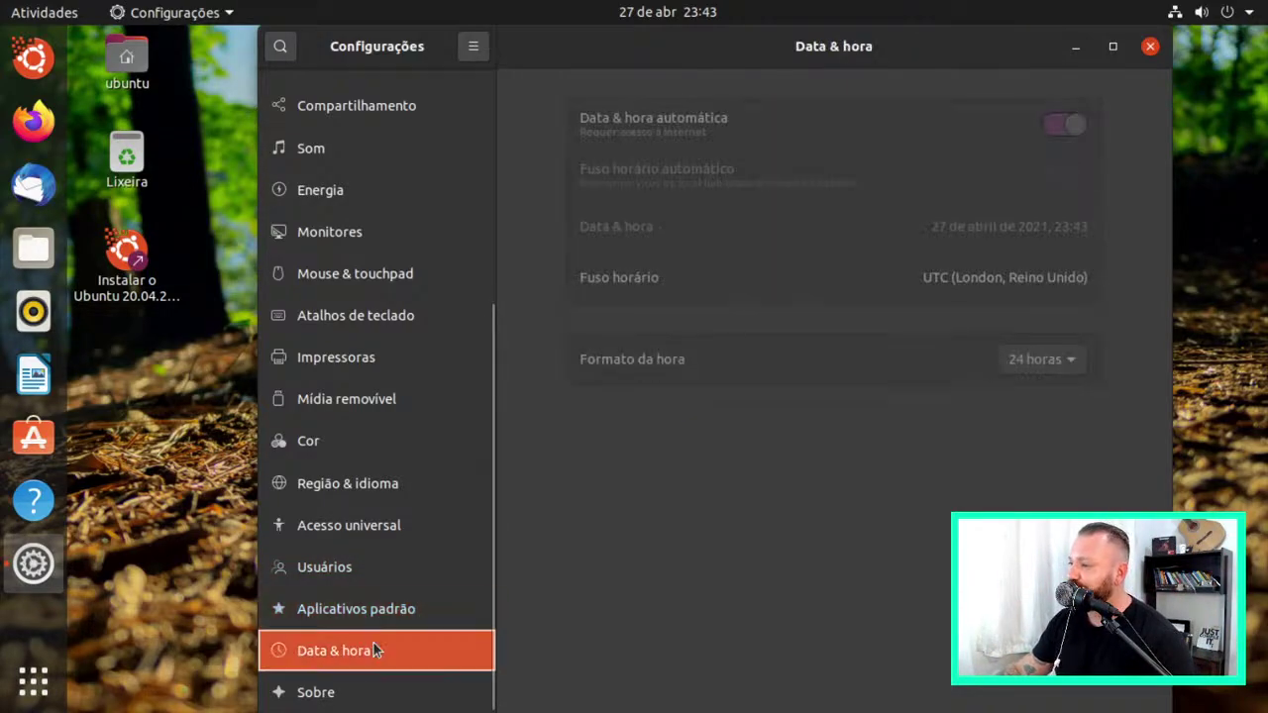
{"action": "left_click_drag", "start_coordinate": [989, 53], "coordinate": [896, 143]}
{"action": "left_click_drag", "start_coordinate": [387, 584], "coordinate": [627, 150]}
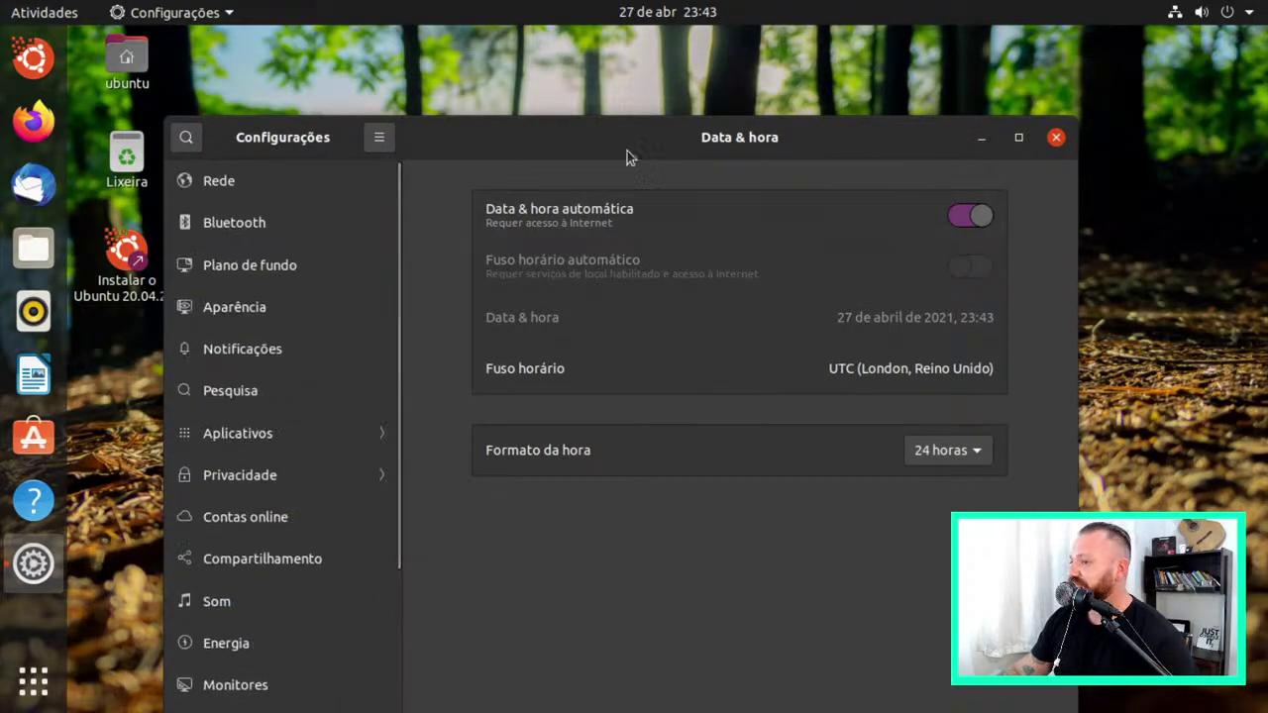
{"action": "left_click", "coordinate": [1056, 138]}
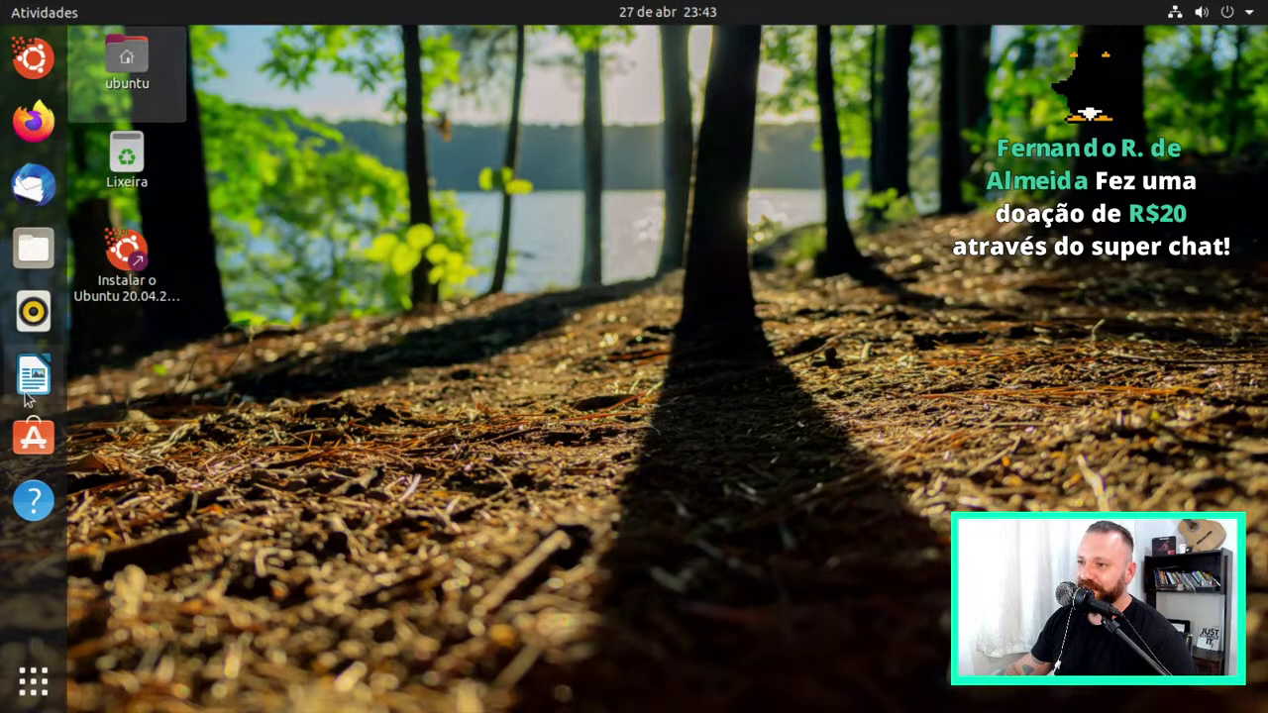
Launch Cheese from the full application list, look at its photo window and close it
{"action": "left_click", "coordinate": [20, 12]}
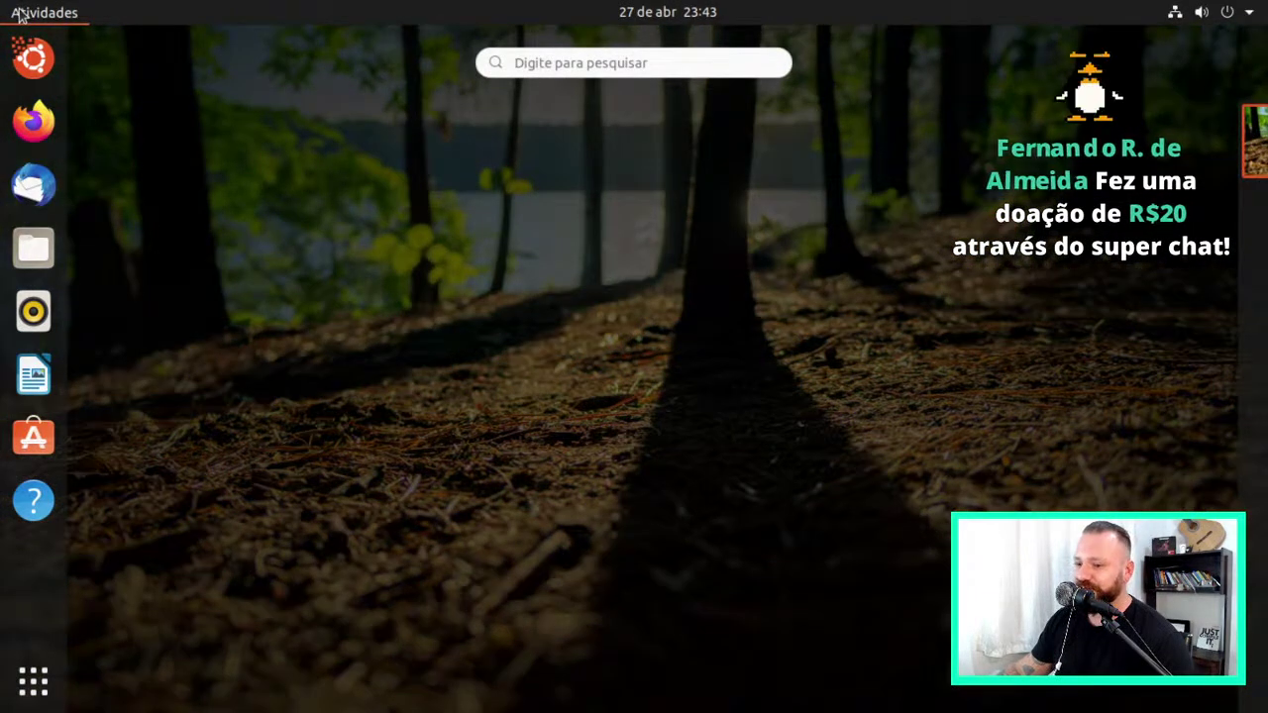
{"action": "left_click", "coordinate": [19, 12]}
{"action": "left_click", "coordinate": [29, 694]}
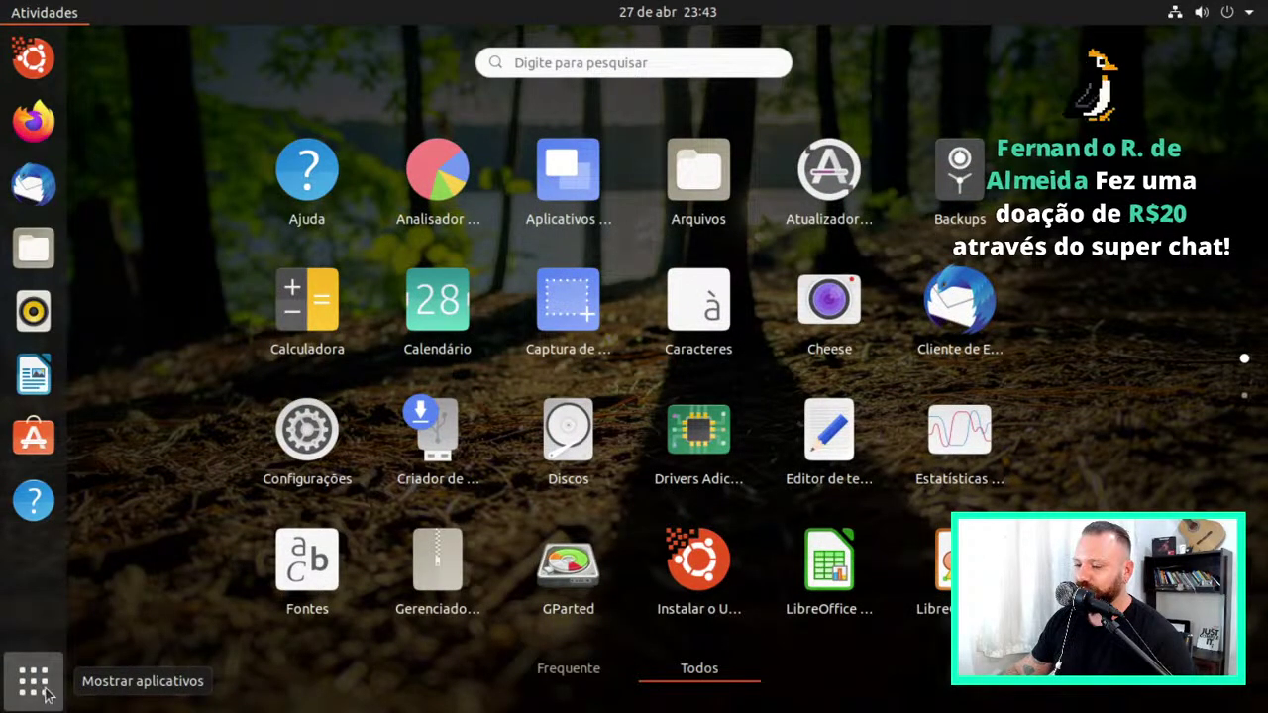
{"action": "scroll", "coordinate": [1184, 304], "scroll_direction": "down", "scroll_amount": 1}
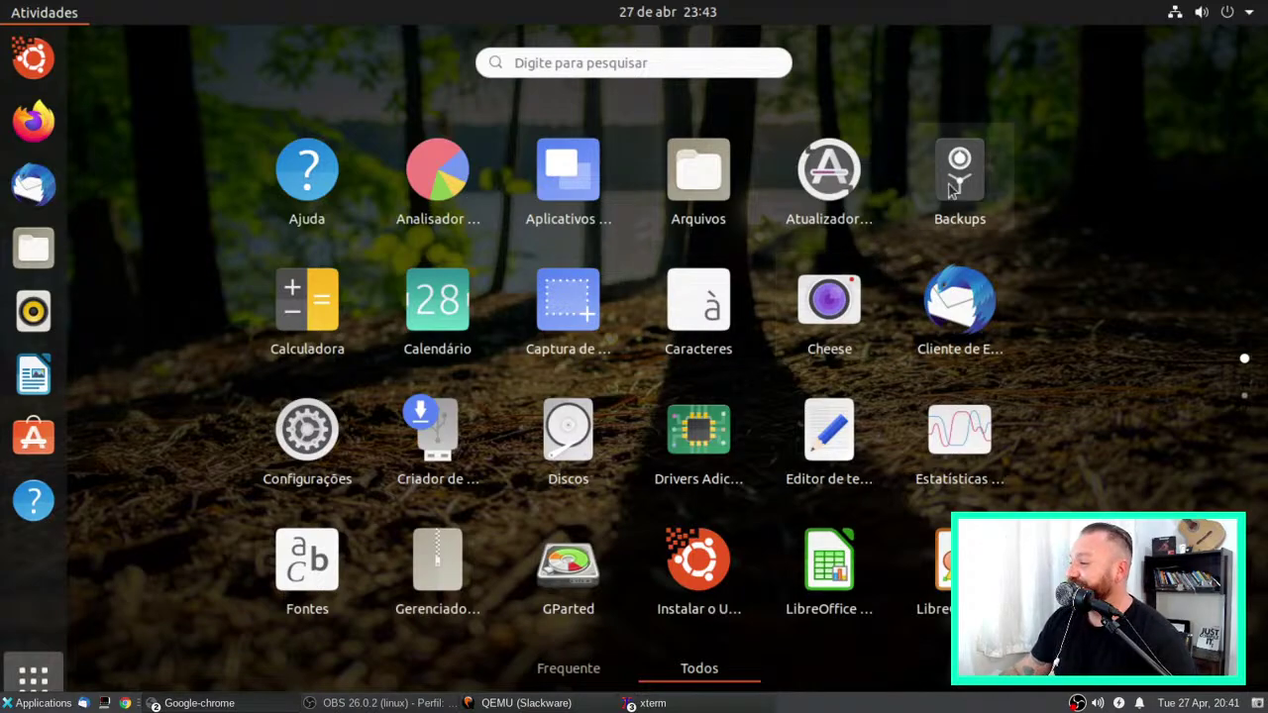
{"action": "left_click", "coordinate": [839, 301]}
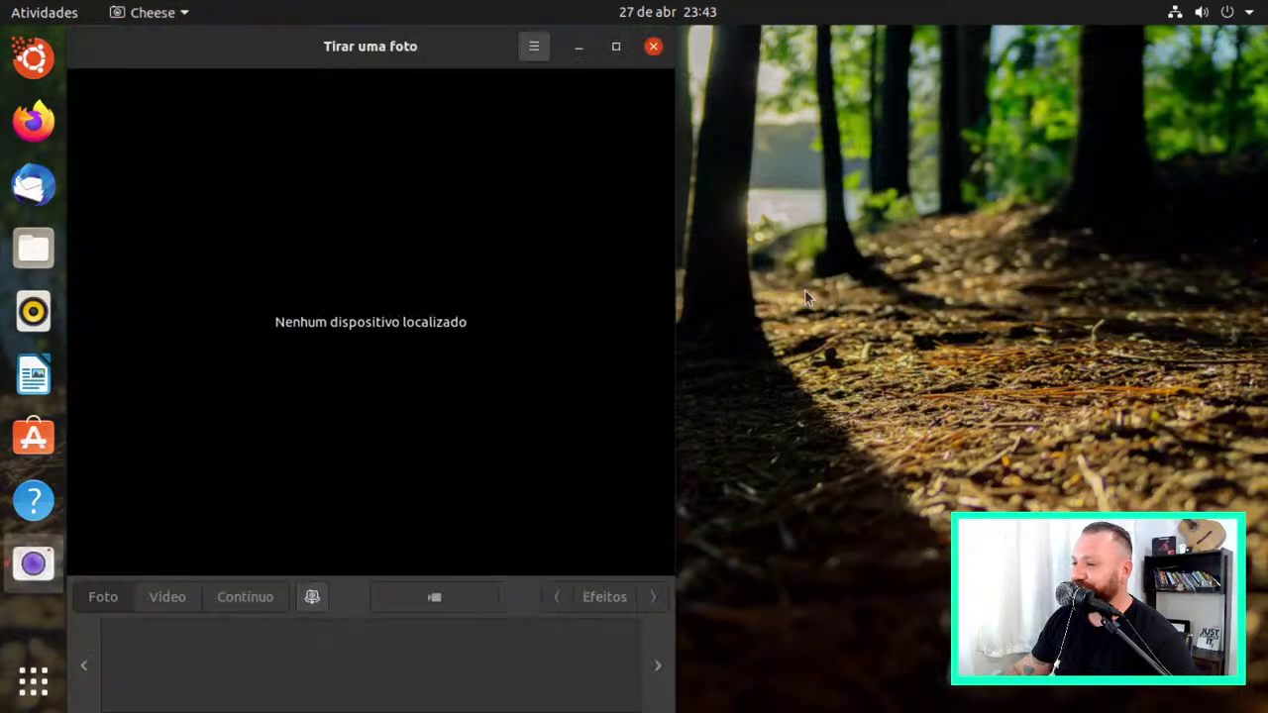
{"action": "left_click_drag", "start_coordinate": [297, 34], "coordinate": [610, 30]}
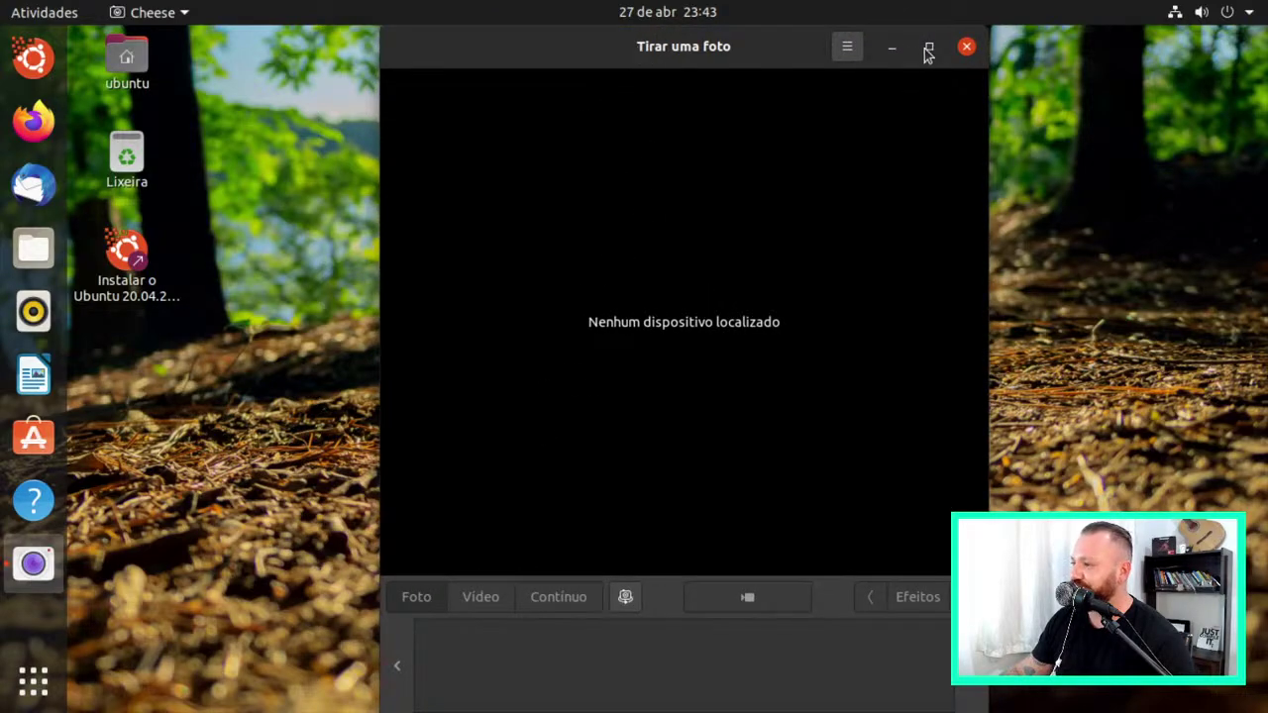
{"action": "left_click", "coordinate": [966, 46]}
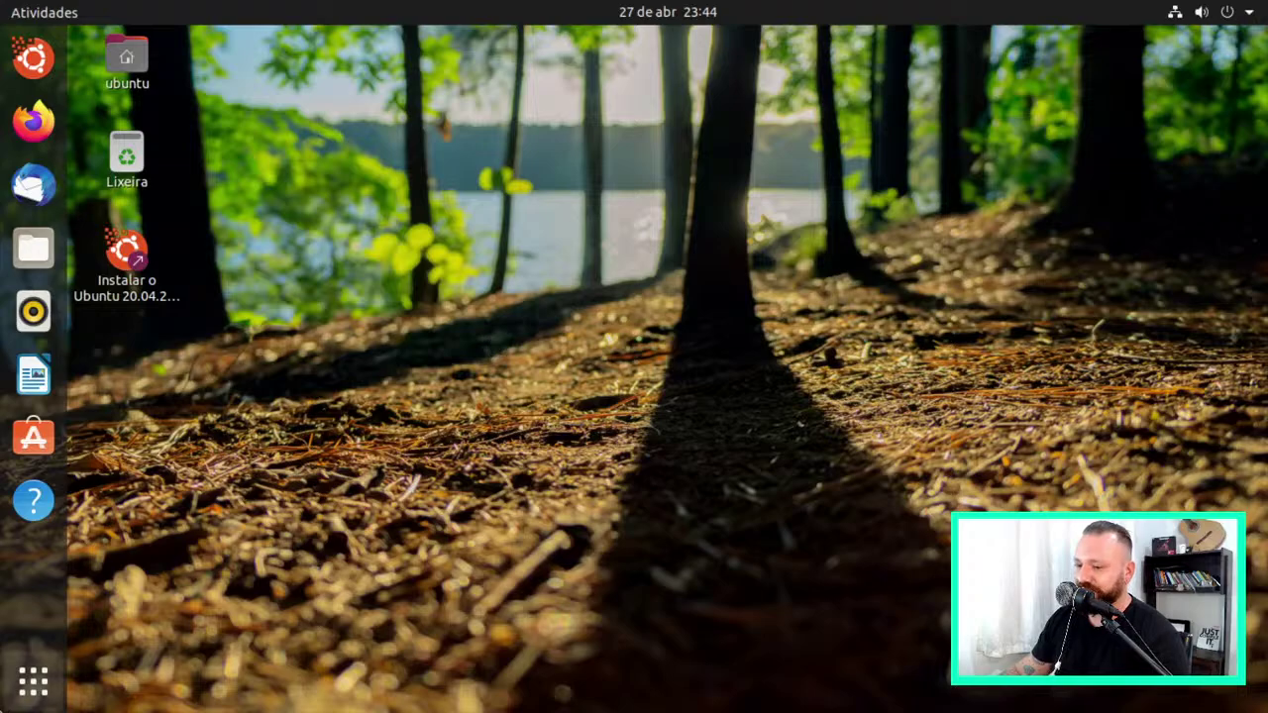
Open Drivers Adicionais from the application list and check for available proprietary drivers
{"action": "left_click", "coordinate": [33, 680]}
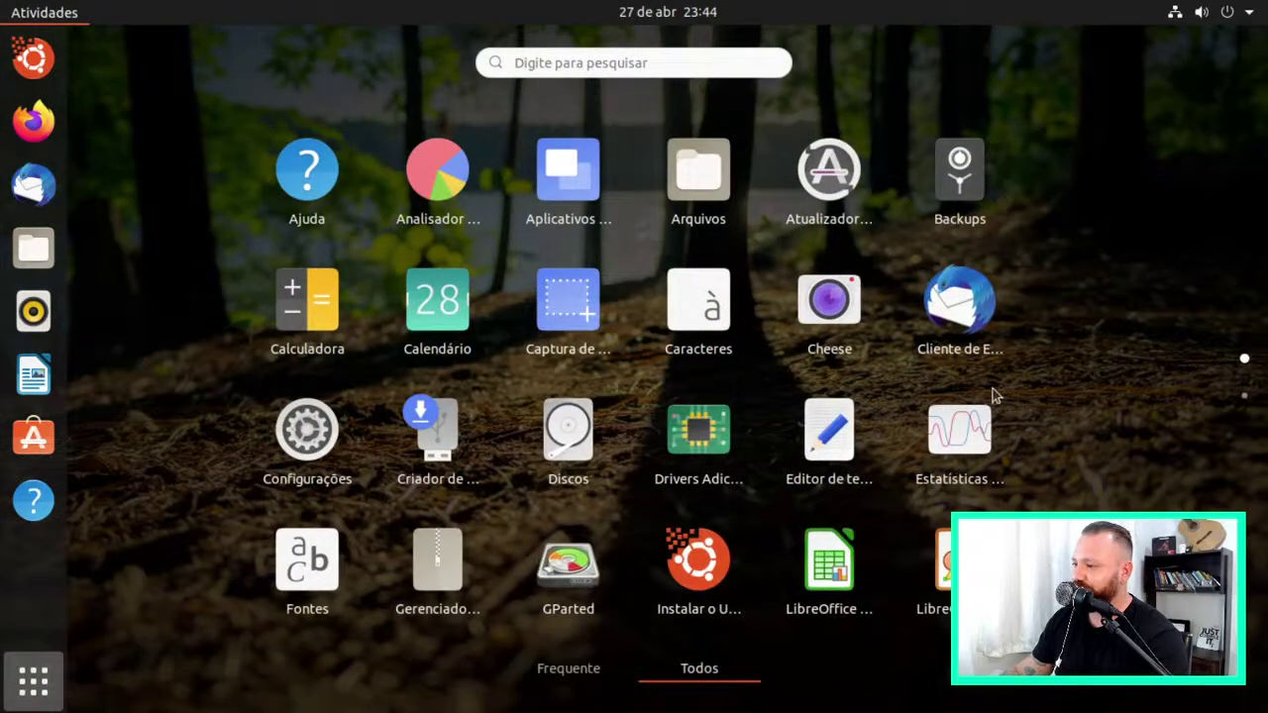
{"action": "scroll", "coordinate": [1031, 366], "scroll_direction": "down", "scroll_amount": 1}
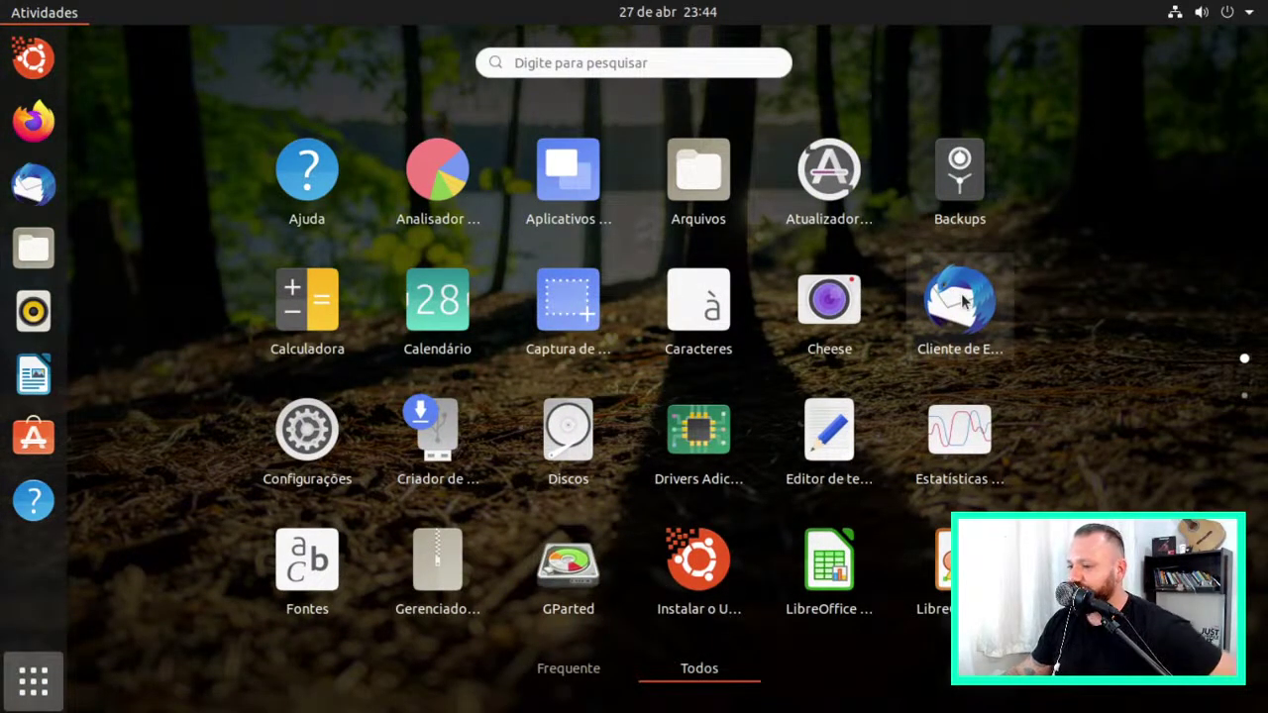
{"action": "scroll", "coordinate": [1109, 446], "scroll_direction": "down", "scroll_amount": 2}
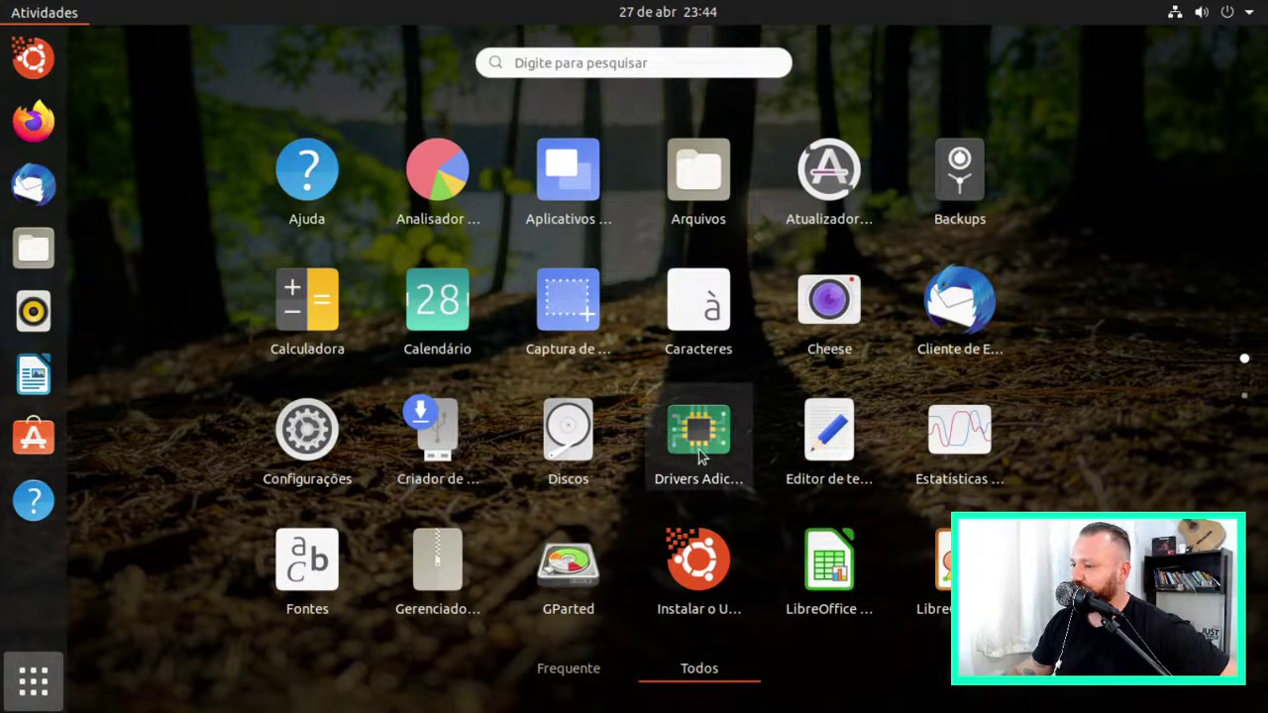
{"action": "left_click", "coordinate": [698, 456]}
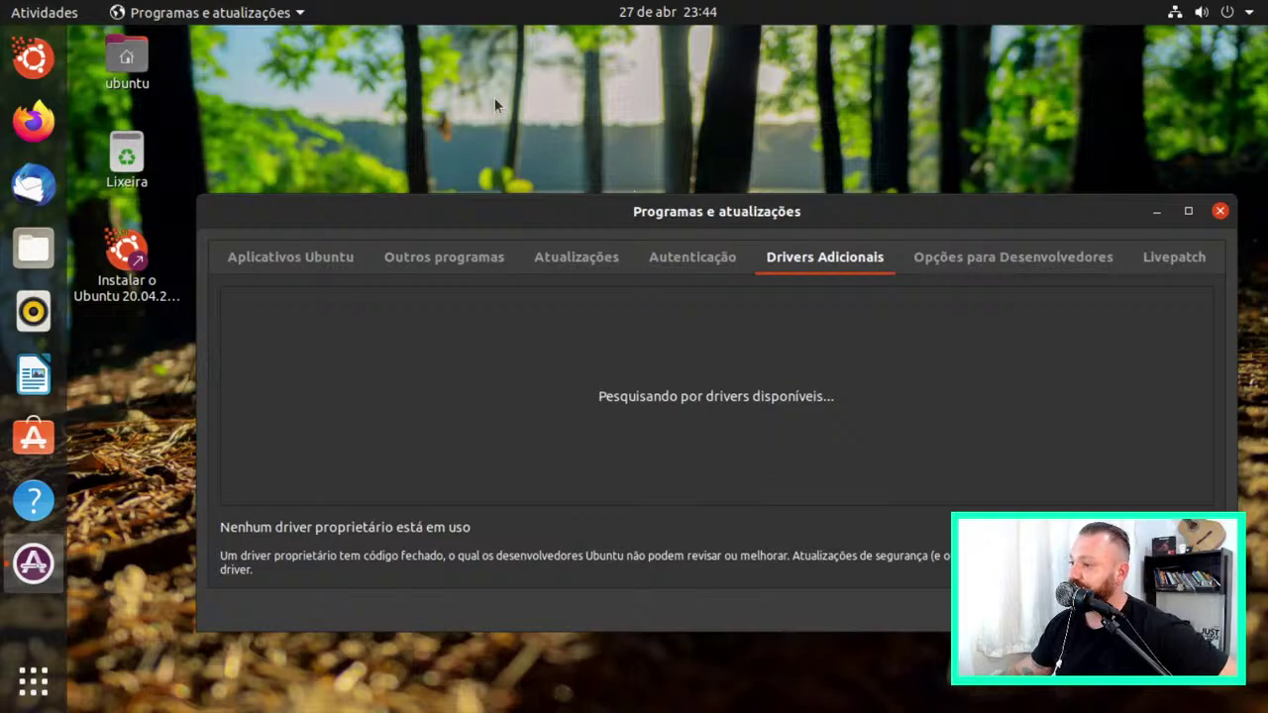
{"action": "left_click_drag", "start_coordinate": [571, 201], "coordinate": [557, 148]}
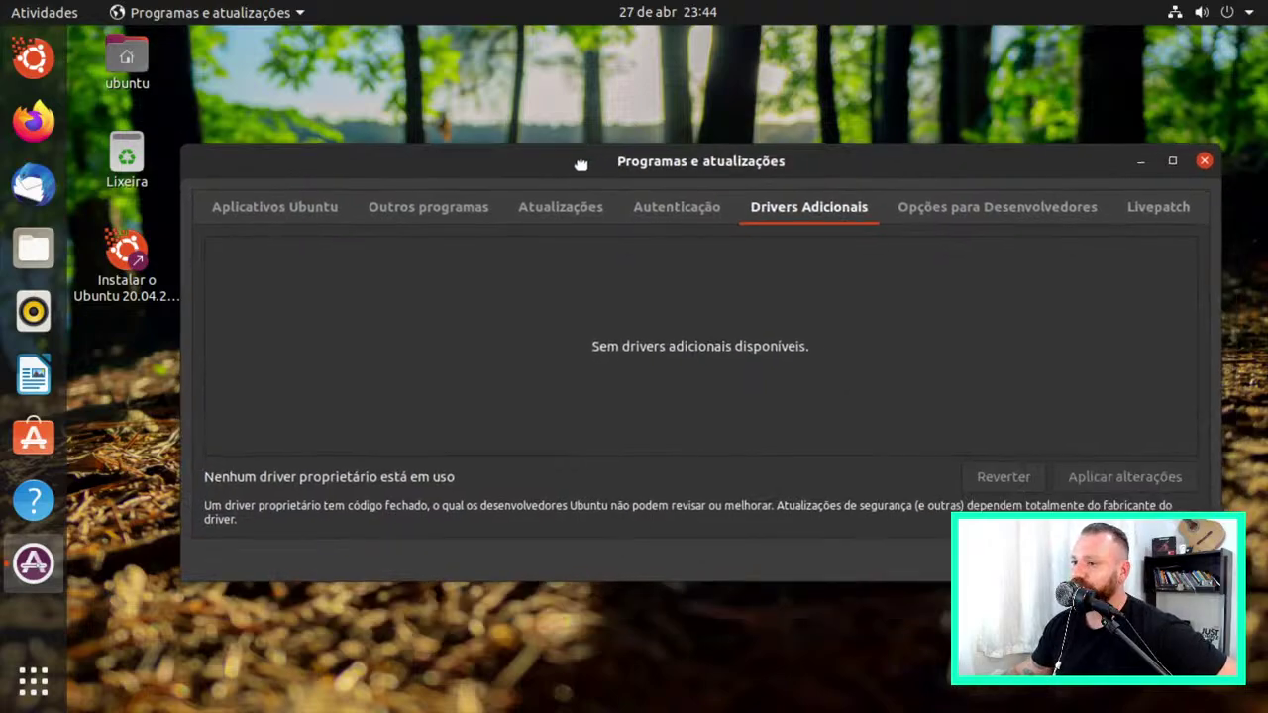
Enable the community-maintained open-source software source (universe) in the Aplicativos Ubuntu options
{"action": "left_click", "coordinate": [255, 208]}
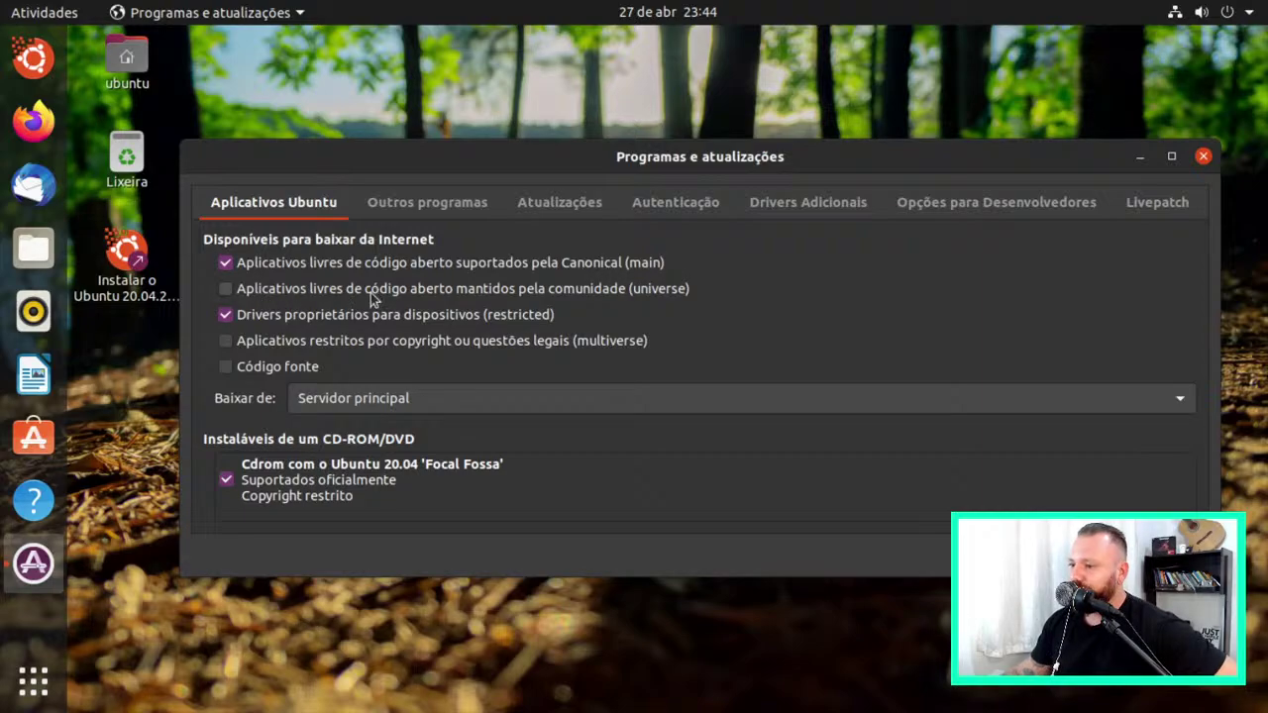
{"action": "left_click", "coordinate": [226, 288]}
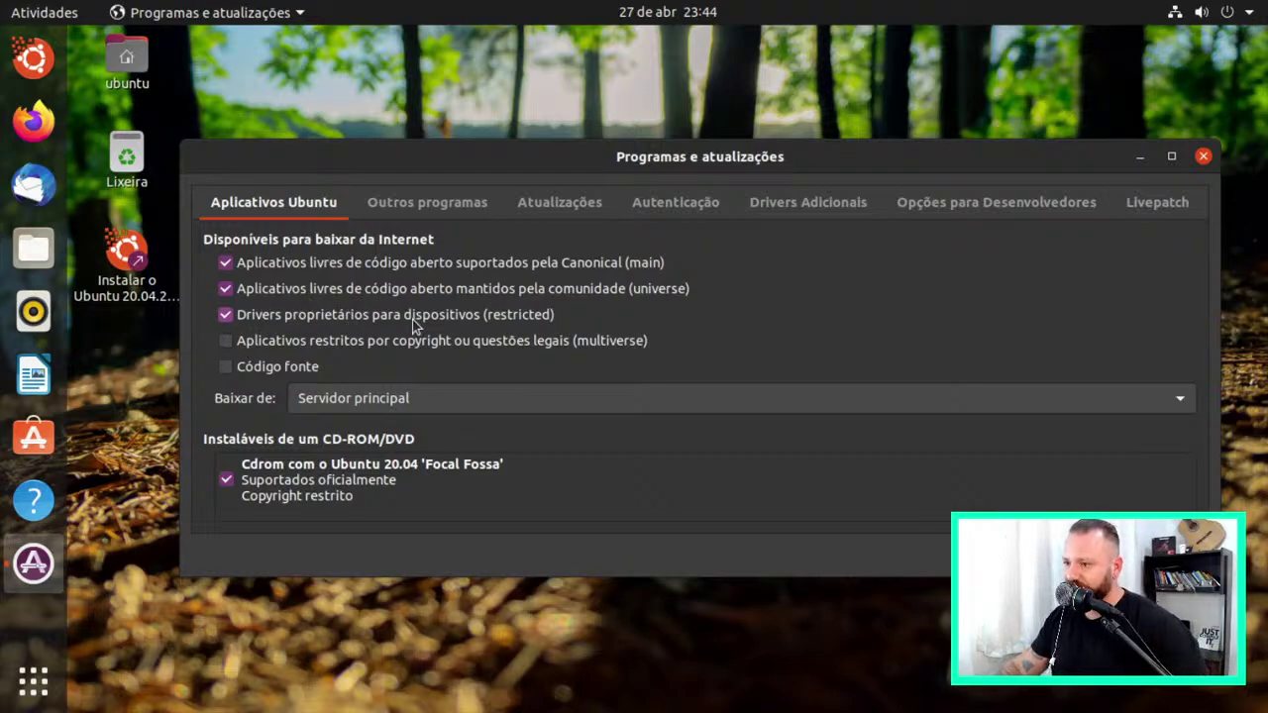
{"action": "left_click", "coordinate": [330, 322]}
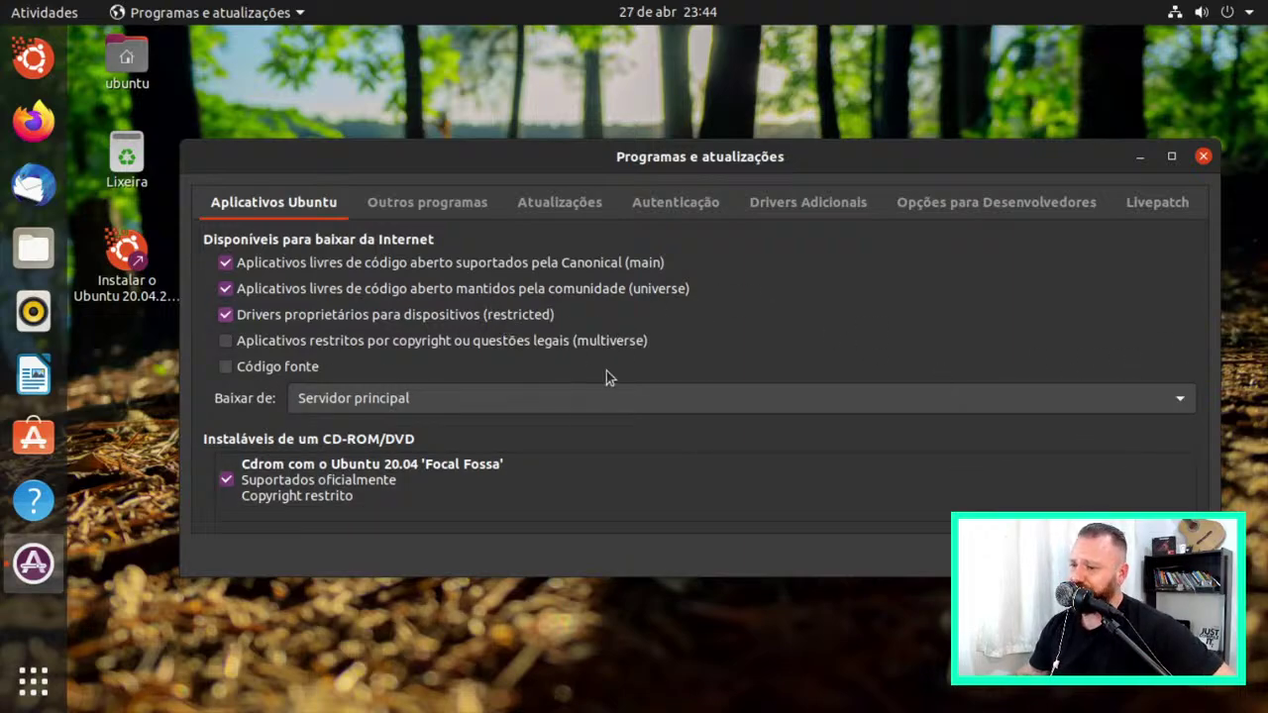
Review the Outros programas, Atualizações, Autenticação, Drivers Adicionais, Opções para Desenvolvedores and Livepatch options of Programas e atualizações
{"action": "left_click", "coordinate": [408, 203]}
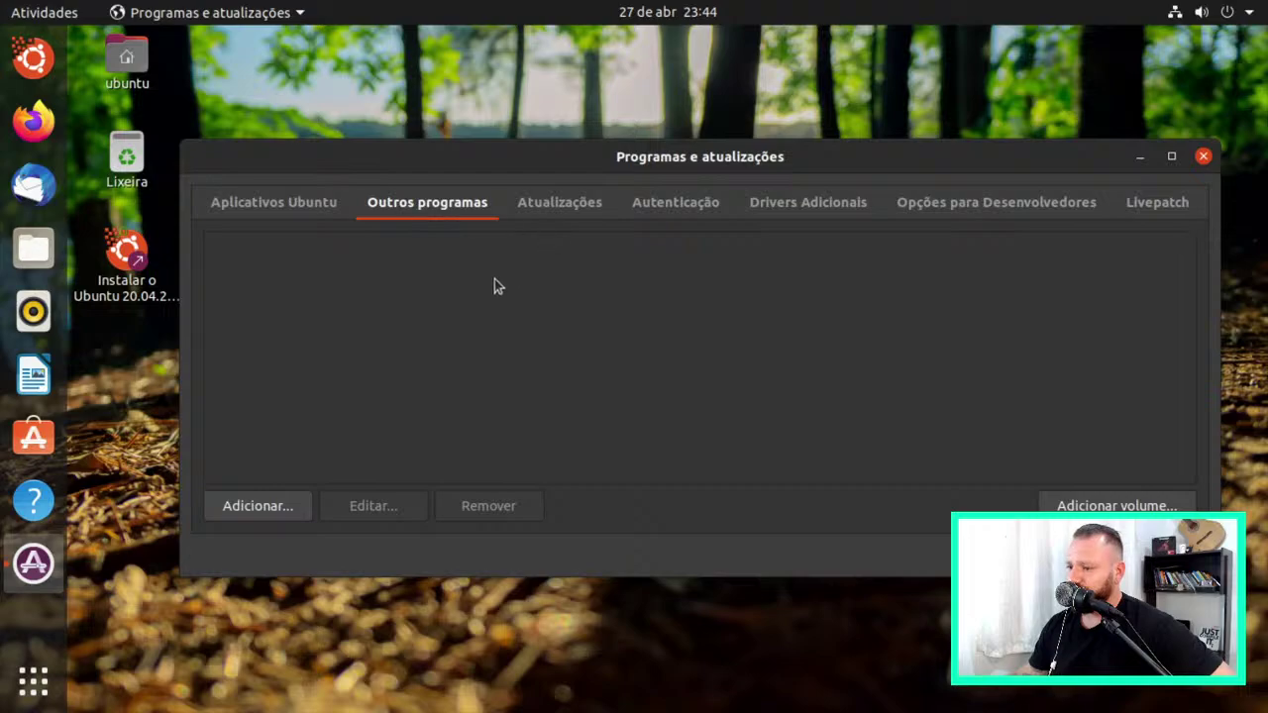
{"action": "left_click", "coordinate": [560, 203]}
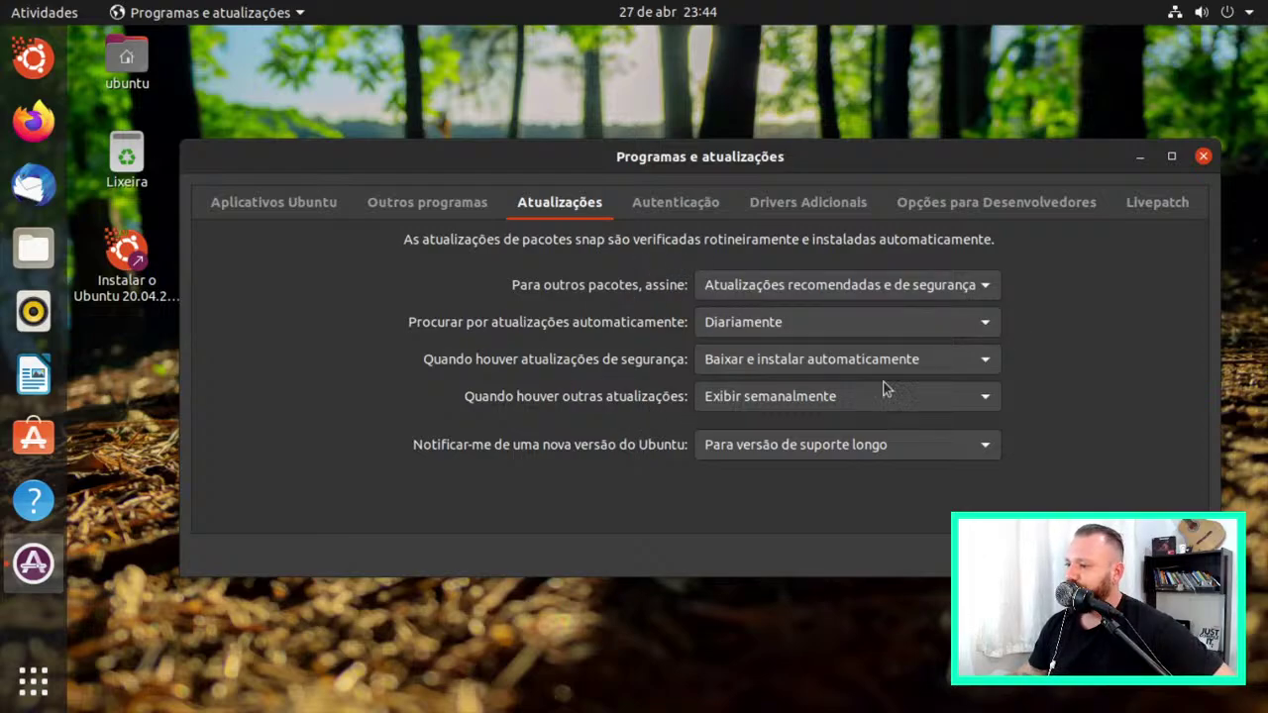
{"action": "left_click", "coordinate": [679, 204]}
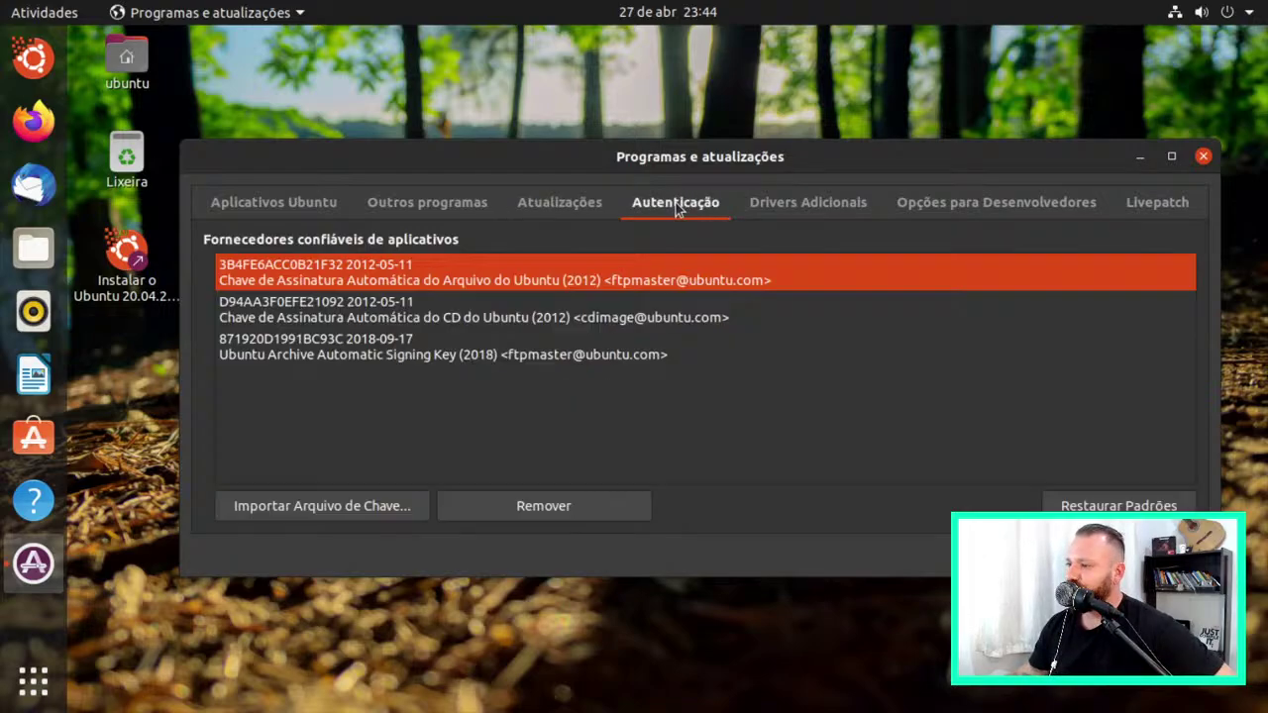
{"action": "left_click", "coordinate": [773, 208]}
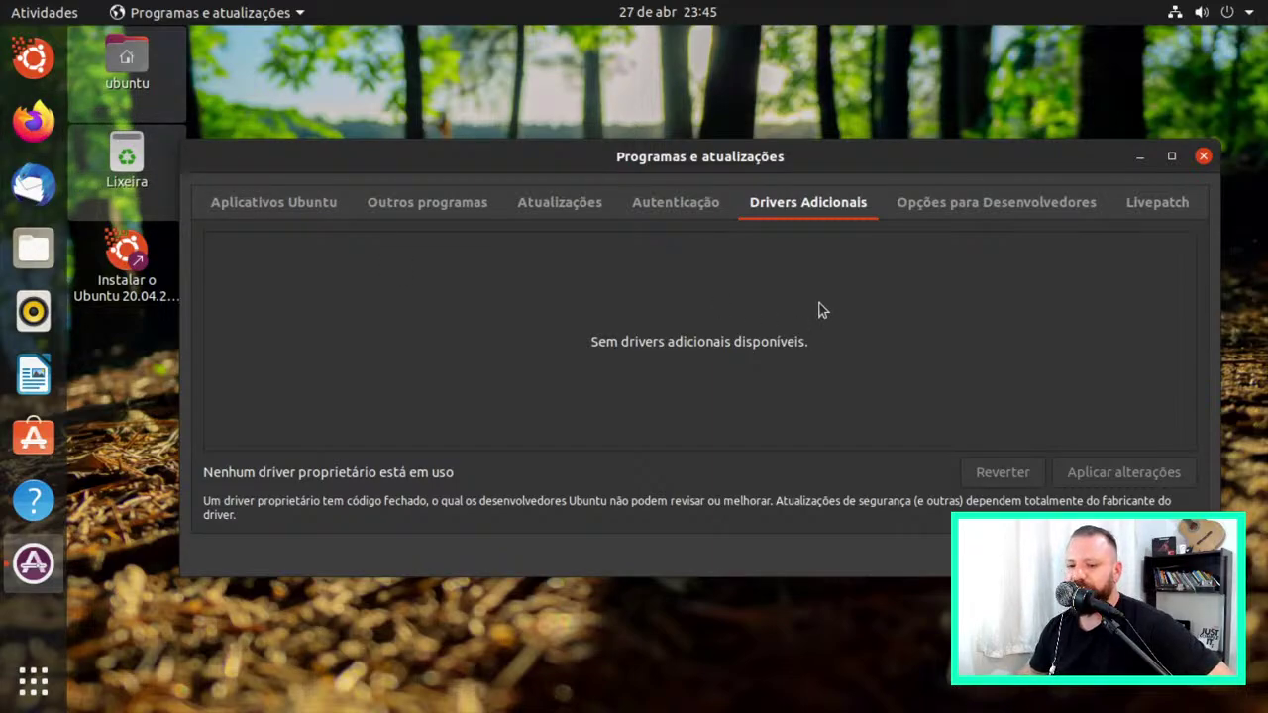
{"action": "left_click", "coordinate": [951, 204]}
{"action": "left_click", "coordinate": [1159, 208]}
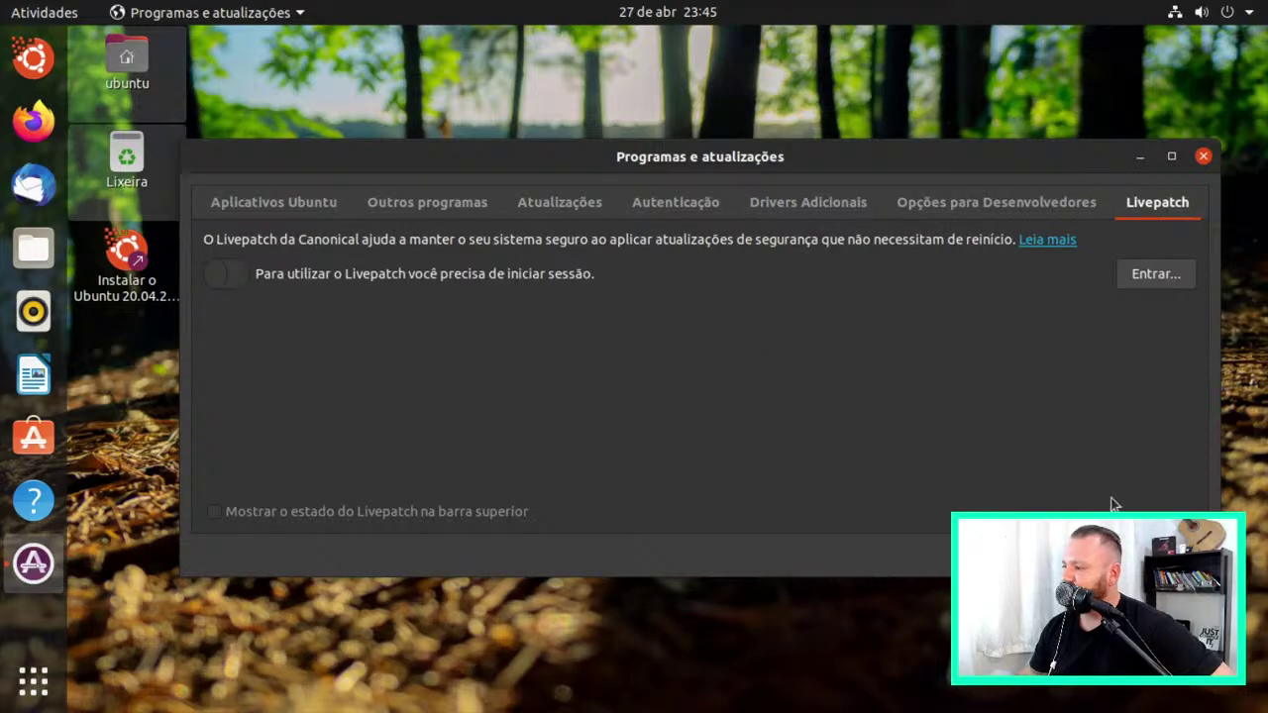
Close Programas e atualizações, reloading the information about available software
{"action": "key", "text": "Escape"}
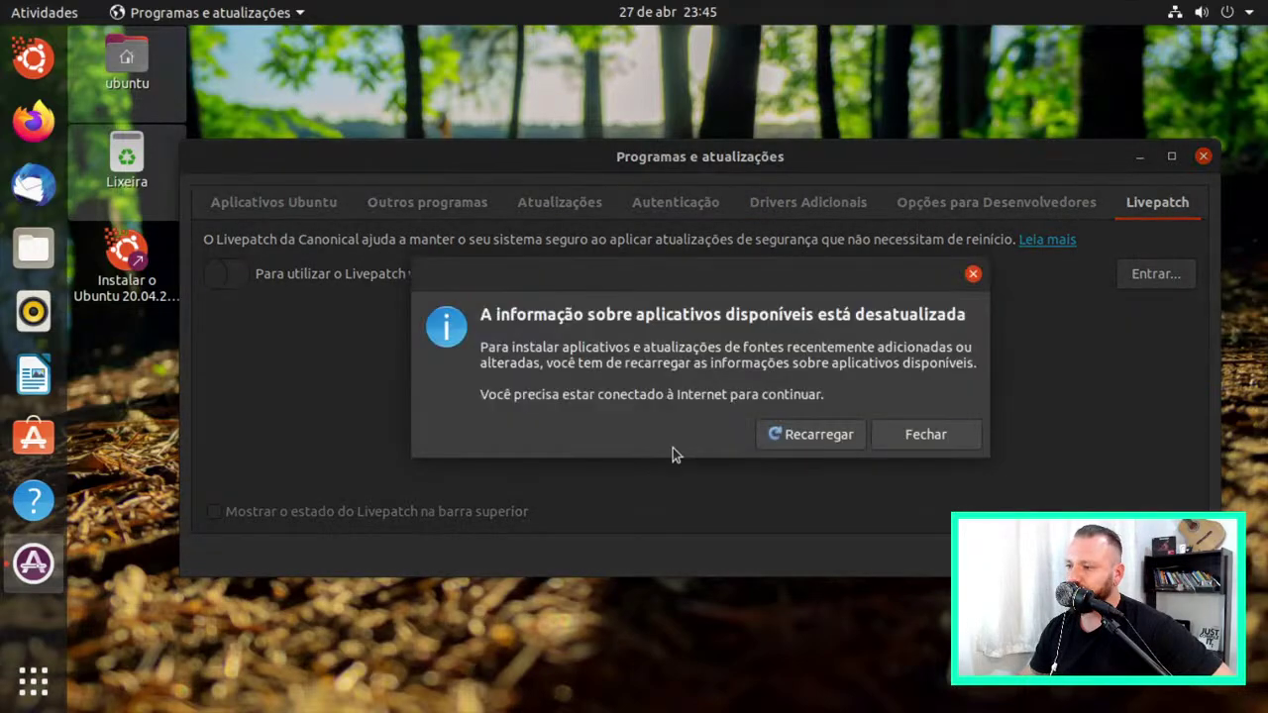
{"action": "left_click", "coordinate": [820, 432]}
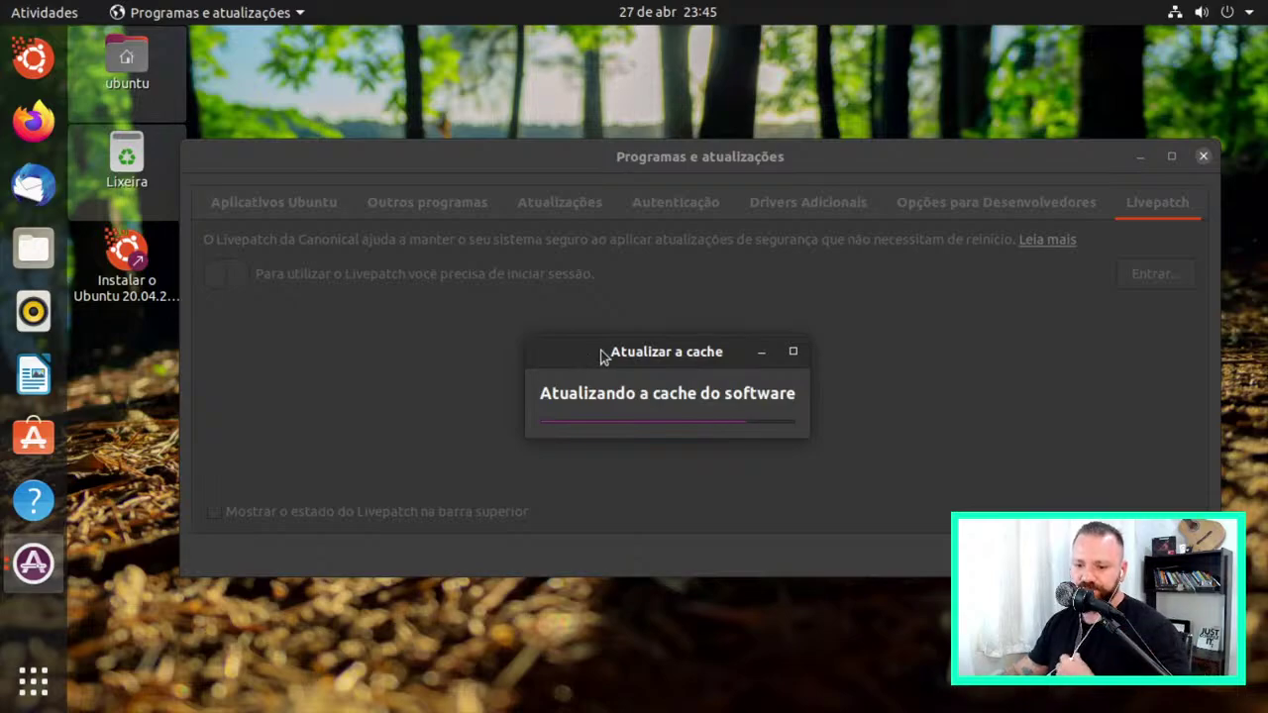
{"action": "left_click_drag", "start_coordinate": [645, 357], "coordinate": [624, 310]}
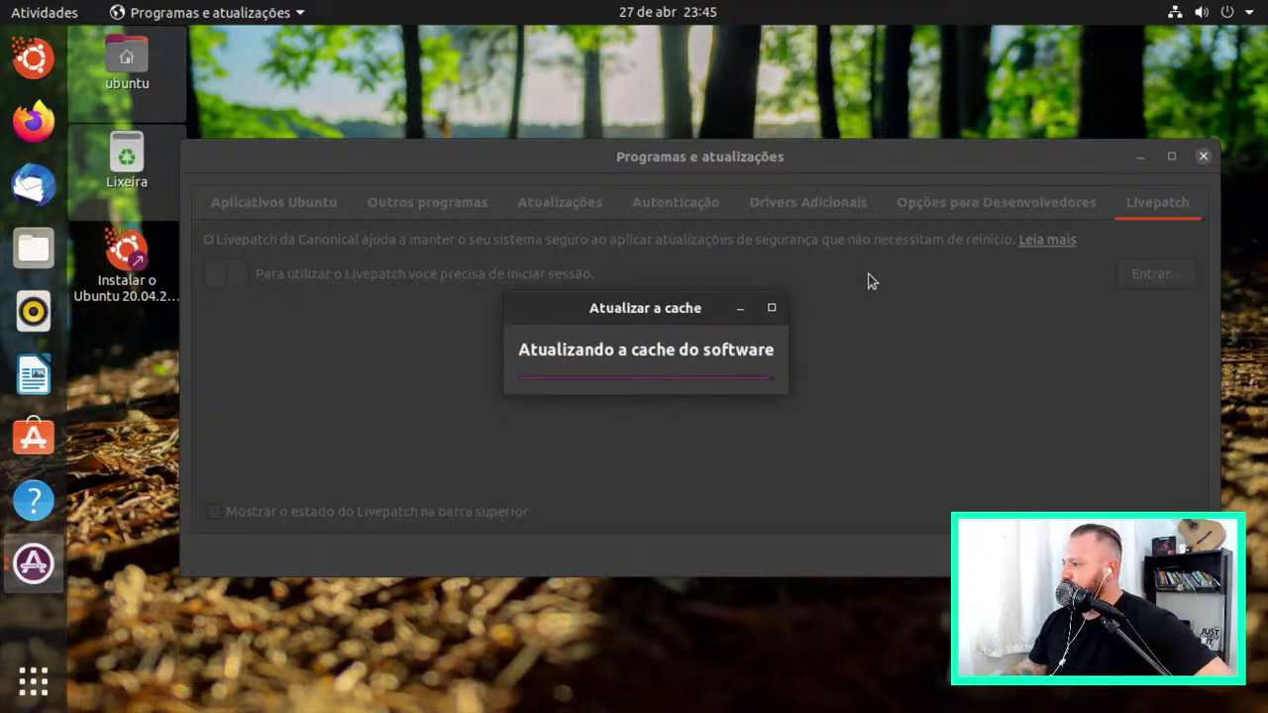
{"action": "left_click_drag", "start_coordinate": [658, 310], "coordinate": [640, 297]}
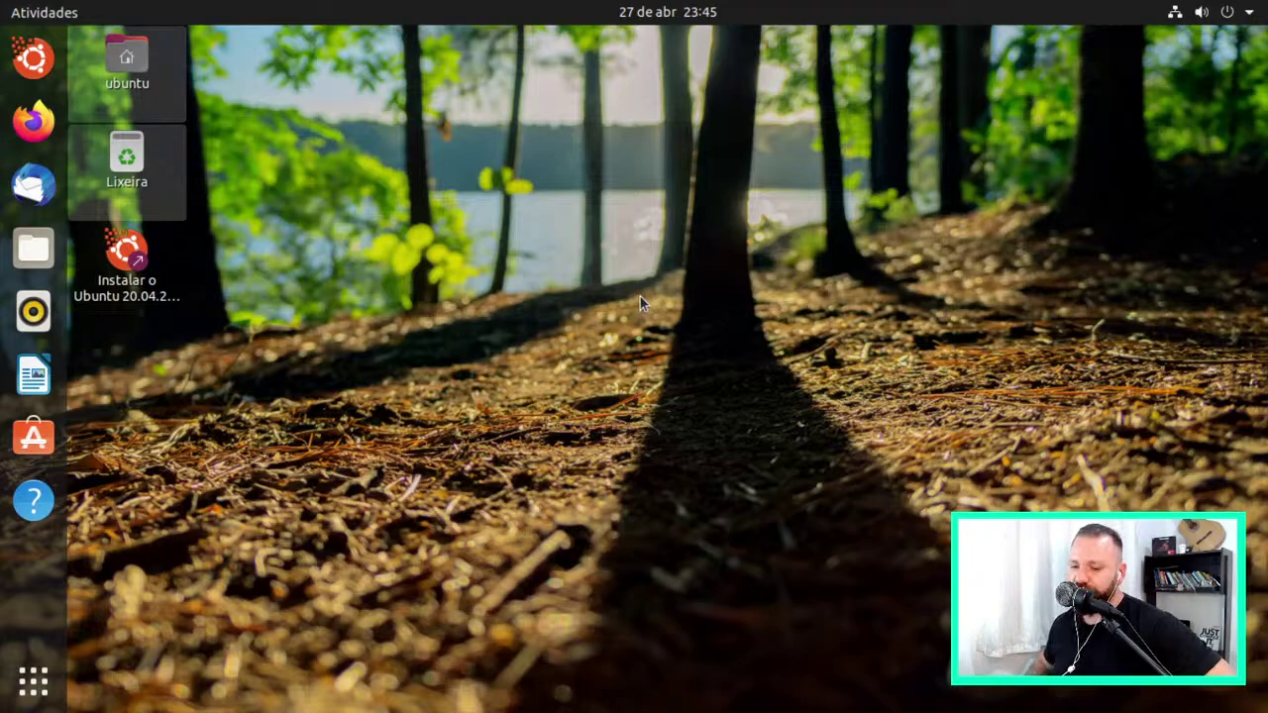
Browse both pages of the full application list to examine the preinstalled programs
{"action": "left_click", "coordinate": [33, 680]}
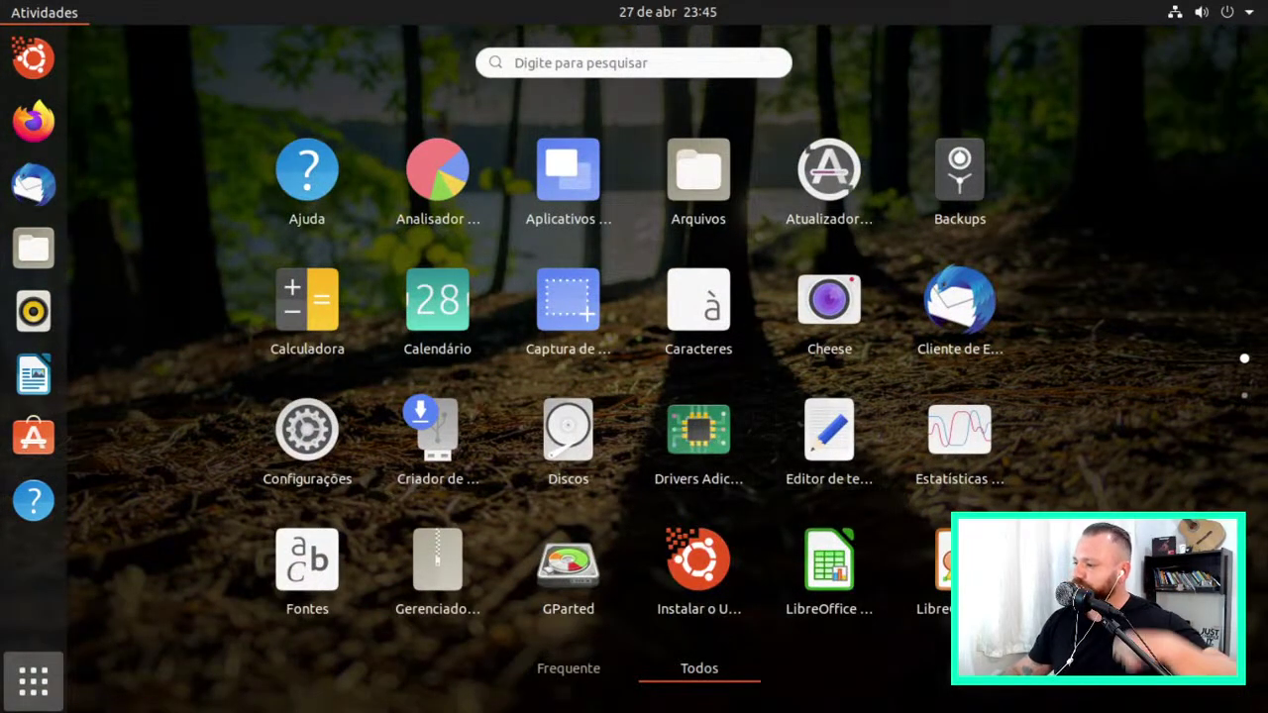
{"action": "scroll", "coordinate": [1116, 359], "scroll_direction": "down", "scroll_amount": 2}
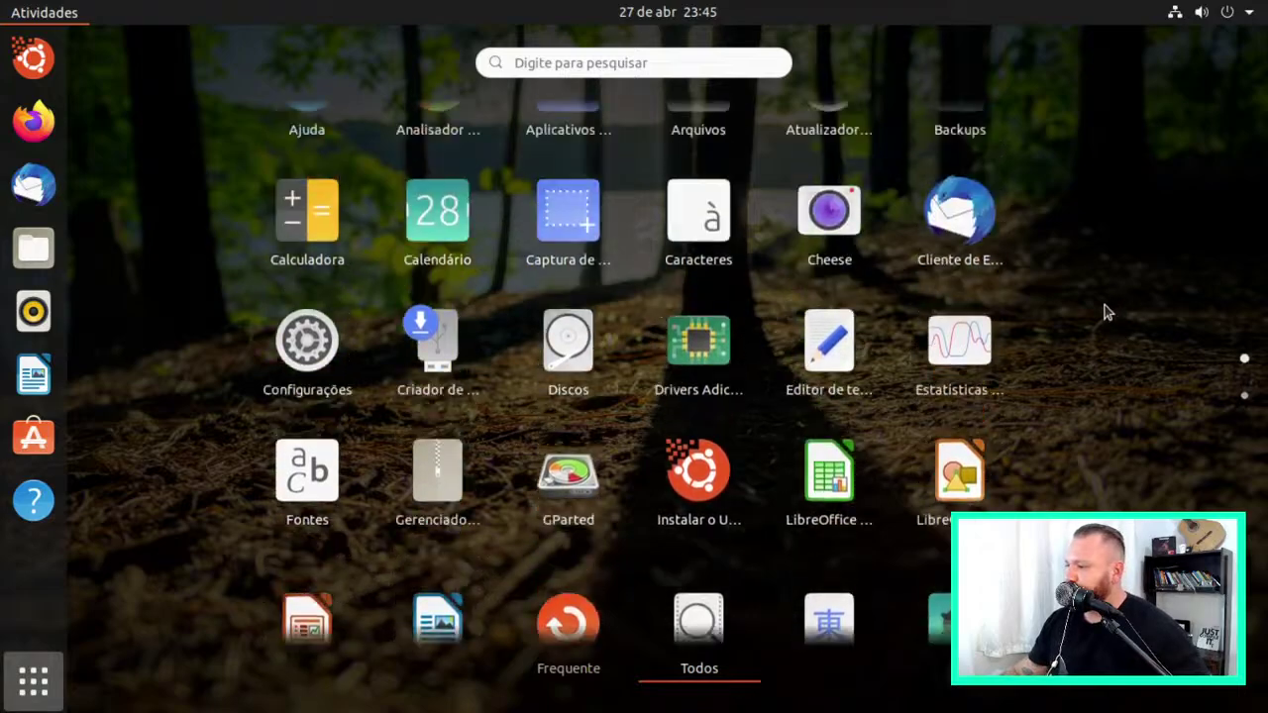
{"action": "scroll", "coordinate": [1088, 315], "scroll_direction": "down", "scroll_amount": 1}
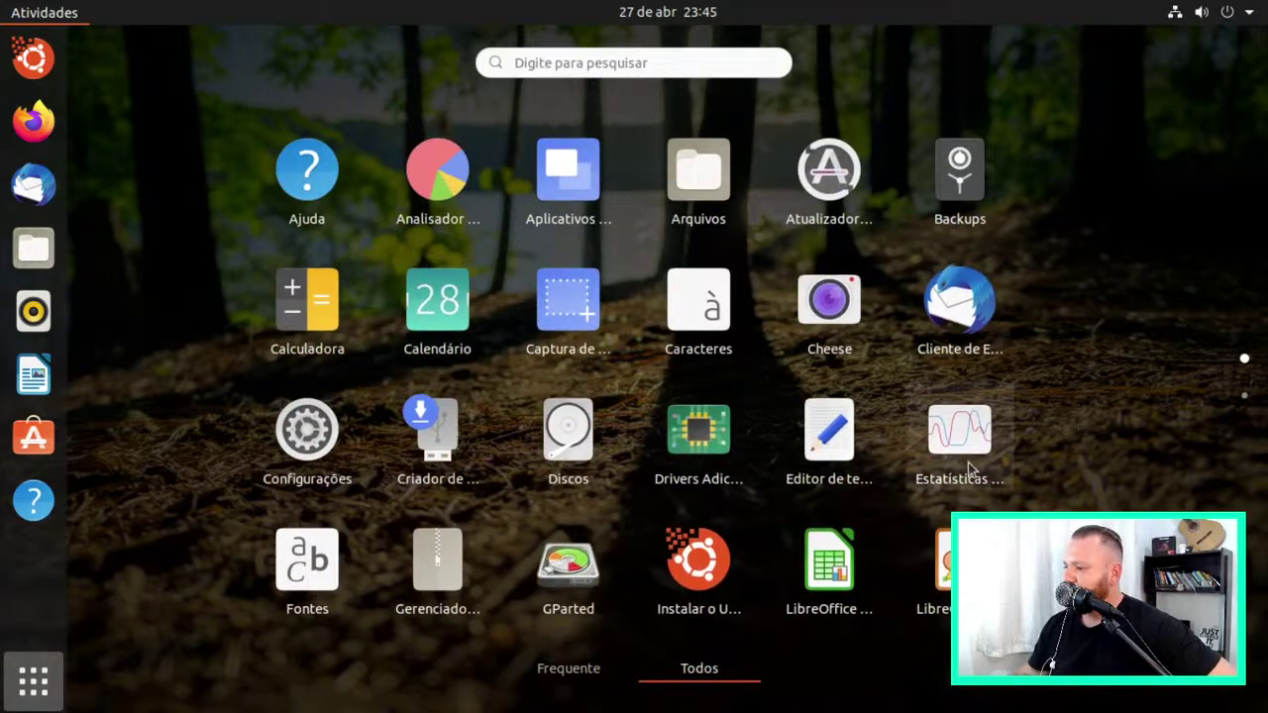
{"action": "scroll", "coordinate": [1067, 342], "scroll_direction": "down", "scroll_amount": 1}
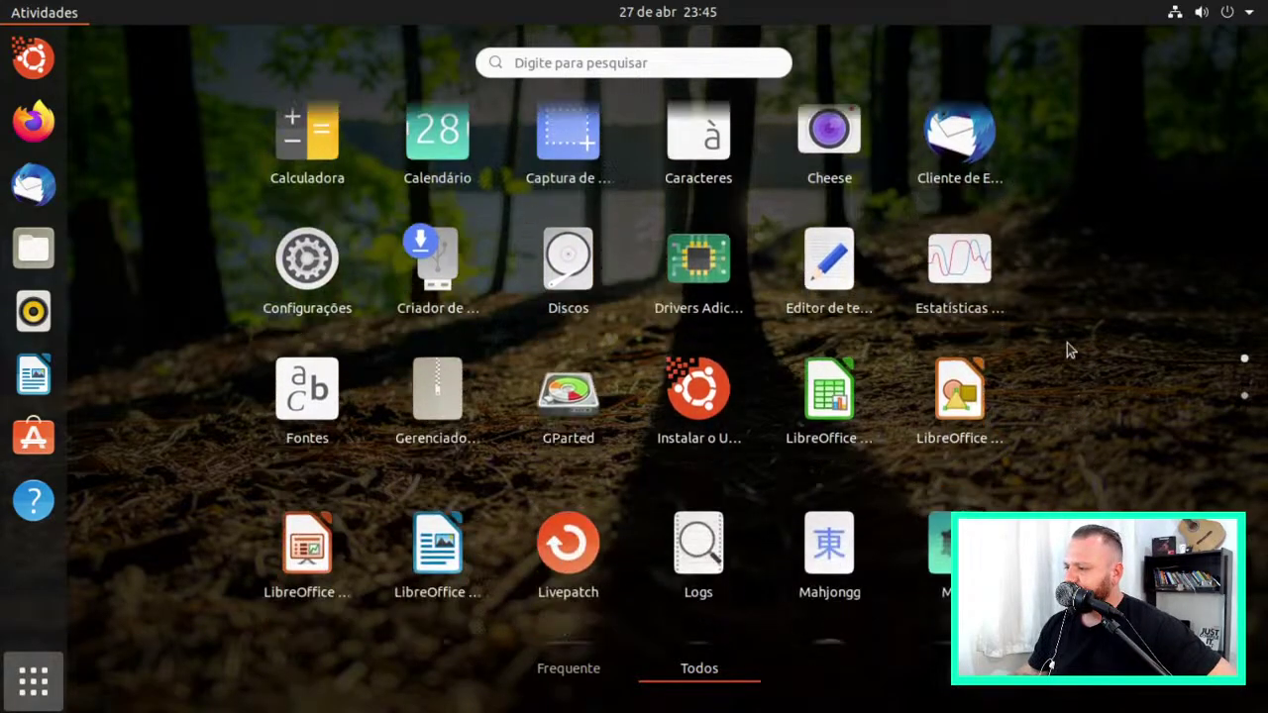
{"action": "scroll", "coordinate": [1078, 481], "scroll_direction": "down", "scroll_amount": 1}
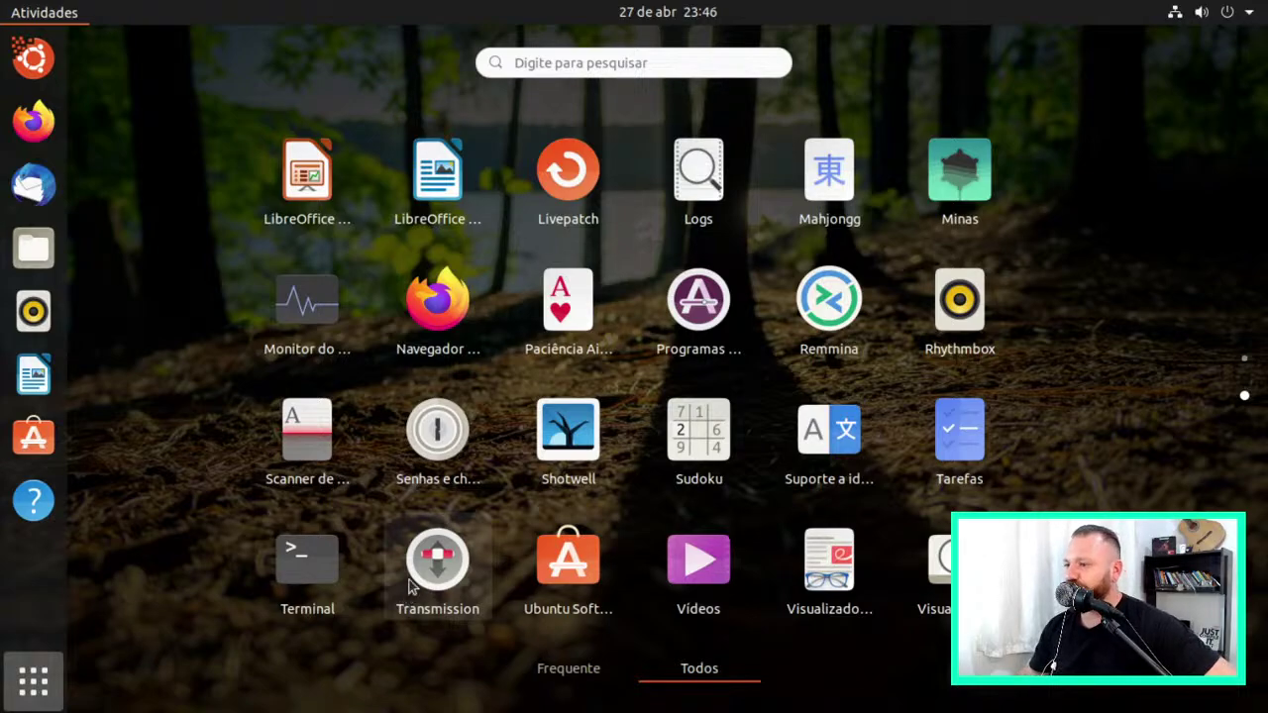
{"action": "left_click_drag", "start_coordinate": [1142, 308], "coordinate": [1114, 487]}
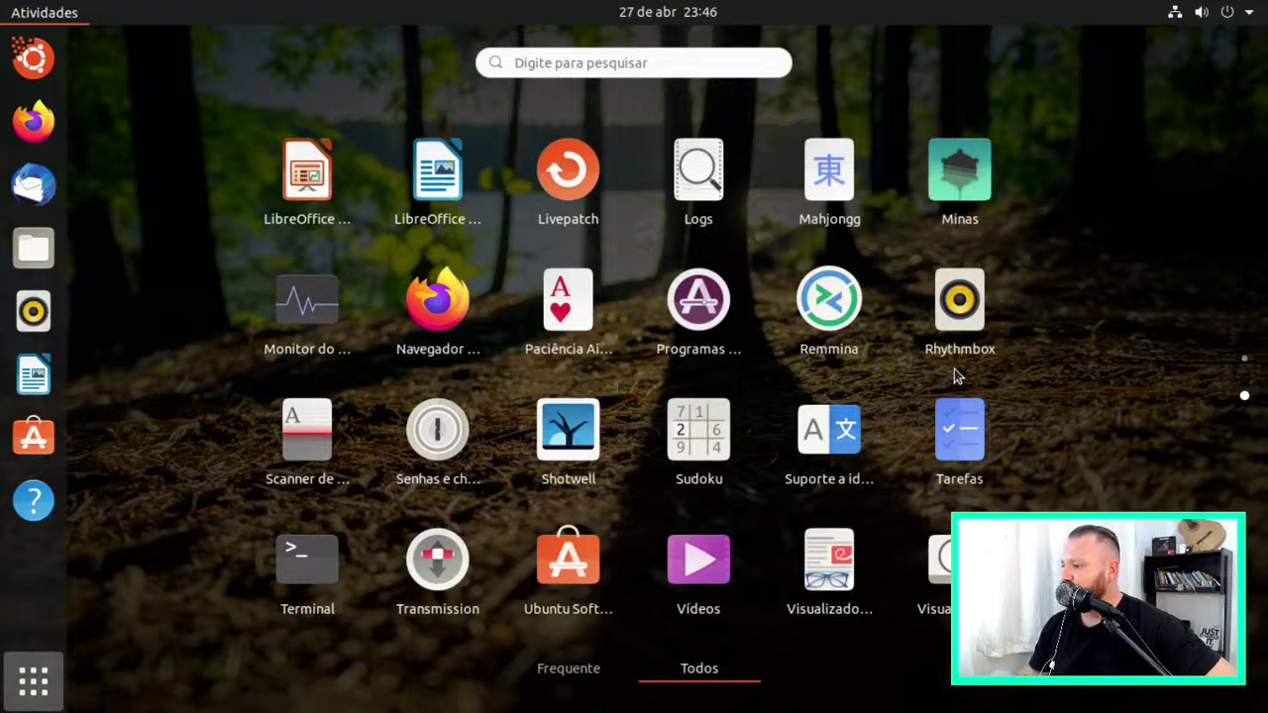
{"action": "scroll", "coordinate": [1094, 358], "scroll_direction": "up", "scroll_amount": 1}
{"action": "left_click_drag", "start_coordinate": [1094, 357], "coordinate": [1067, 459]}
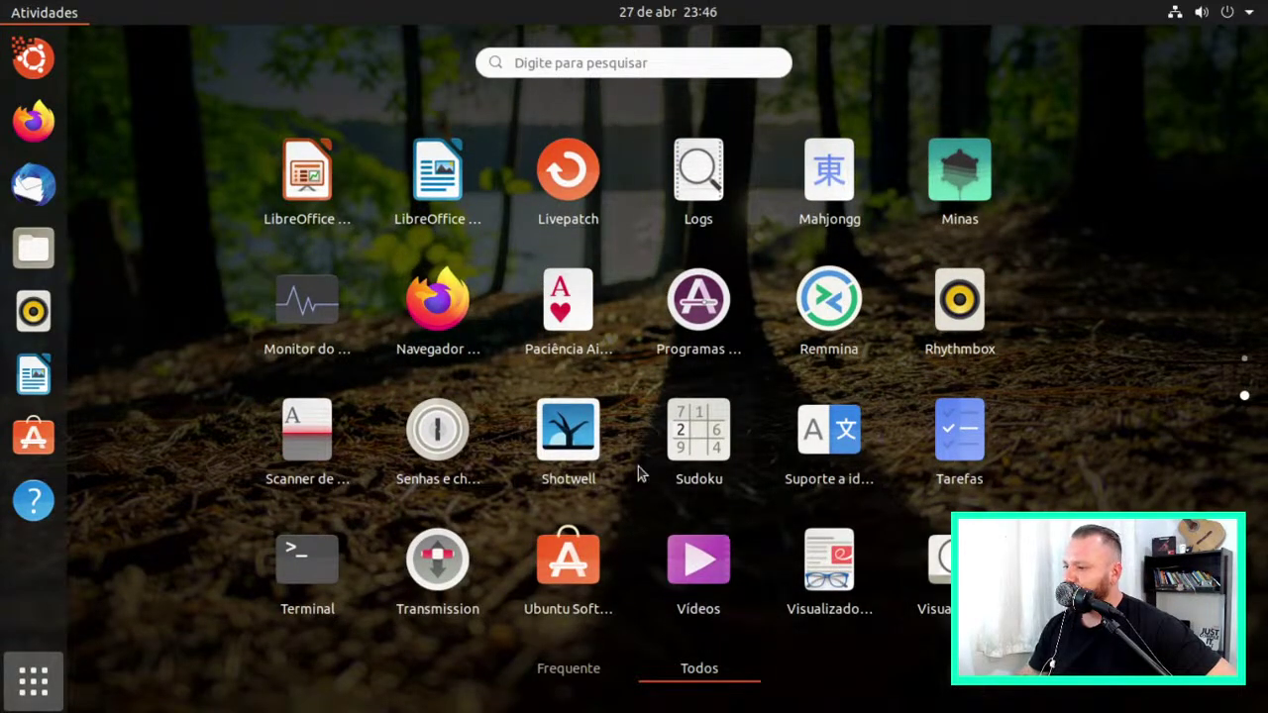
Open Shotwell, dismiss its welcome message, examine the program's Sobre information, and close it
{"action": "left_click", "coordinate": [567, 436]}
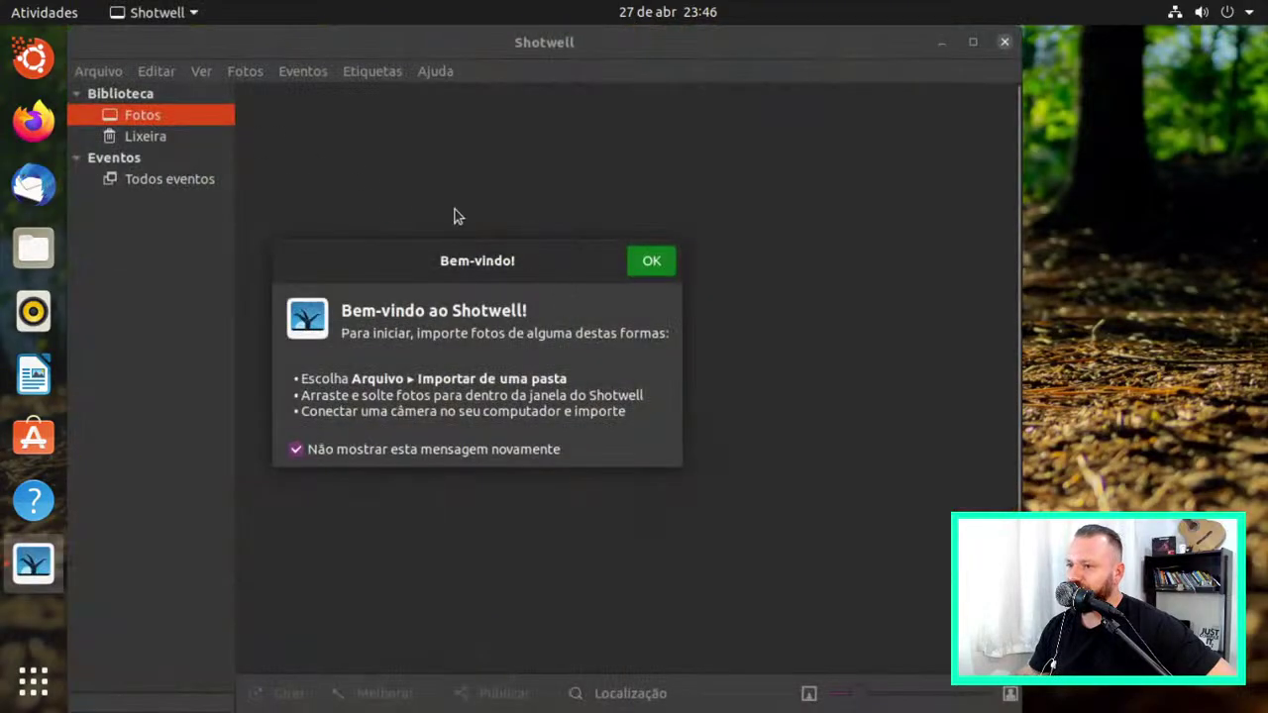
{"action": "left_click", "coordinate": [651, 261]}
{"action": "left_click", "coordinate": [441, 78]}
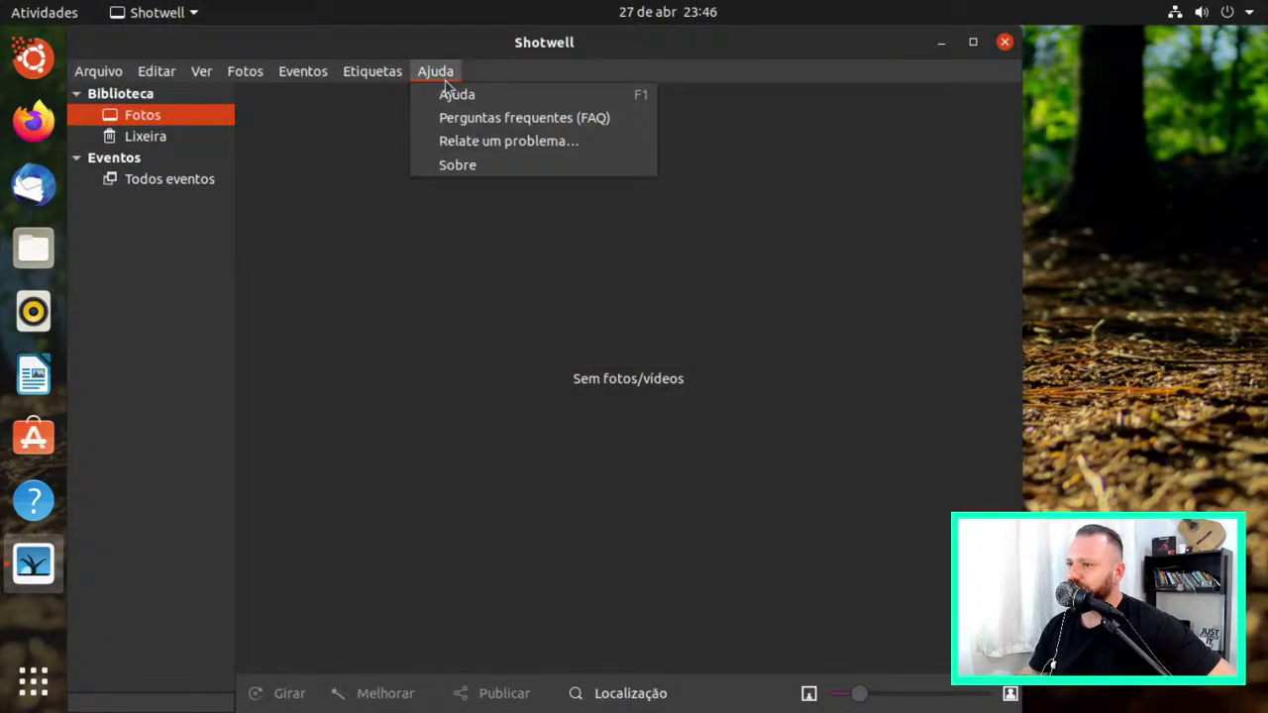
{"action": "left_click", "coordinate": [462, 165]}
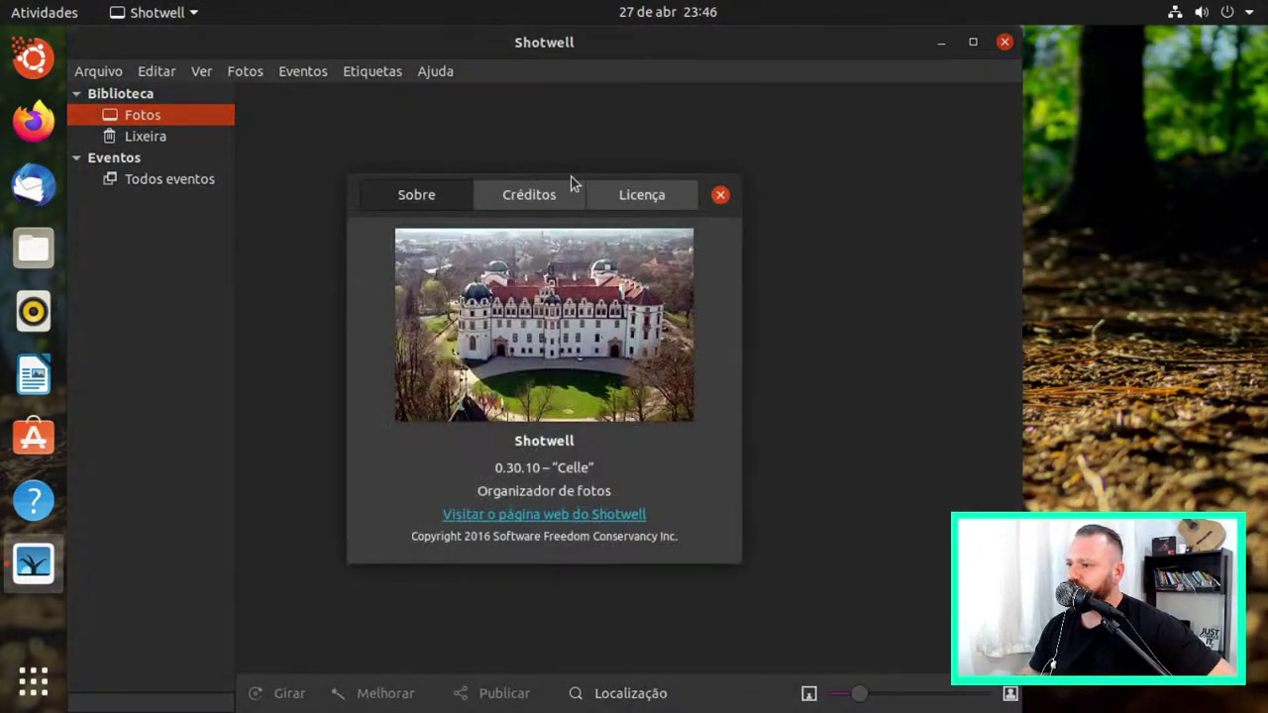
{"action": "left_click", "coordinate": [720, 195]}
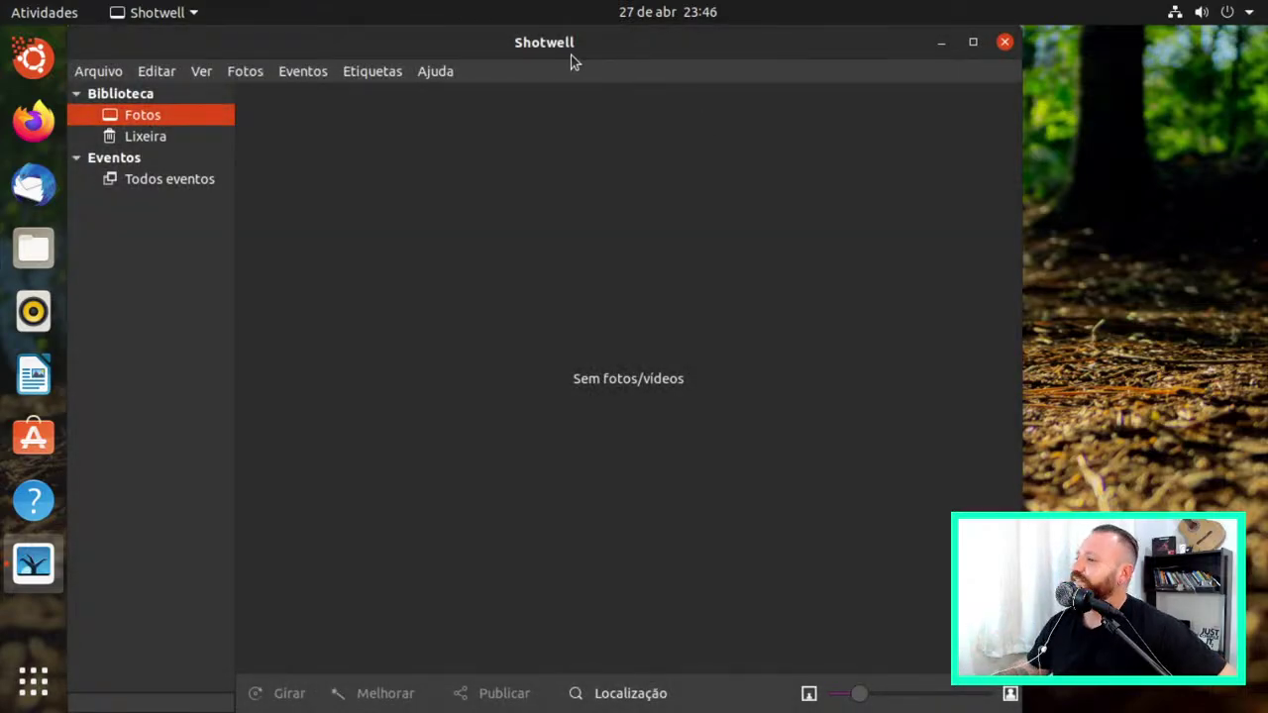
{"action": "left_click", "coordinate": [1005, 43]}
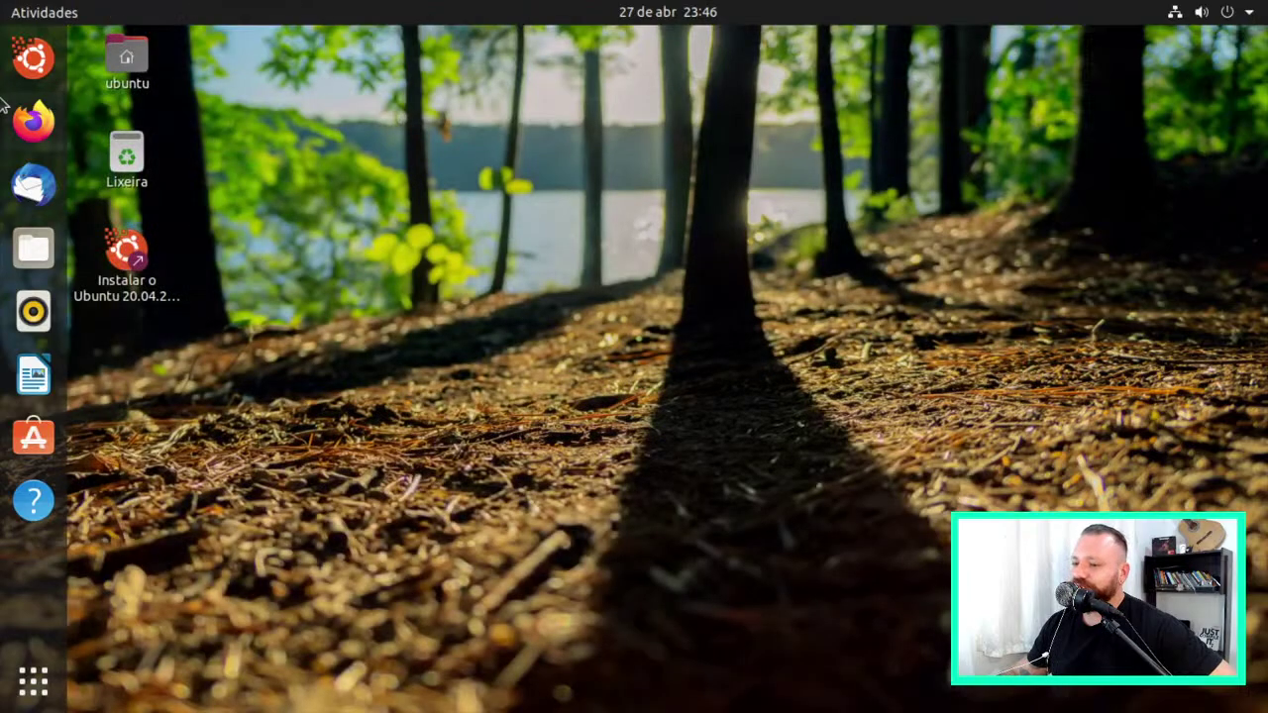
Open the Firefox web browser from the second page of the full application list
{"action": "left_click", "coordinate": [33, 679]}
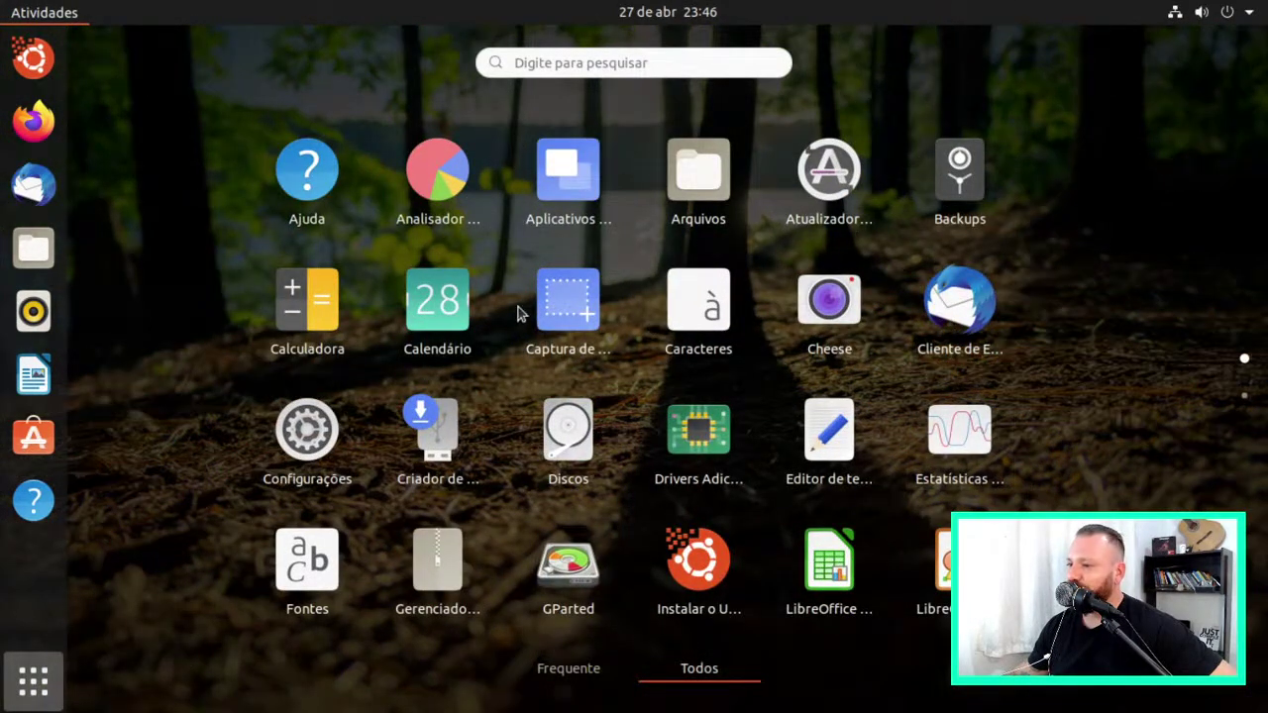
{"action": "scroll", "coordinate": [1085, 340], "scroll_direction": "down", "scroll_amount": 1}
{"action": "scroll", "coordinate": [1070, 209], "scroll_direction": "down", "scroll_amount": 2}
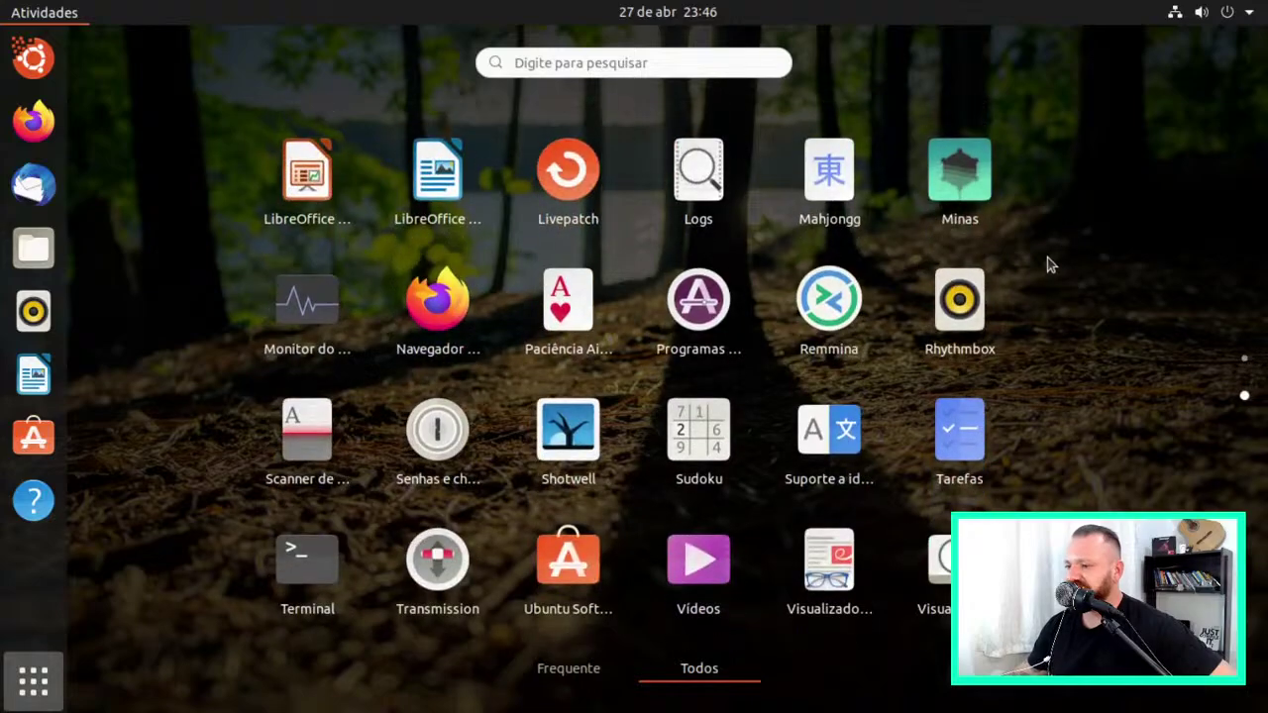
{"action": "left_click", "coordinate": [437, 302]}
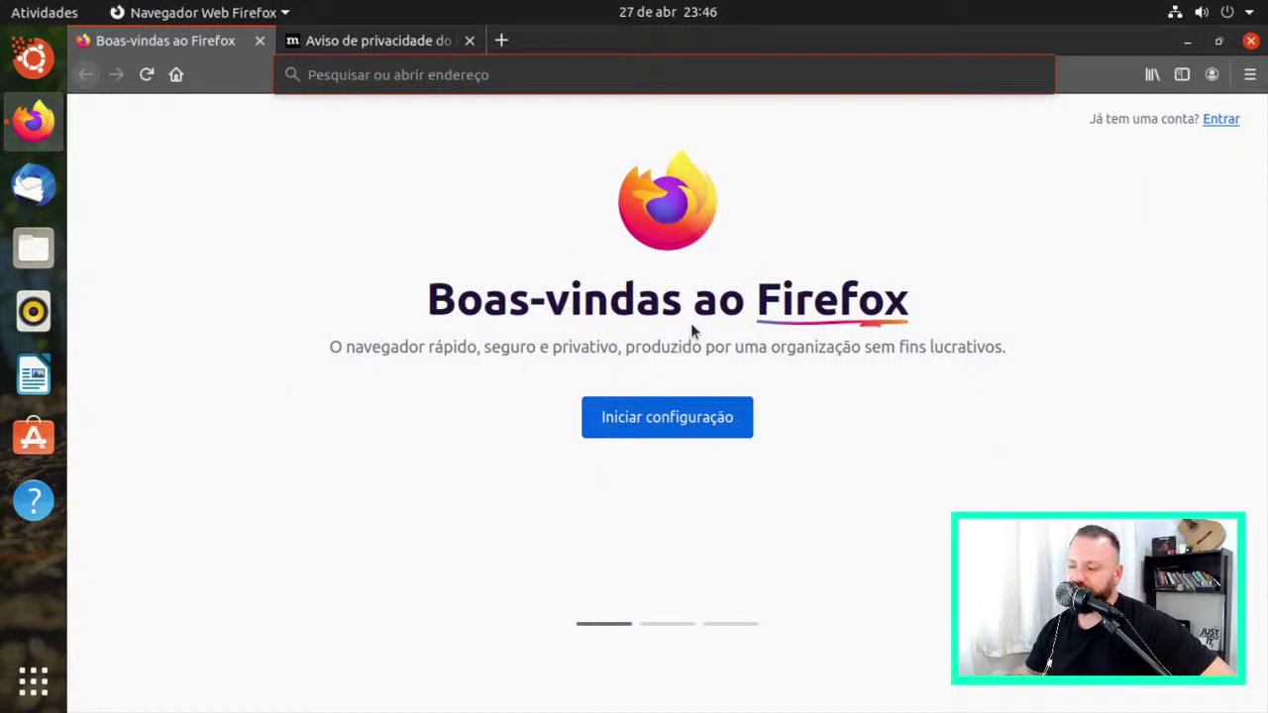
Close the Firefox privacy notice page, examine the address bar's site suggestions, and close the browser
{"action": "left_click", "coordinate": [357, 75]}
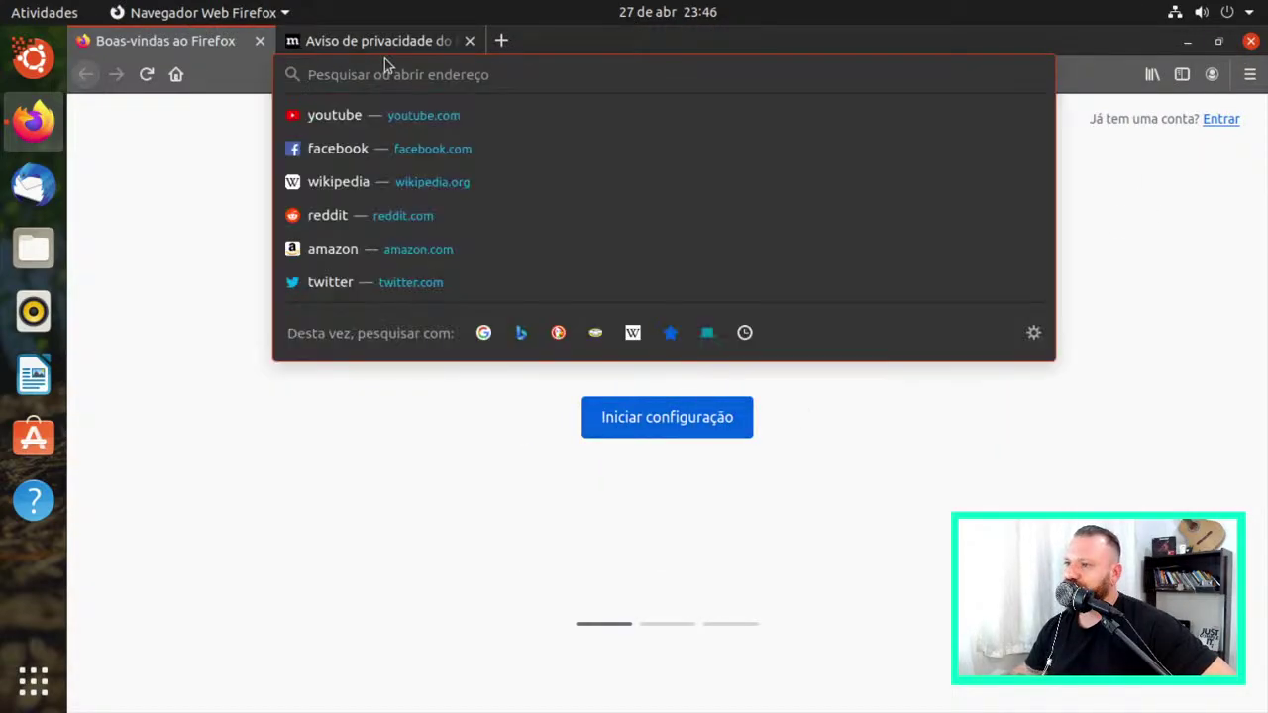
{"action": "left_click", "coordinate": [417, 42]}
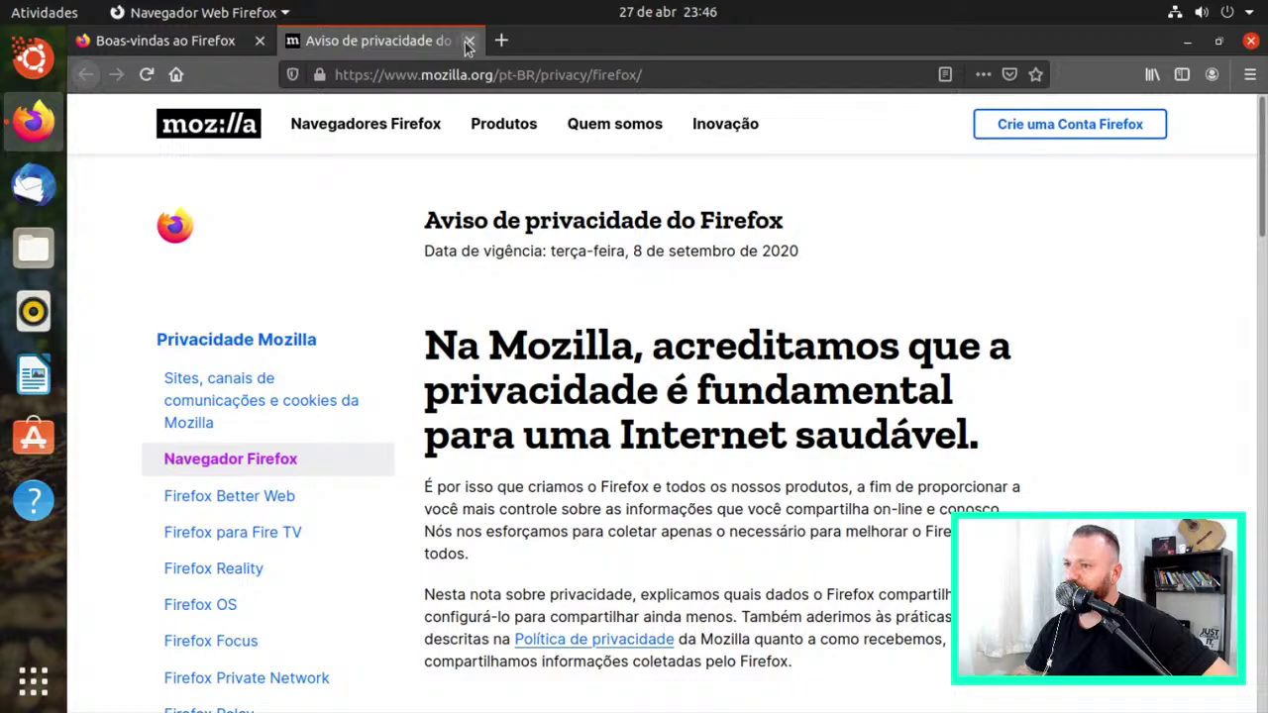
{"action": "left_click", "coordinate": [468, 41]}
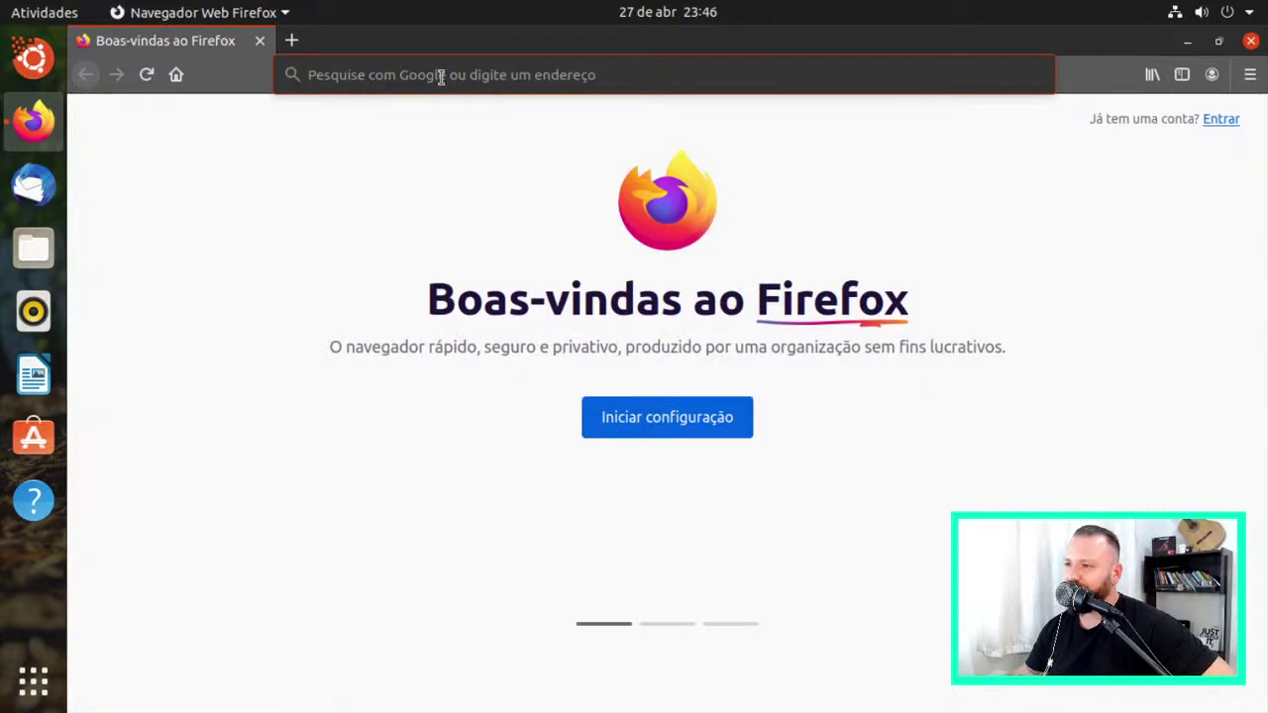
{"action": "left_click", "coordinate": [442, 76]}
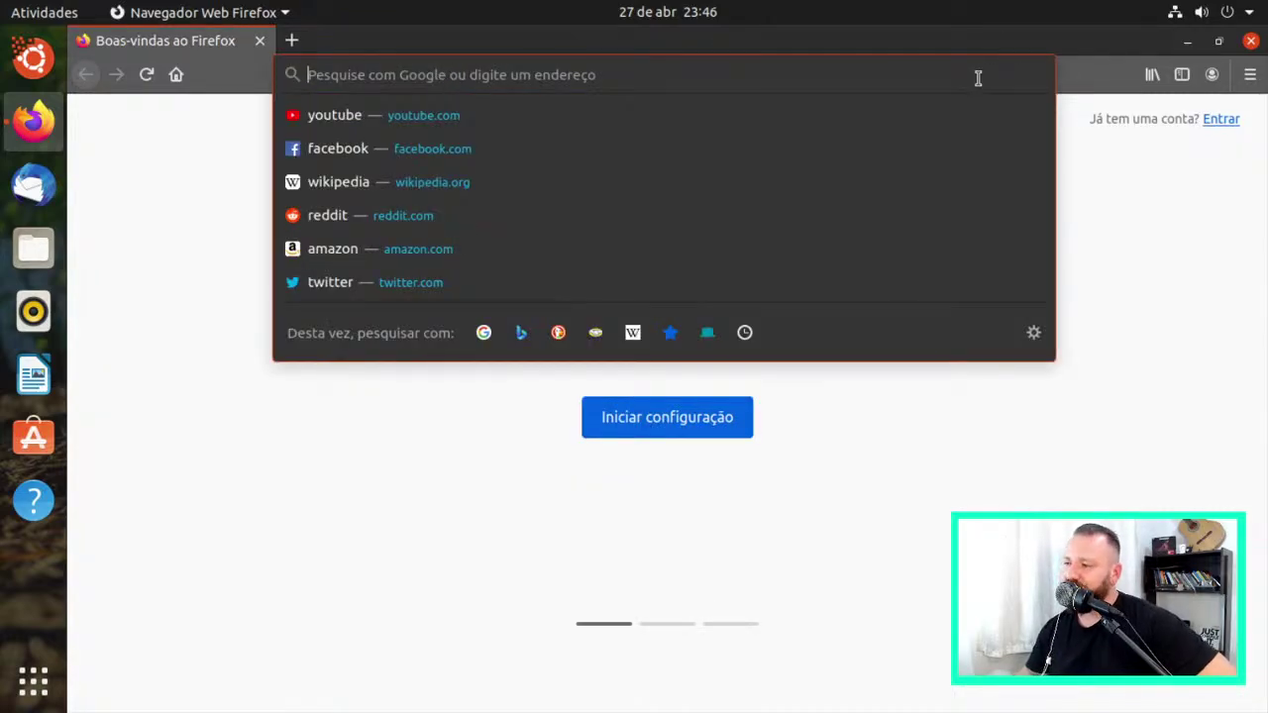
{"action": "left_click_drag", "start_coordinate": [594, 45], "coordinate": [559, 83]}
{"action": "left_click", "coordinate": [1193, 83]}
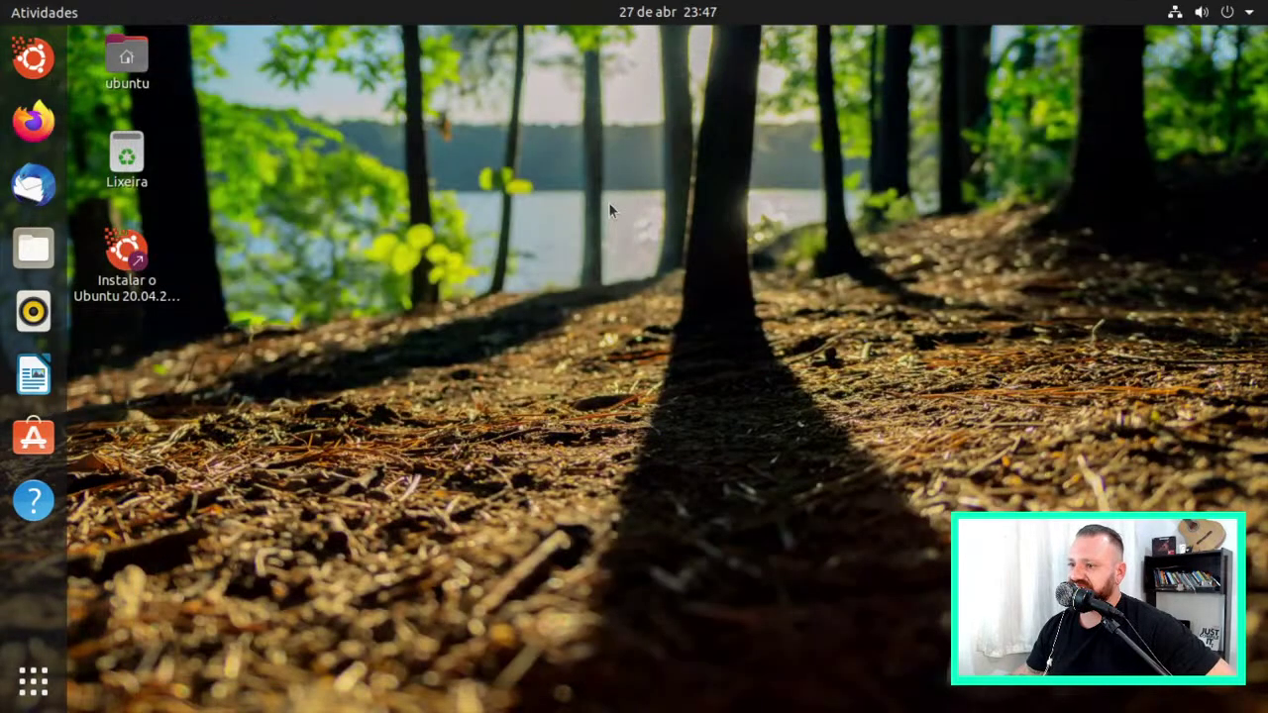
Launch the Ubuntu 20.04 installer from the desktop and continue with Português do Brasil as the language
{"action": "left_click", "coordinate": [120, 282]}
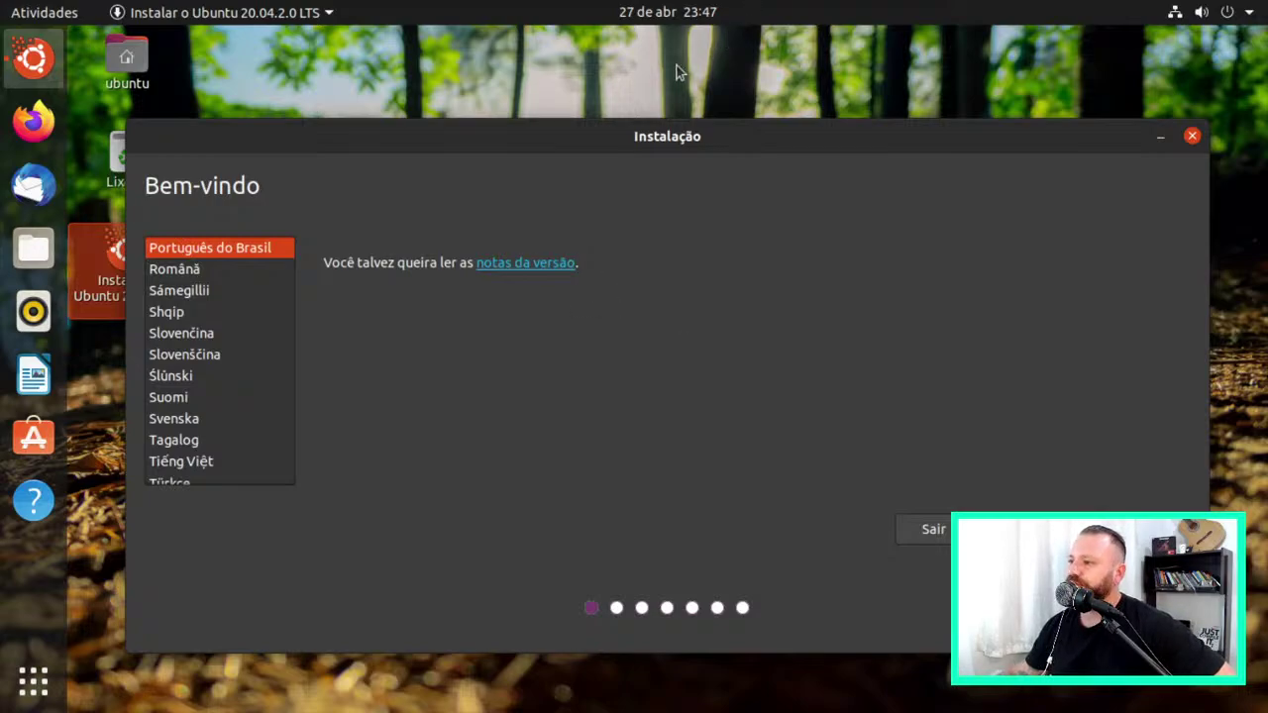
{"action": "left_click_drag", "start_coordinate": [637, 146], "coordinate": [630, 127]}
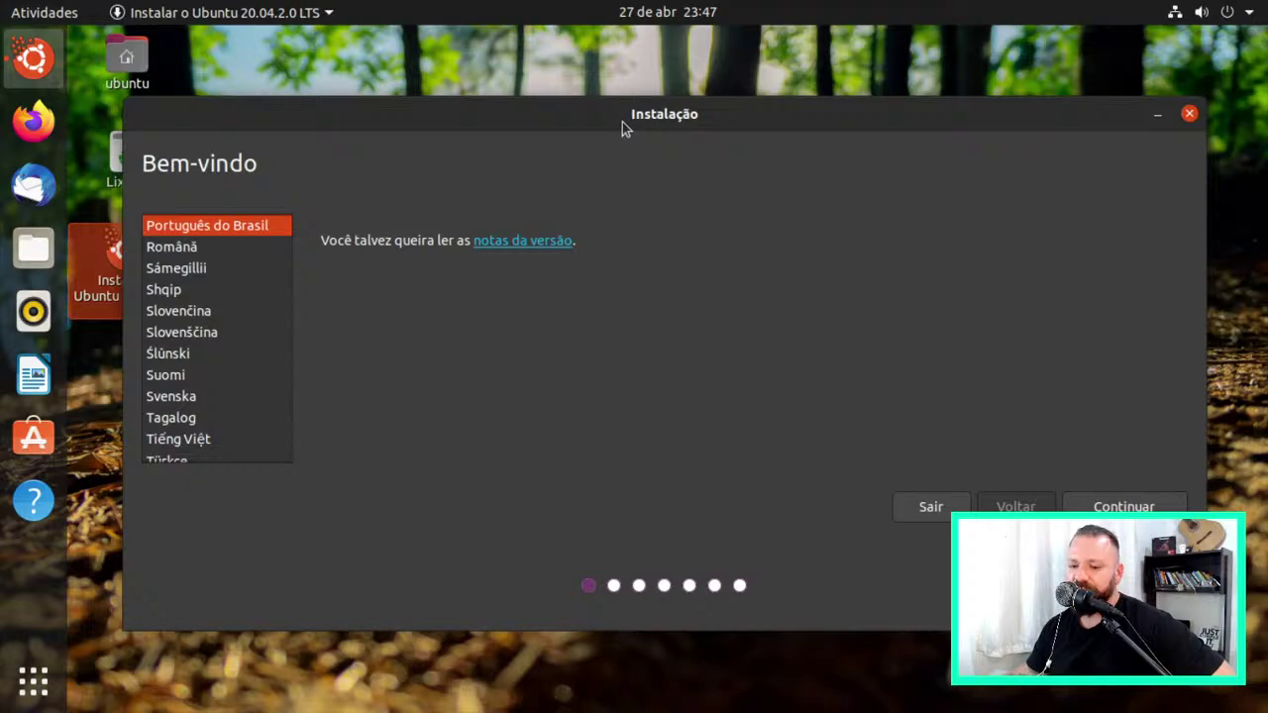
{"action": "left_click_drag", "start_coordinate": [622, 121], "coordinate": [678, 87]}
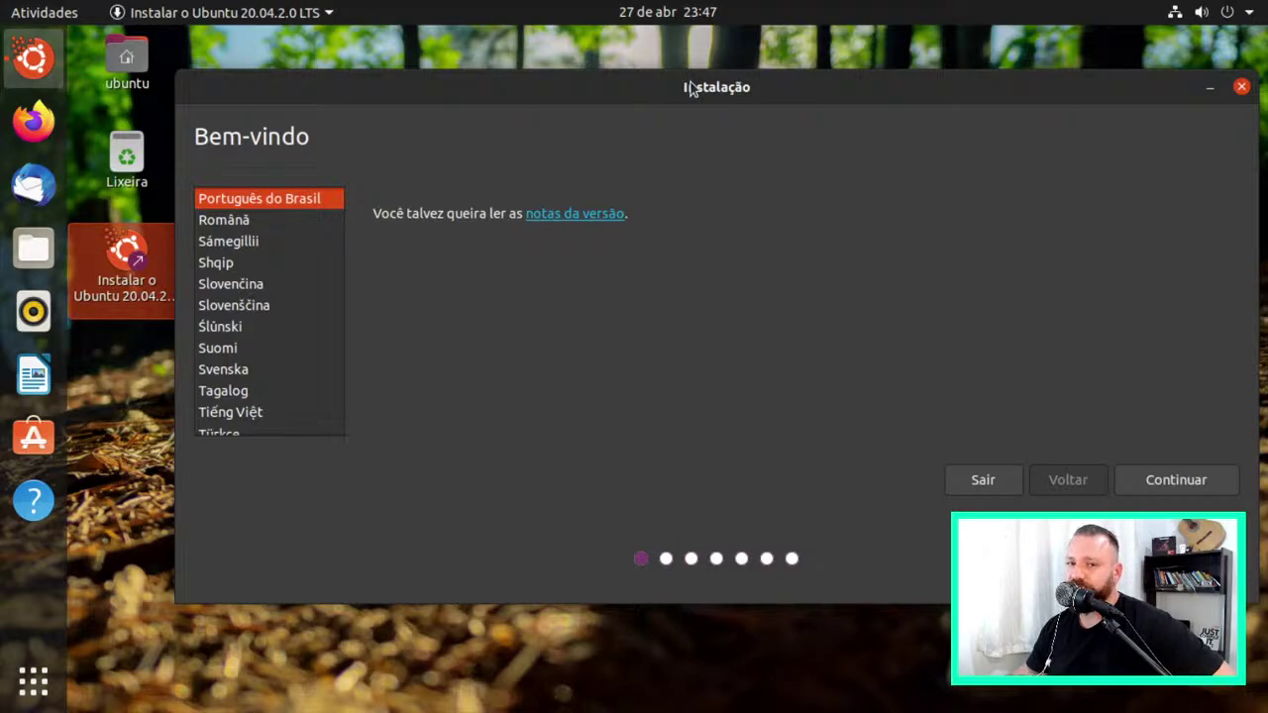
{"action": "left_click_drag", "start_coordinate": [702, 106], "coordinate": [697, 87]}
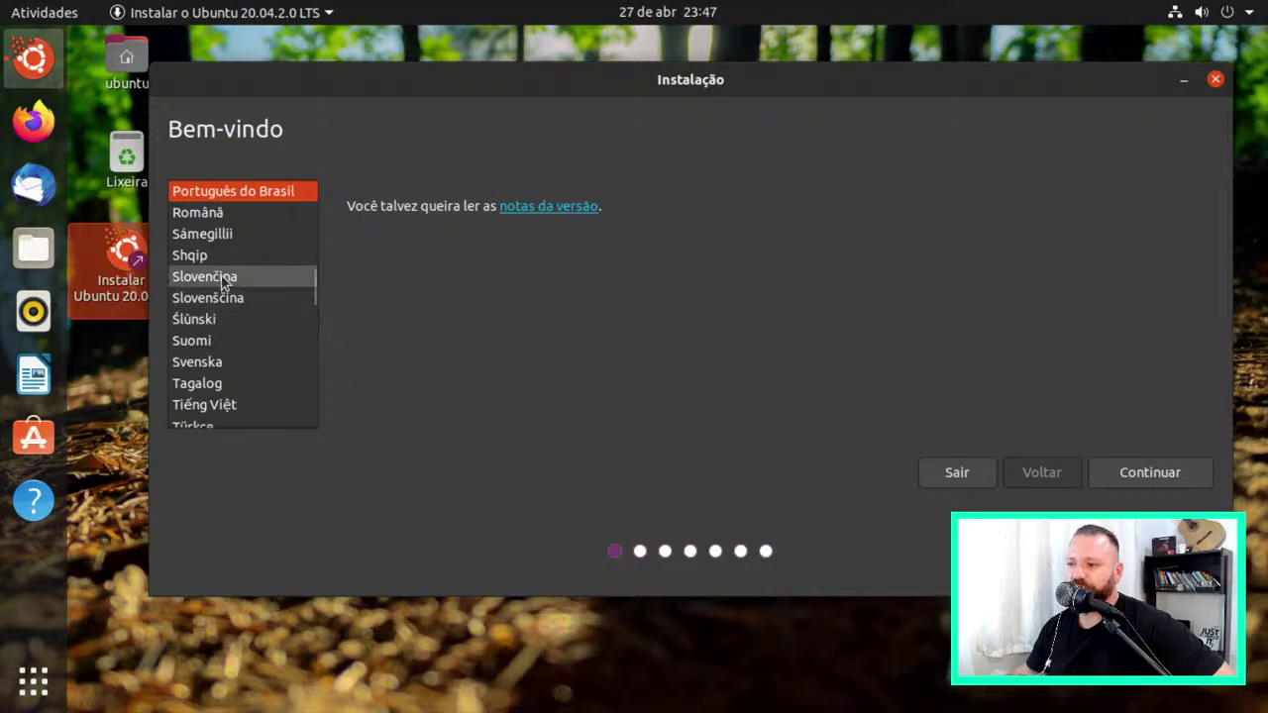
{"action": "scroll", "coordinate": [313, 289], "scroll_direction": "up", "scroll_amount": 2}
{"action": "scroll", "coordinate": [311, 278], "scroll_direction": "up", "scroll_amount": 3}
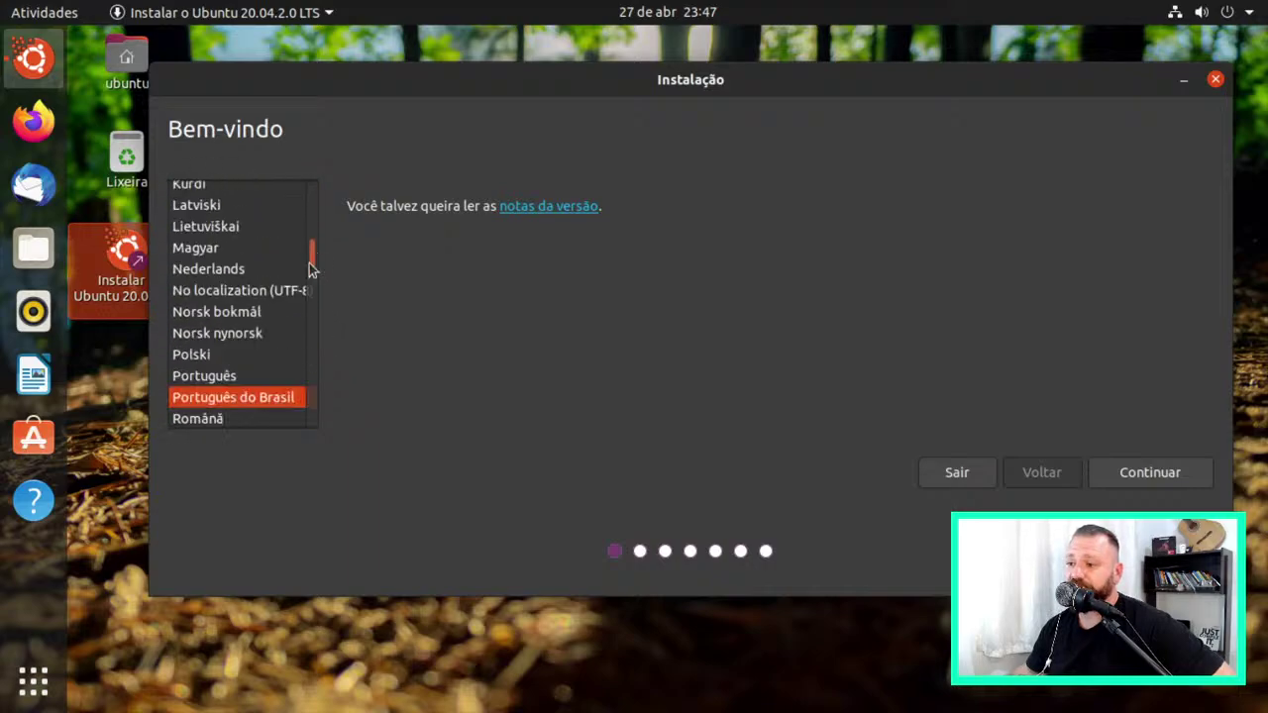
{"action": "scroll", "coordinate": [307, 276], "scroll_direction": "down", "scroll_amount": 2}
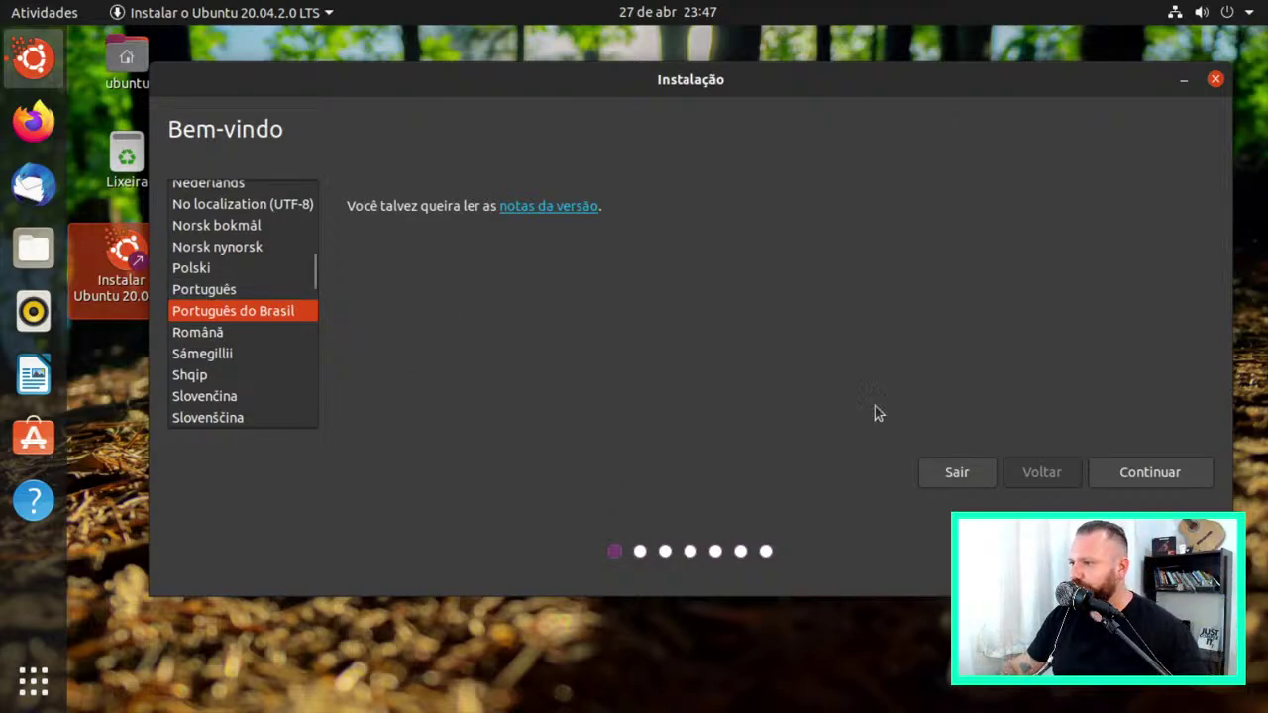
{"action": "left_click", "coordinate": [1115, 476]}
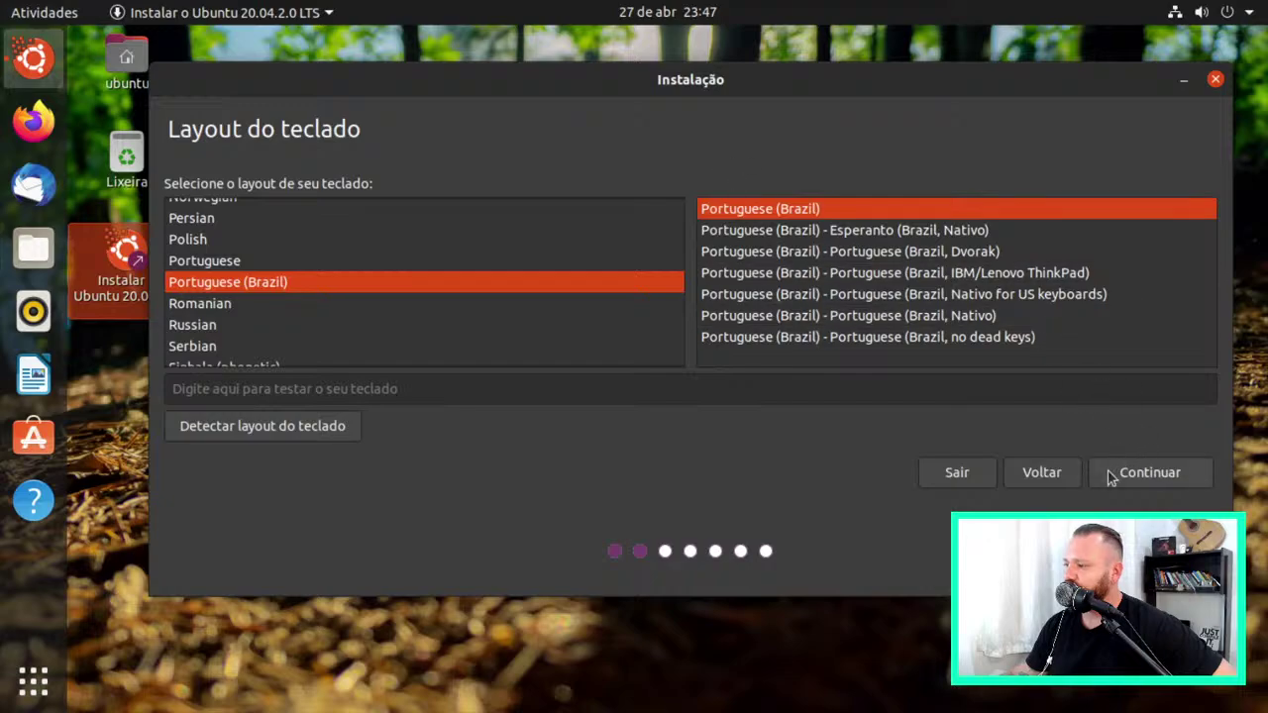
Accept the Portuguese (Brazil) keyboard layout, examine the Atualizações e outro software page, and go back to the keyboard layout page
{"action": "left_click", "coordinate": [1142, 474]}
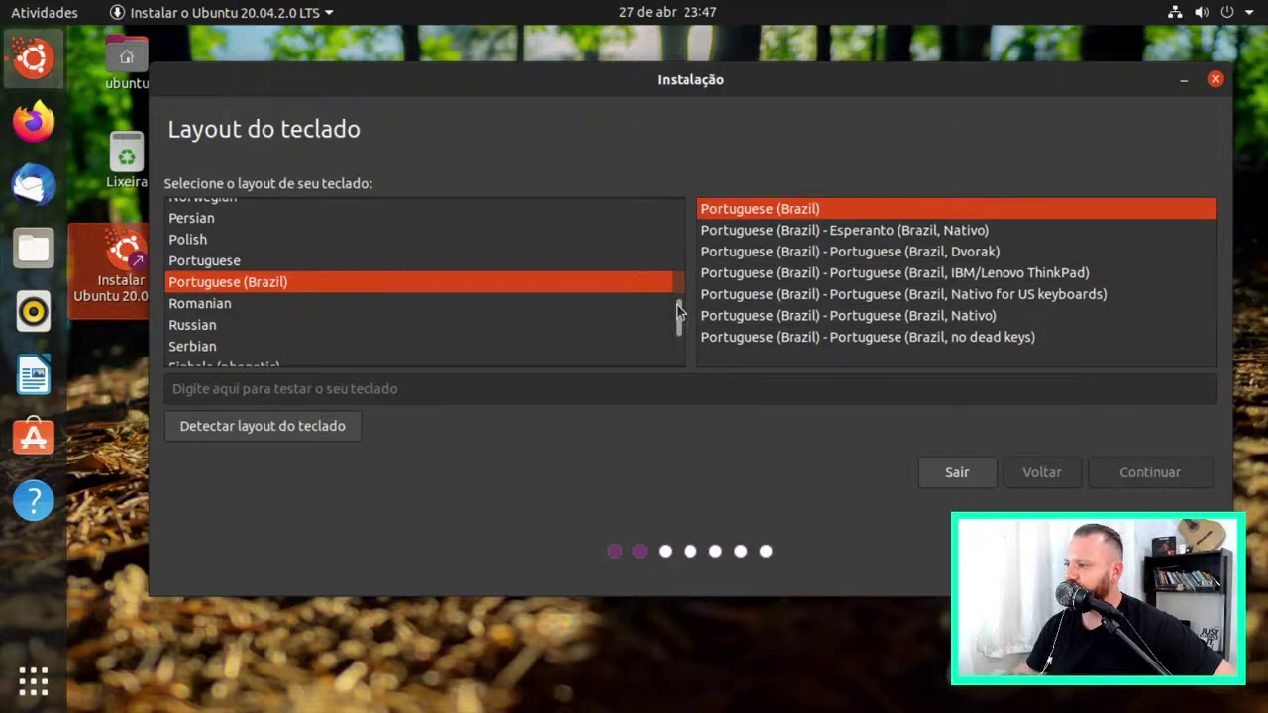
{"action": "mouse_move", "coordinate": [654, 81]}
{"action": "left_mouse_down"}
{"action": "mouse_move", "coordinate": [596, 99]}
{"action": "mouse_move", "coordinate": [650, 100]}
{"action": "left_mouse_up"}
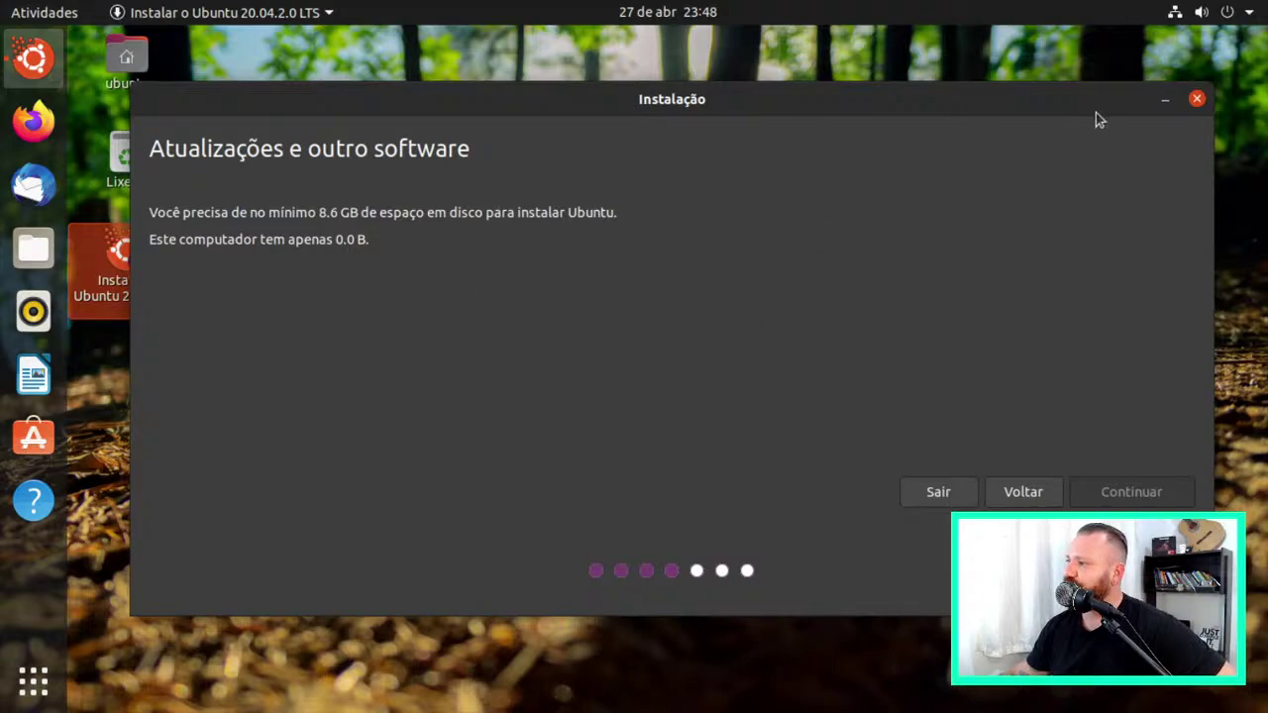
{"action": "left_click", "coordinate": [1025, 492]}
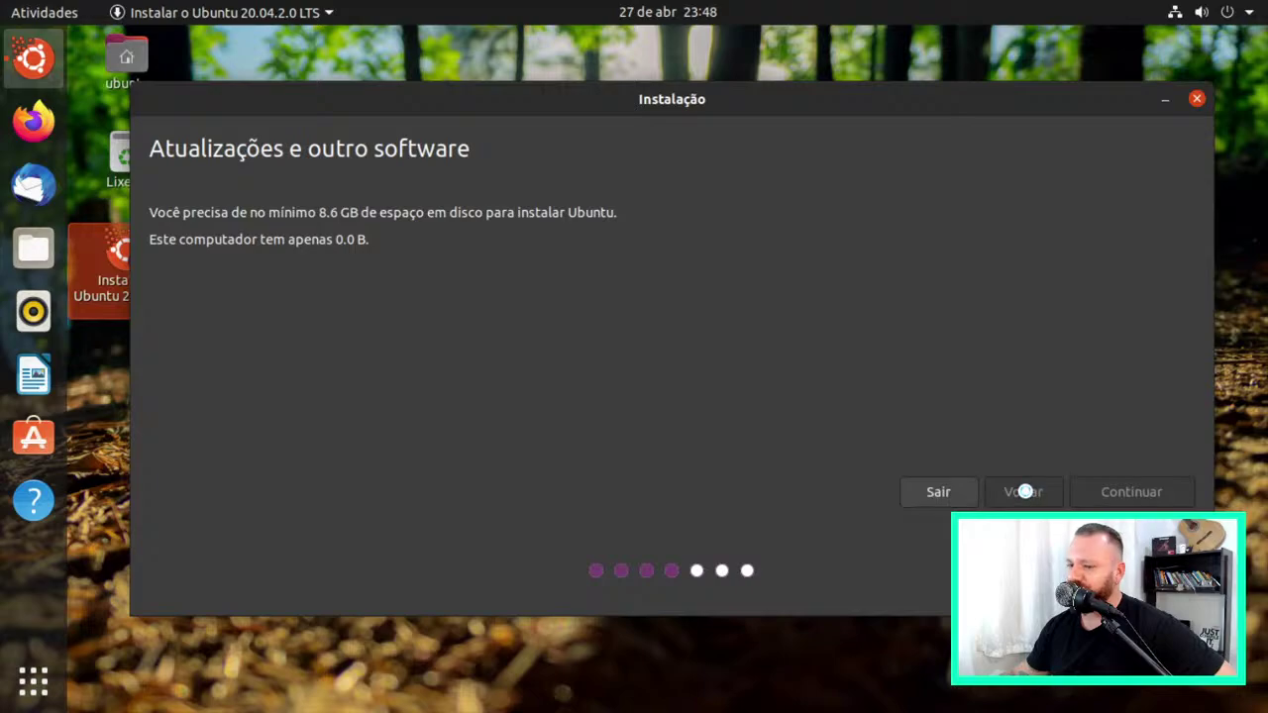
Quit the Ubuntu installer and confirm leaving the installation
{"action": "left_click", "coordinate": [1197, 100]}
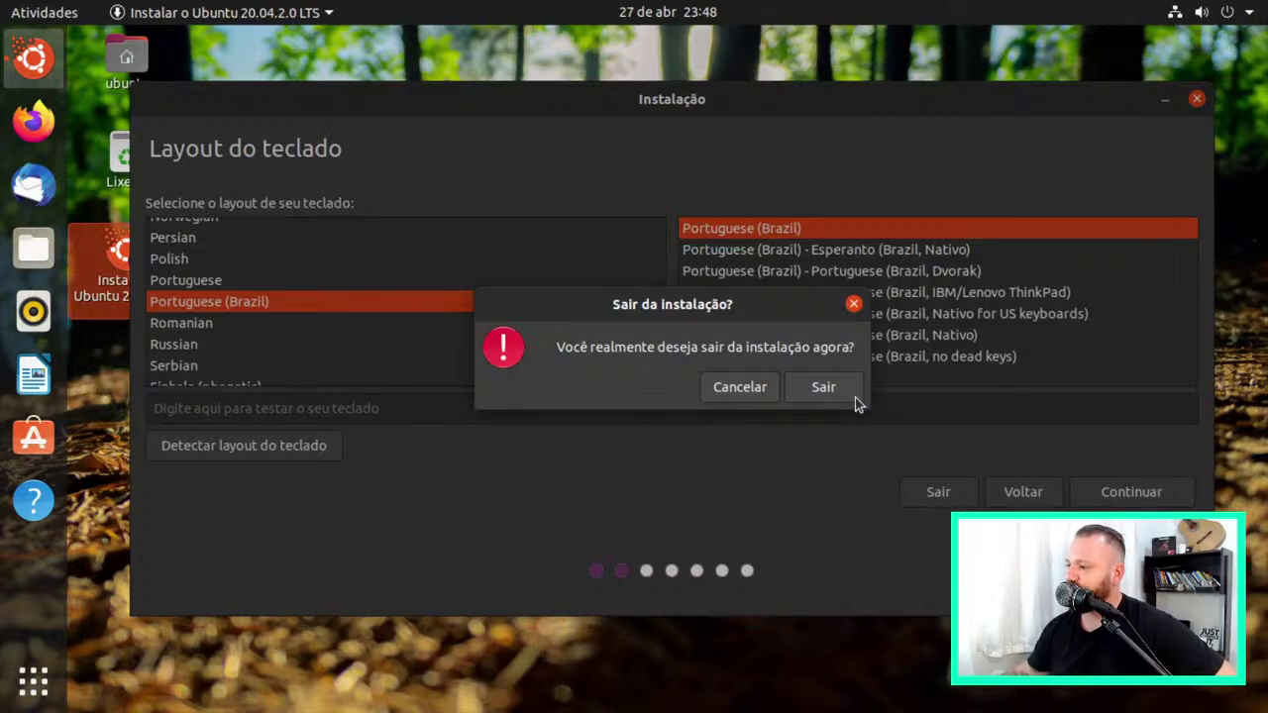
{"action": "left_click_drag", "start_coordinate": [662, 306], "coordinate": [741, 298]}
{"action": "left_click", "coordinate": [730, 375]}
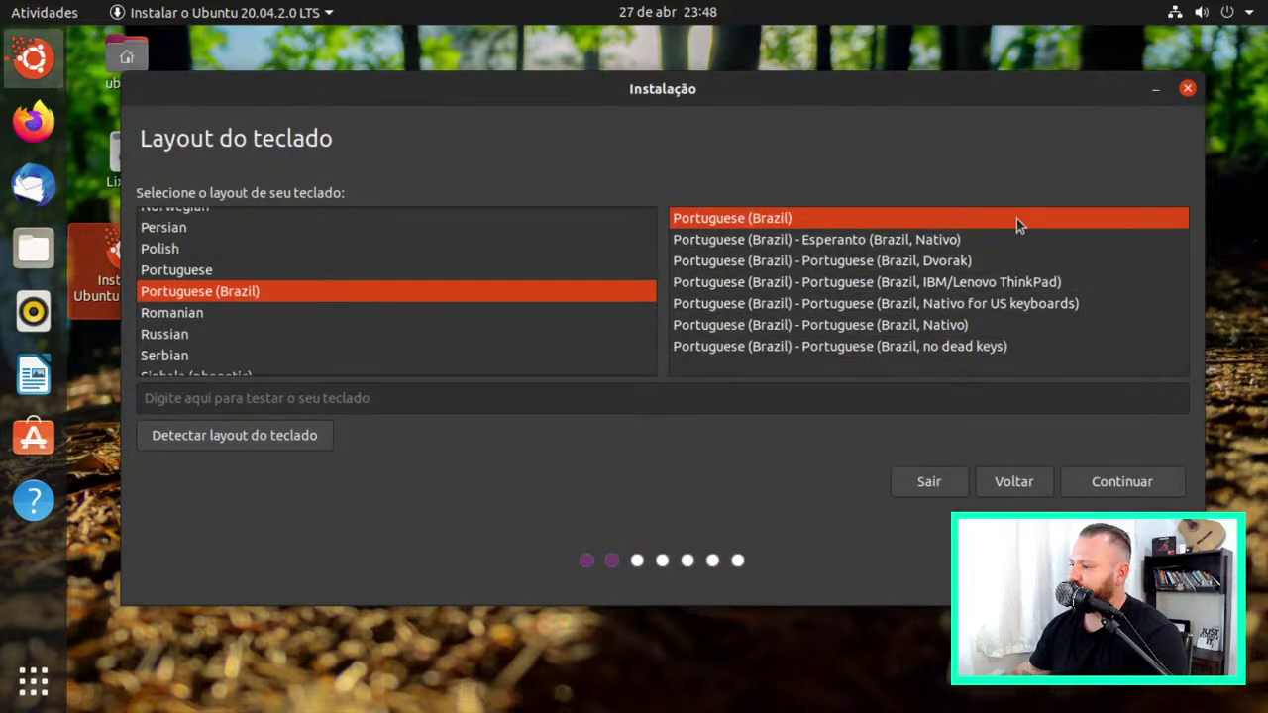
{"action": "left_click", "coordinate": [928, 481]}
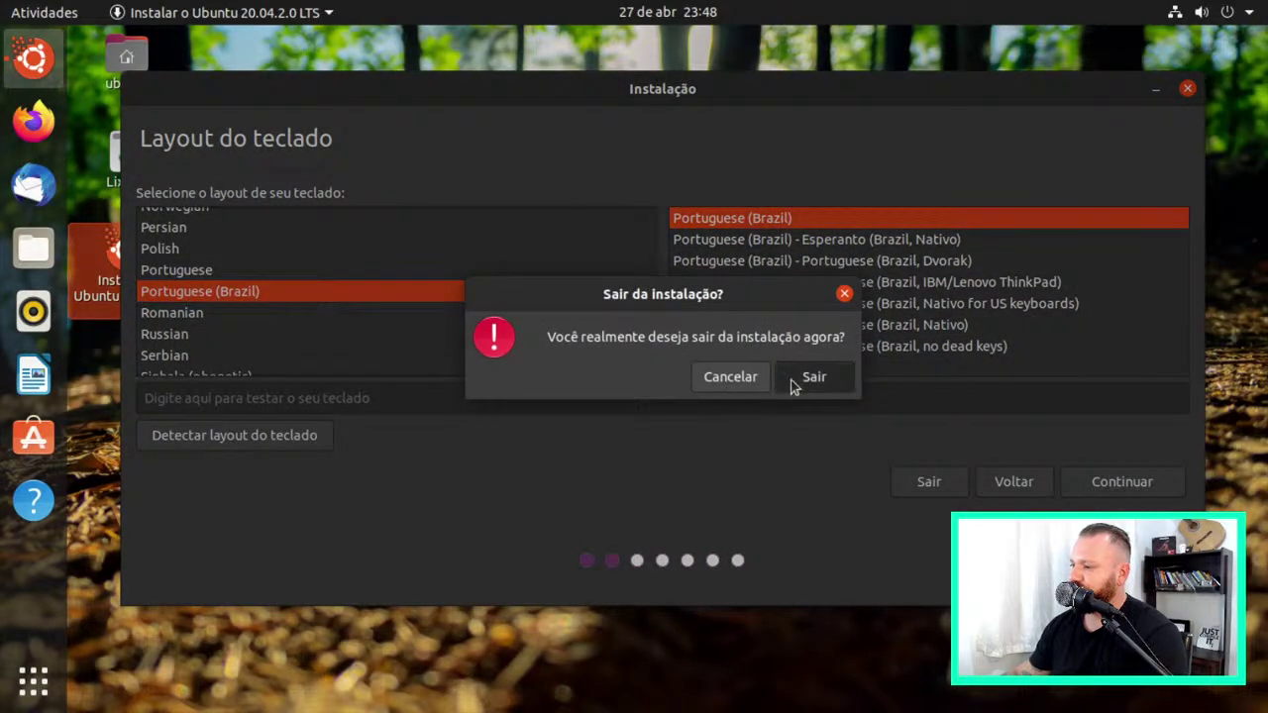
{"action": "left_click", "coordinate": [793, 382]}
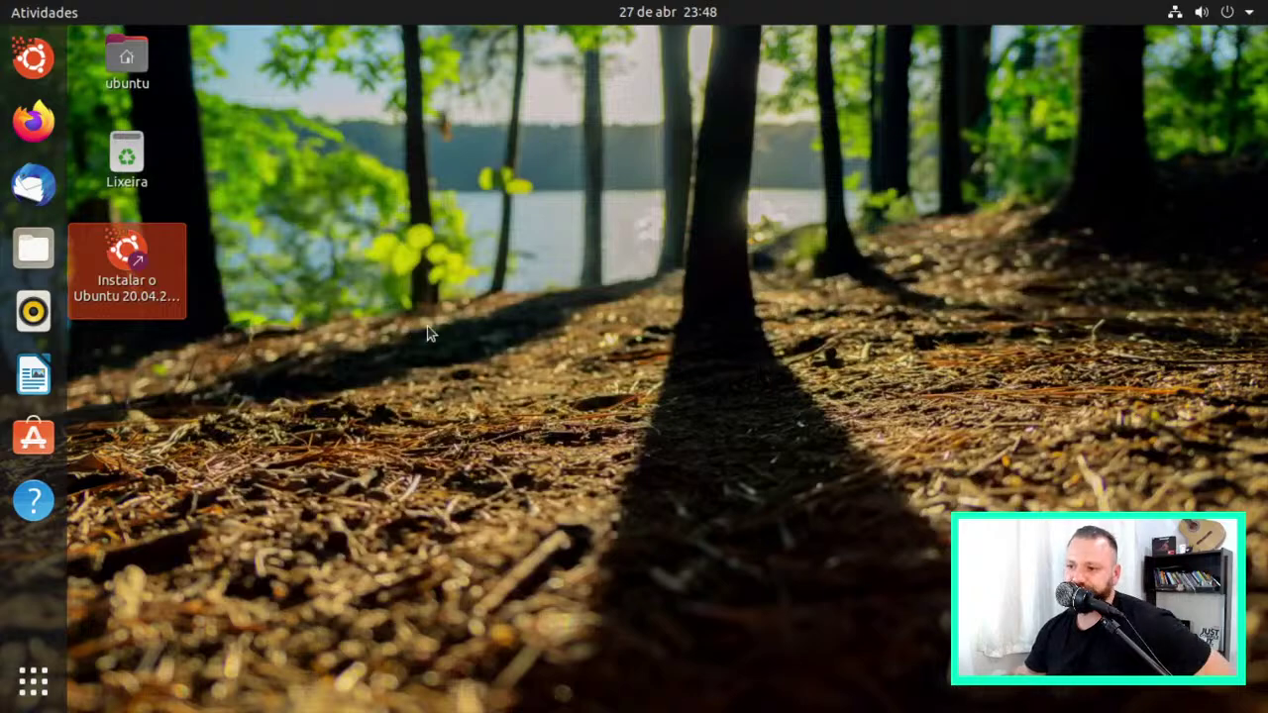
Open the Rhythmbox music player to examine its library and close it, and briefly show the Activities overview
{"action": "left_click", "coordinate": [33, 311]}
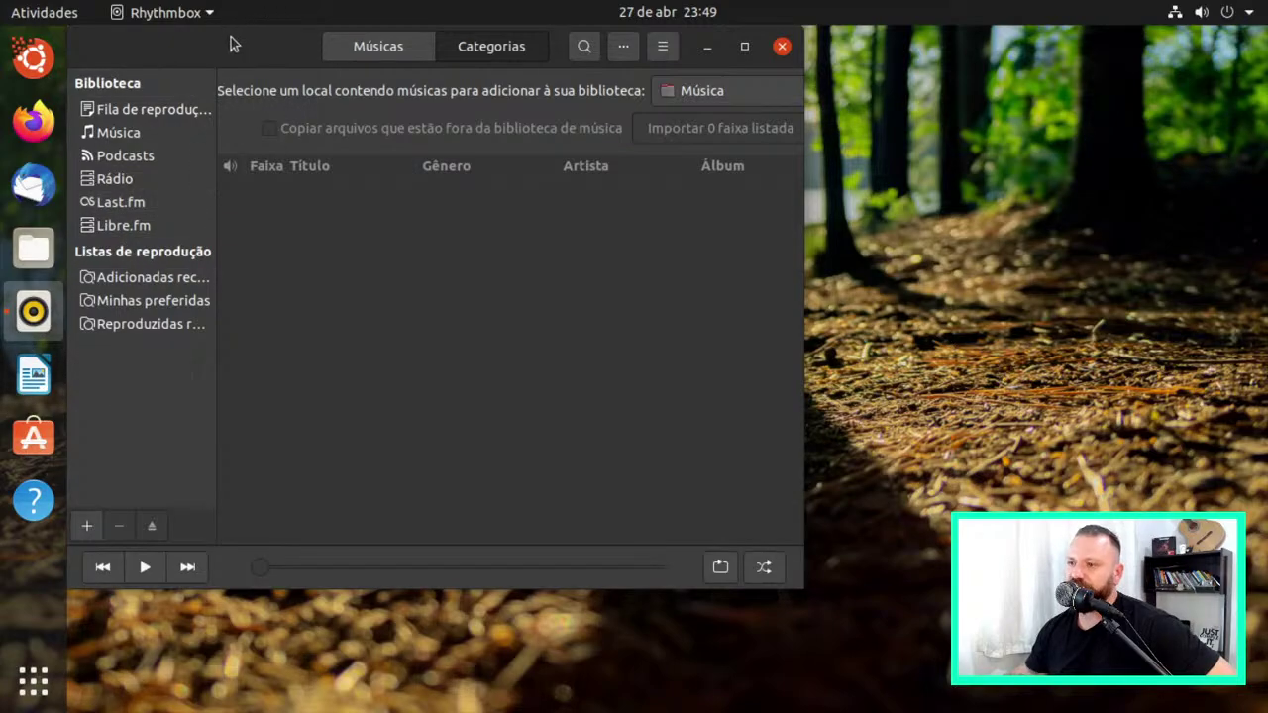
{"action": "left_click_drag", "start_coordinate": [233, 40], "coordinate": [341, 96]}
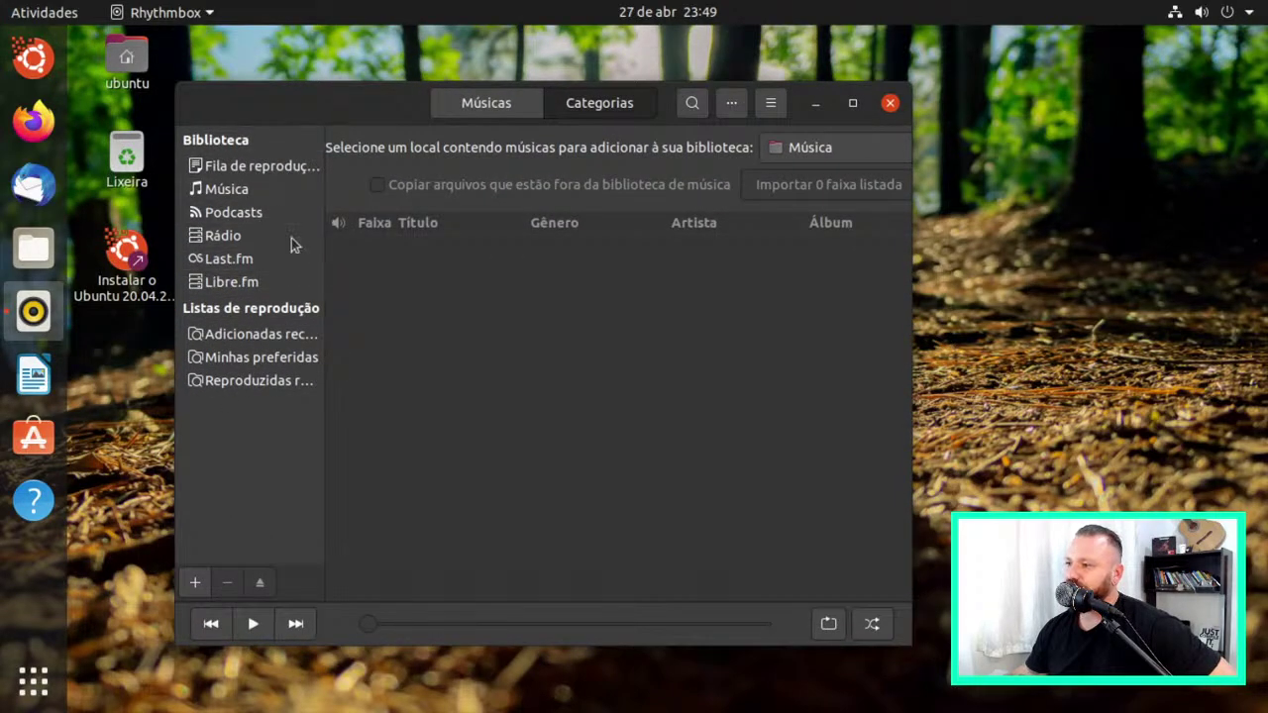
{"action": "left_click", "coordinate": [890, 104]}
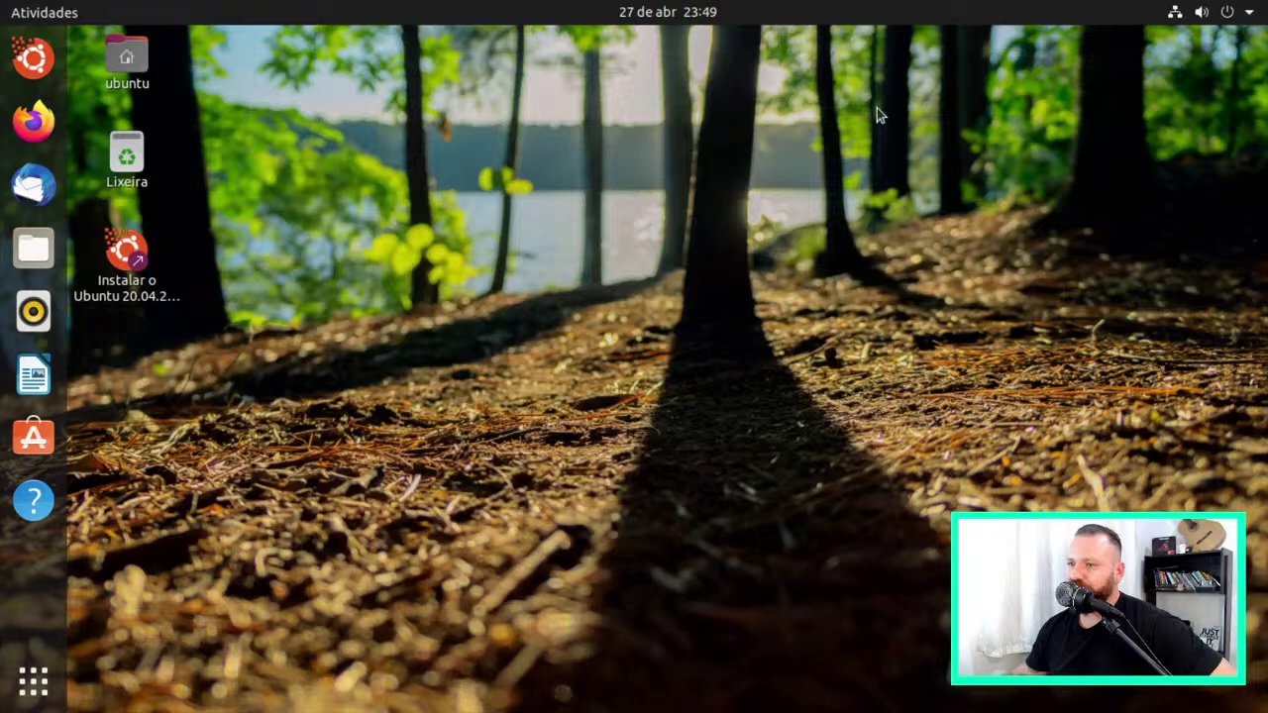
{"action": "left_click", "coordinate": [44, 14]}
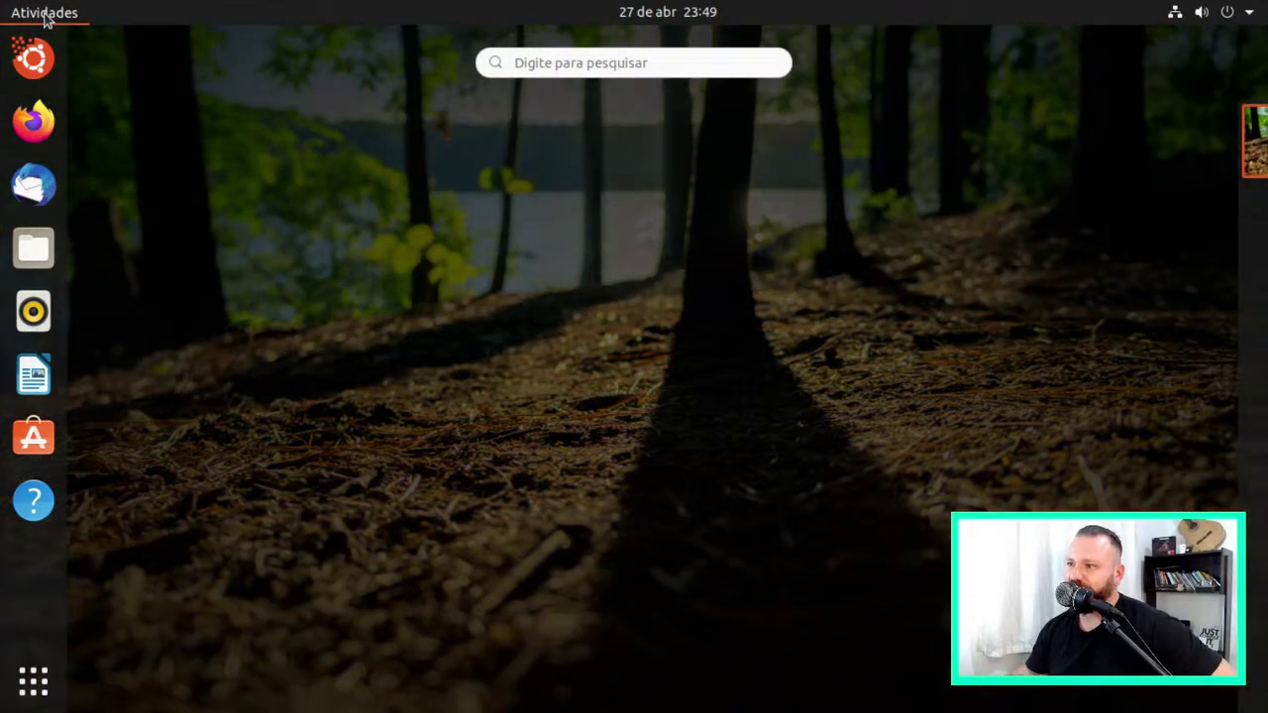
{"action": "left_click", "coordinate": [45, 14]}
Switch to OBS and activate the Comentário scene
{"action": "key", "text": "alt+Tab"}
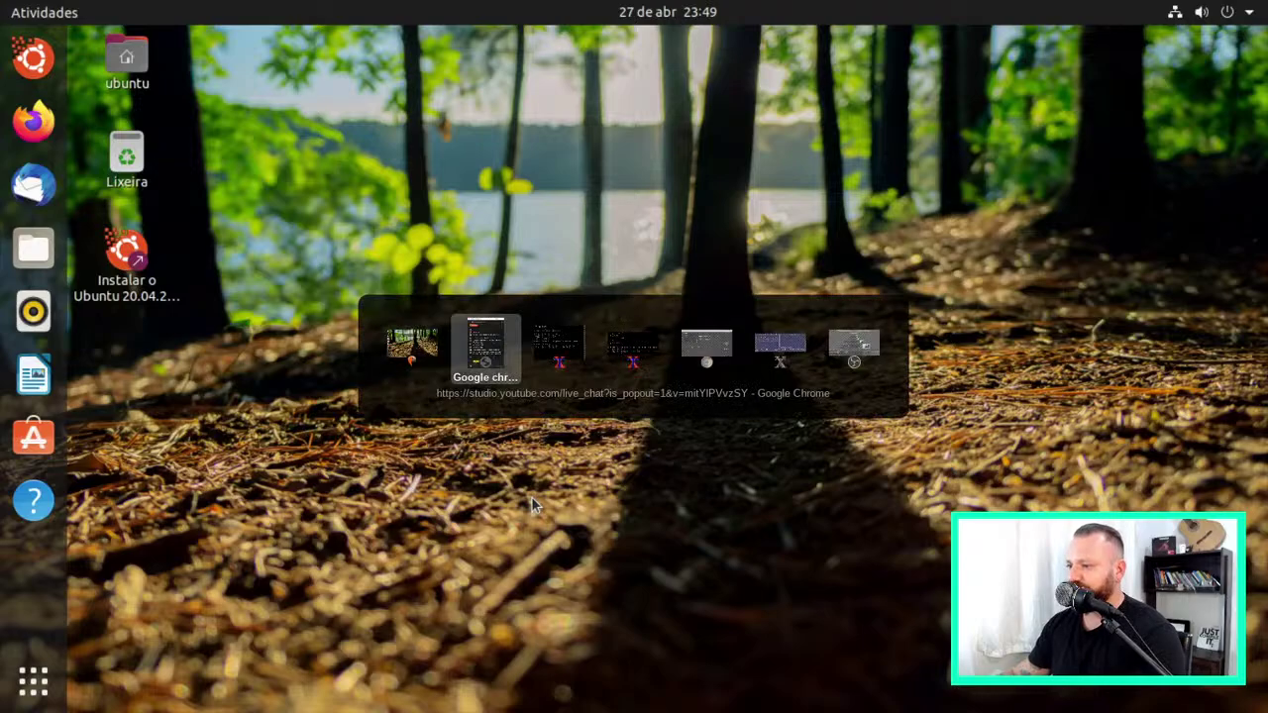
{"action": "key", "text": "alt+Tab"}
{"action": "key", "text": "alt+Tab"}
{"action": "key", "text": "alt+Tab"}
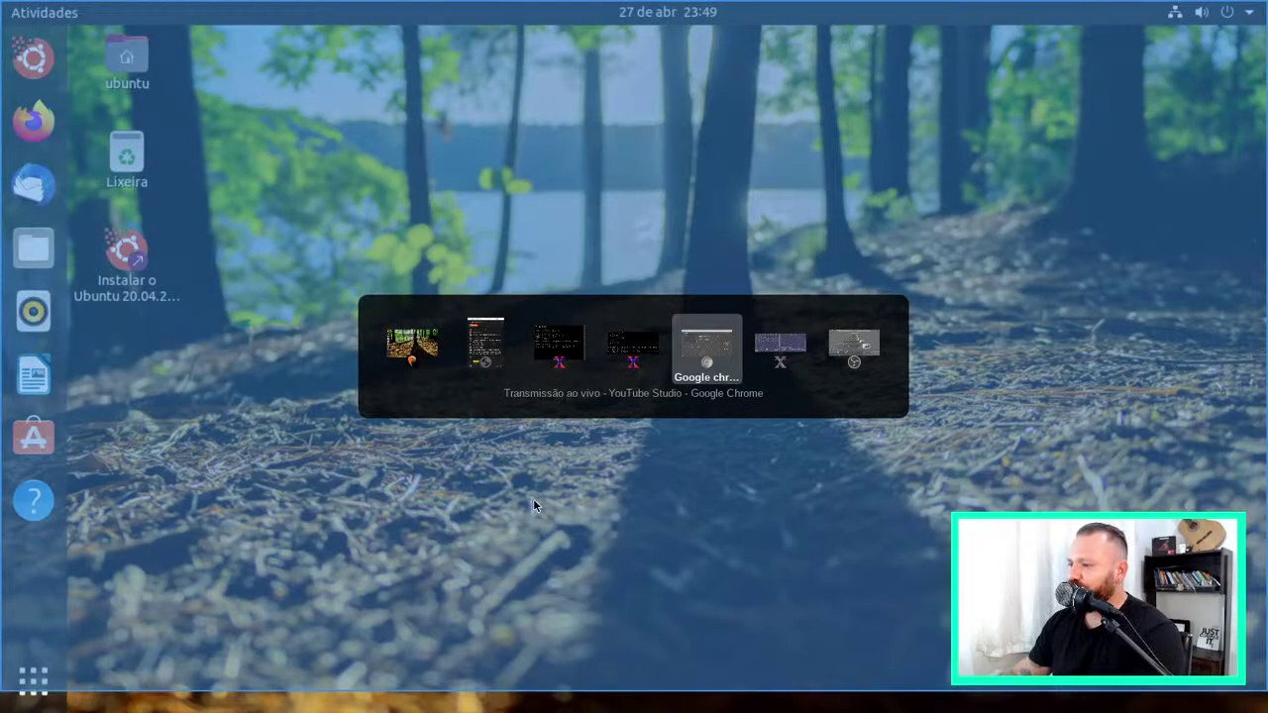
{"action": "key", "text": "alt+Tab"}
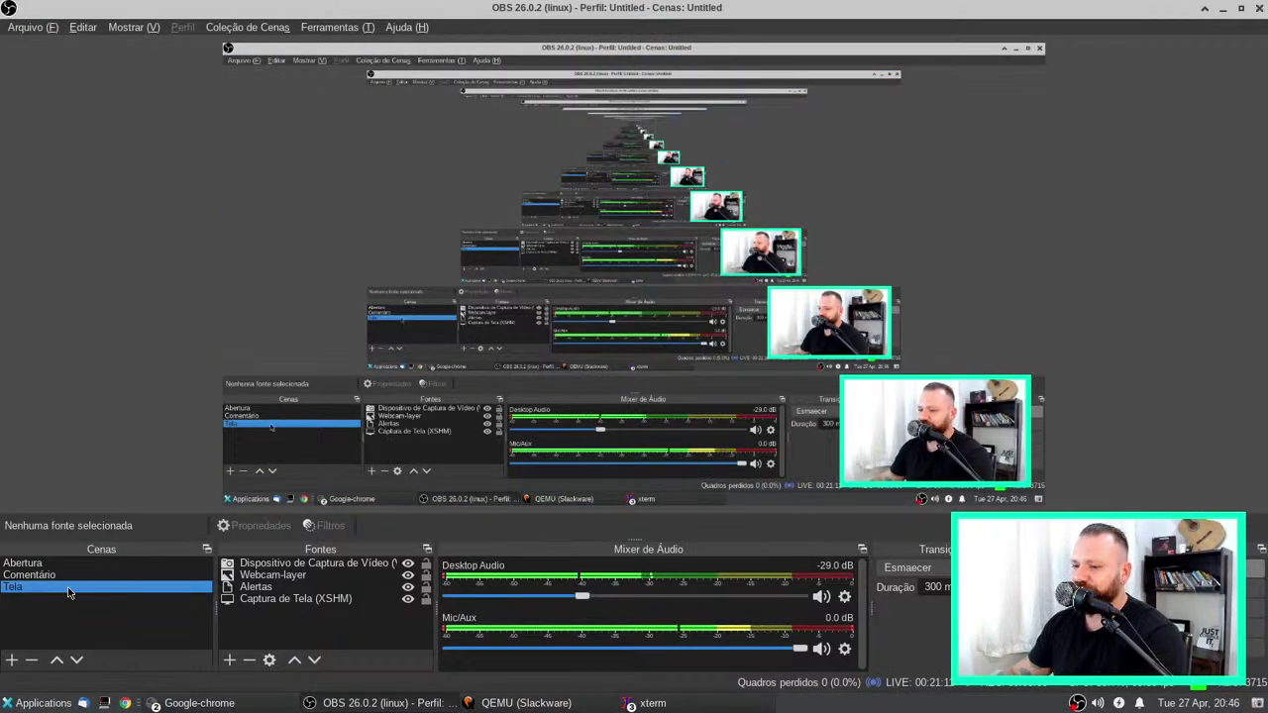
{"action": "left_click", "coordinate": [57, 575]}
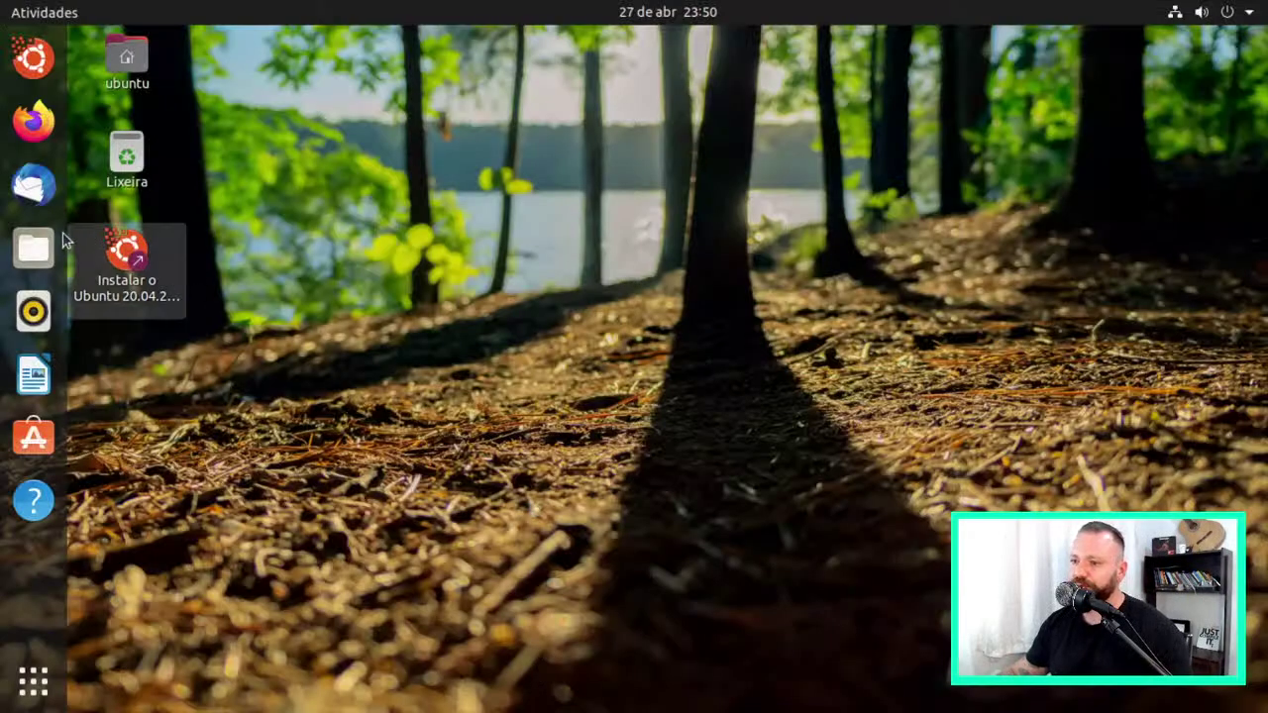
Show all installed applications and browse both pages of the application grid
{"action": "left_click", "coordinate": [34, 679]}
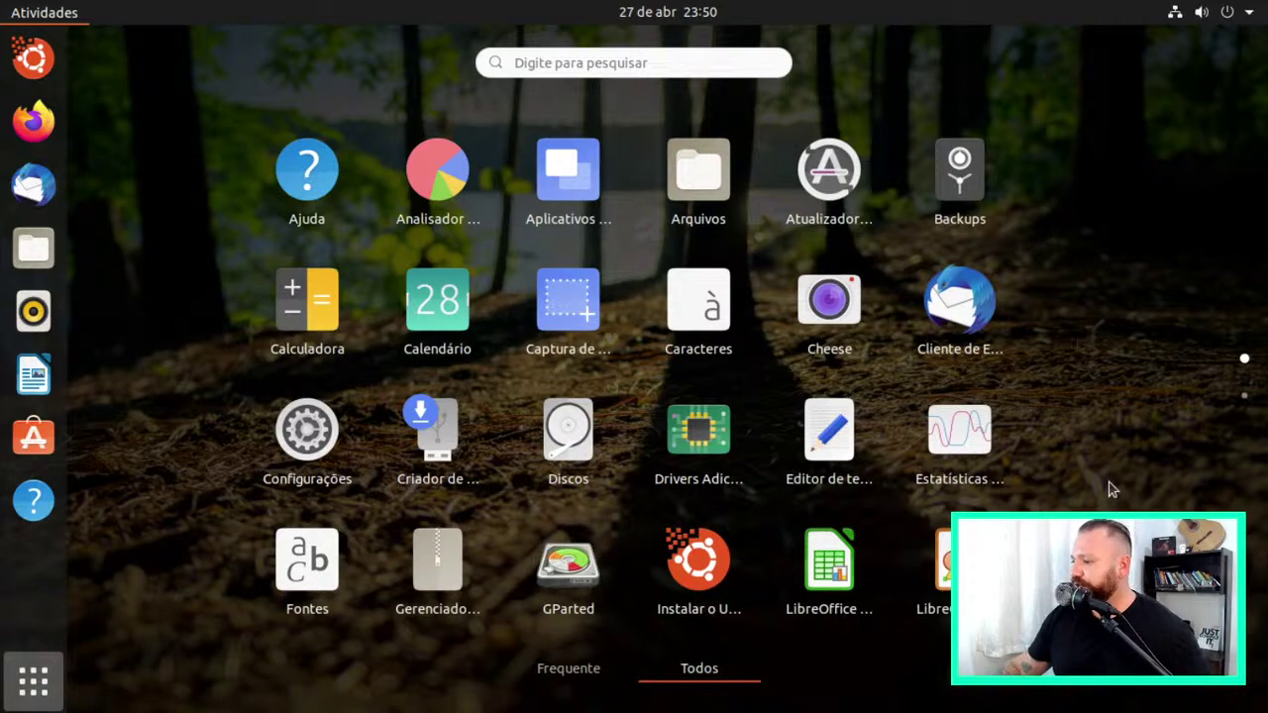
{"action": "scroll", "coordinate": [1111, 488], "scroll_direction": "down", "scroll_amount": 2}
{"action": "scroll", "coordinate": [1111, 455], "scroll_direction": "up", "scroll_amount": 2}
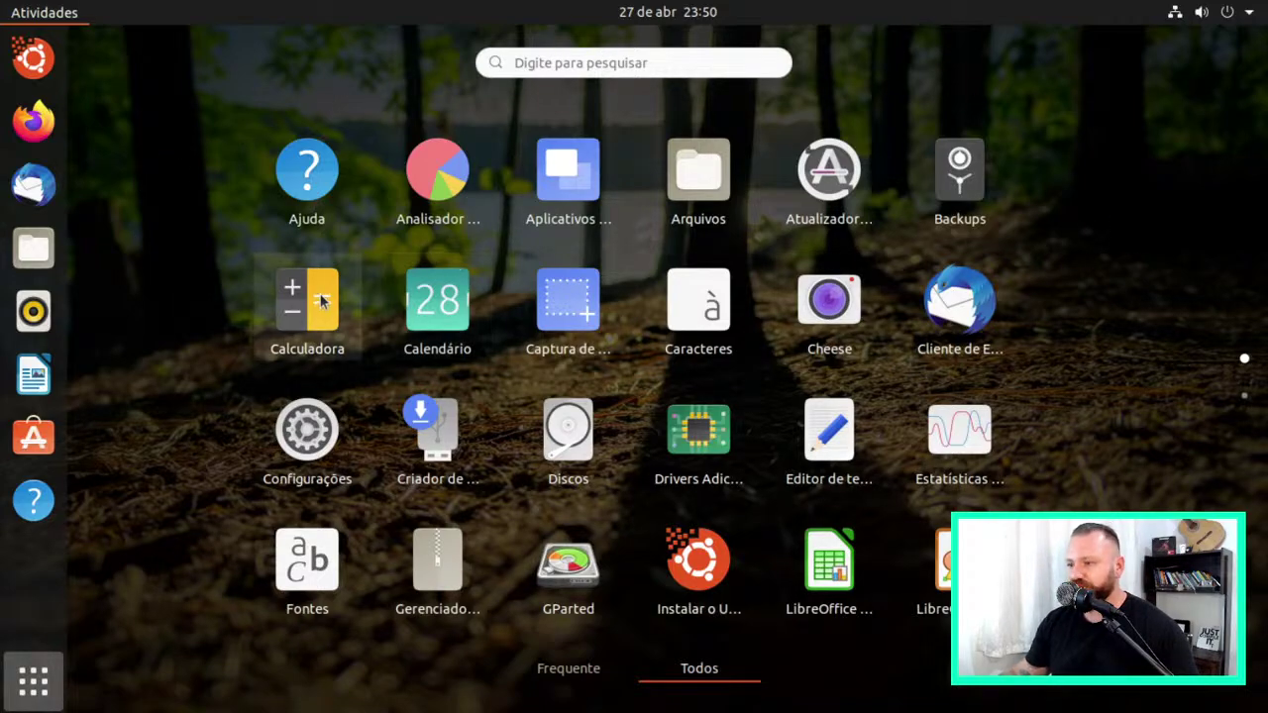
{"action": "scroll", "coordinate": [1018, 421], "scroll_direction": "down", "scroll_amount": 1}
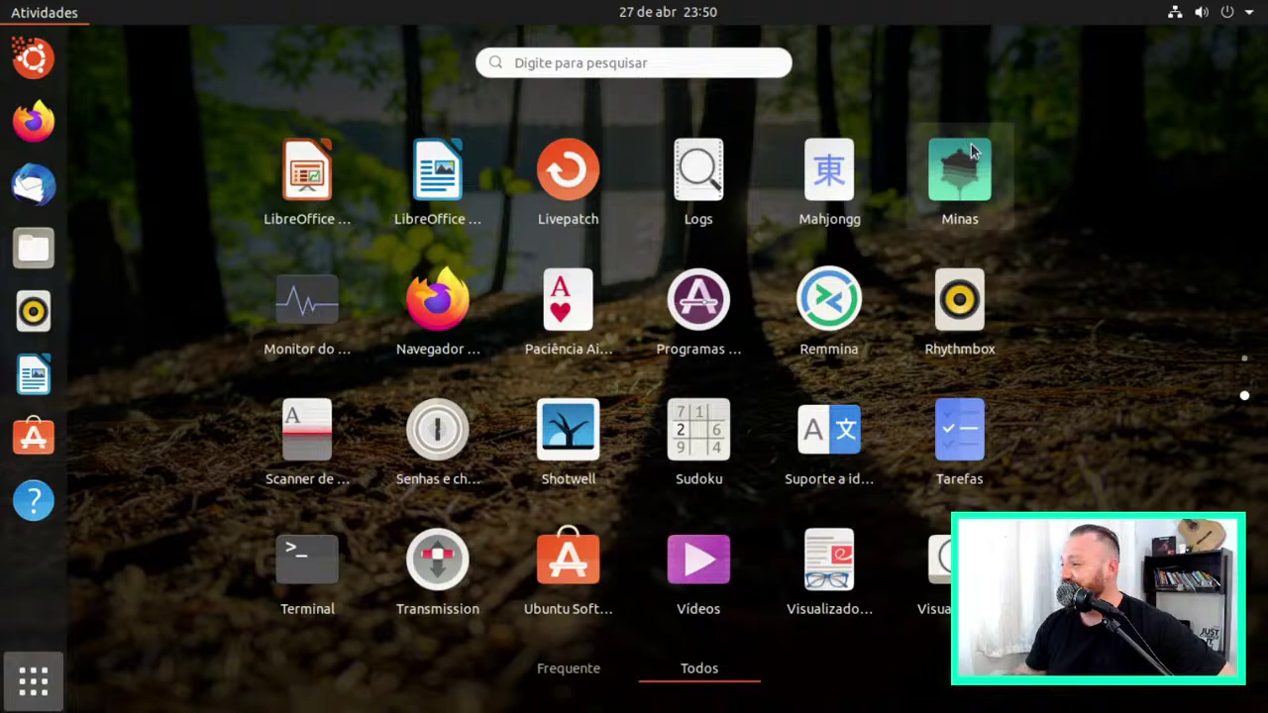
Open the Logs application, examine the Aplicativos, Sistema and Segurança records, and close it
{"action": "left_click", "coordinate": [710, 178]}
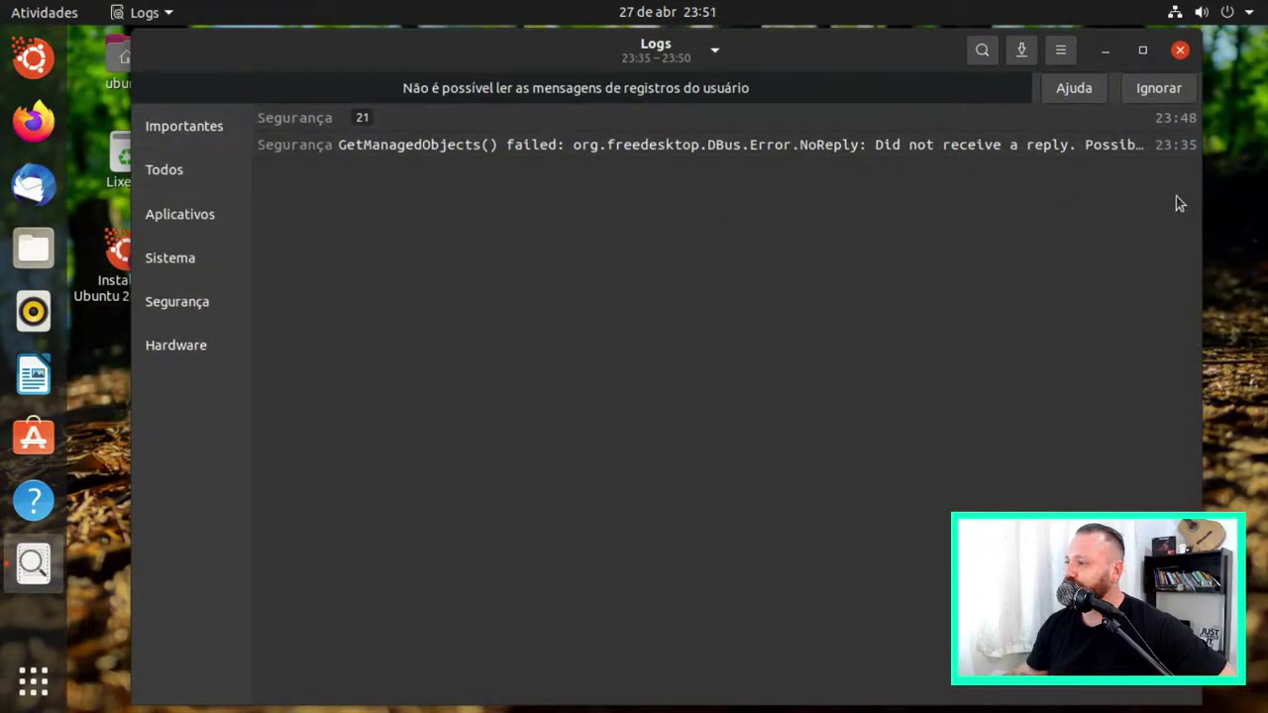
{"action": "left_click", "coordinate": [182, 216]}
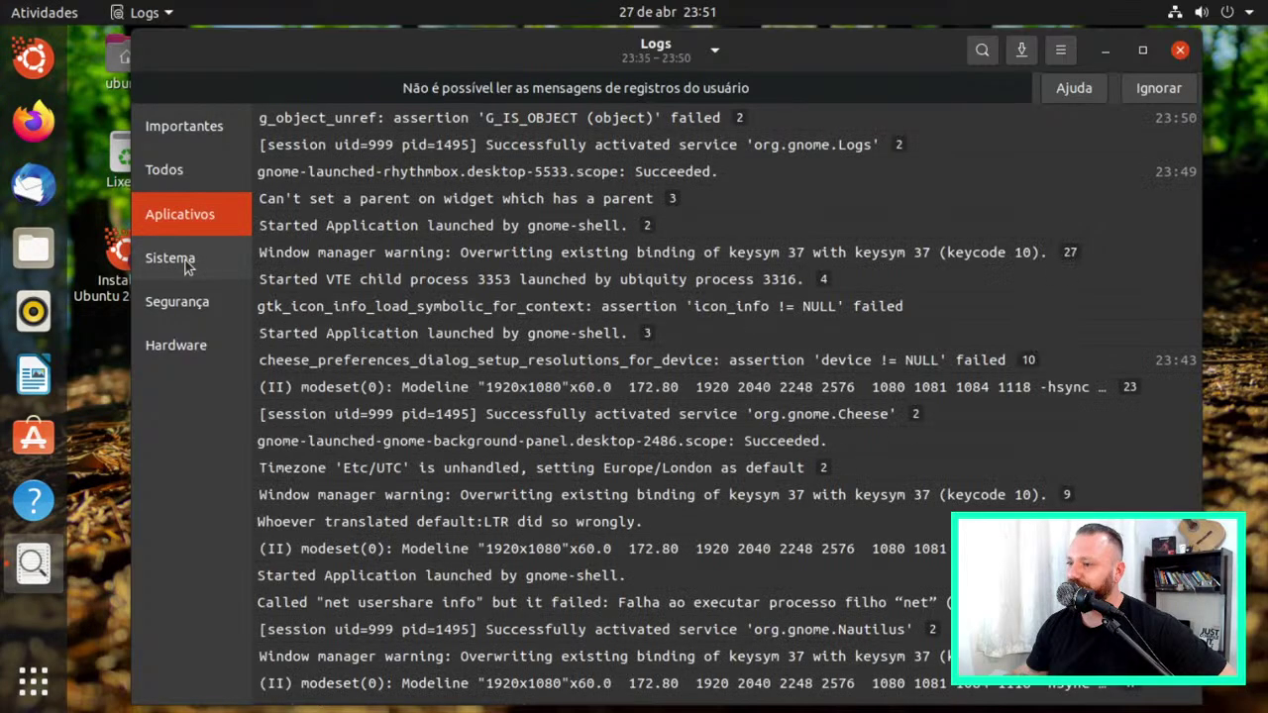
{"action": "left_click", "coordinate": [185, 262]}
{"action": "left_click", "coordinate": [185, 299]}
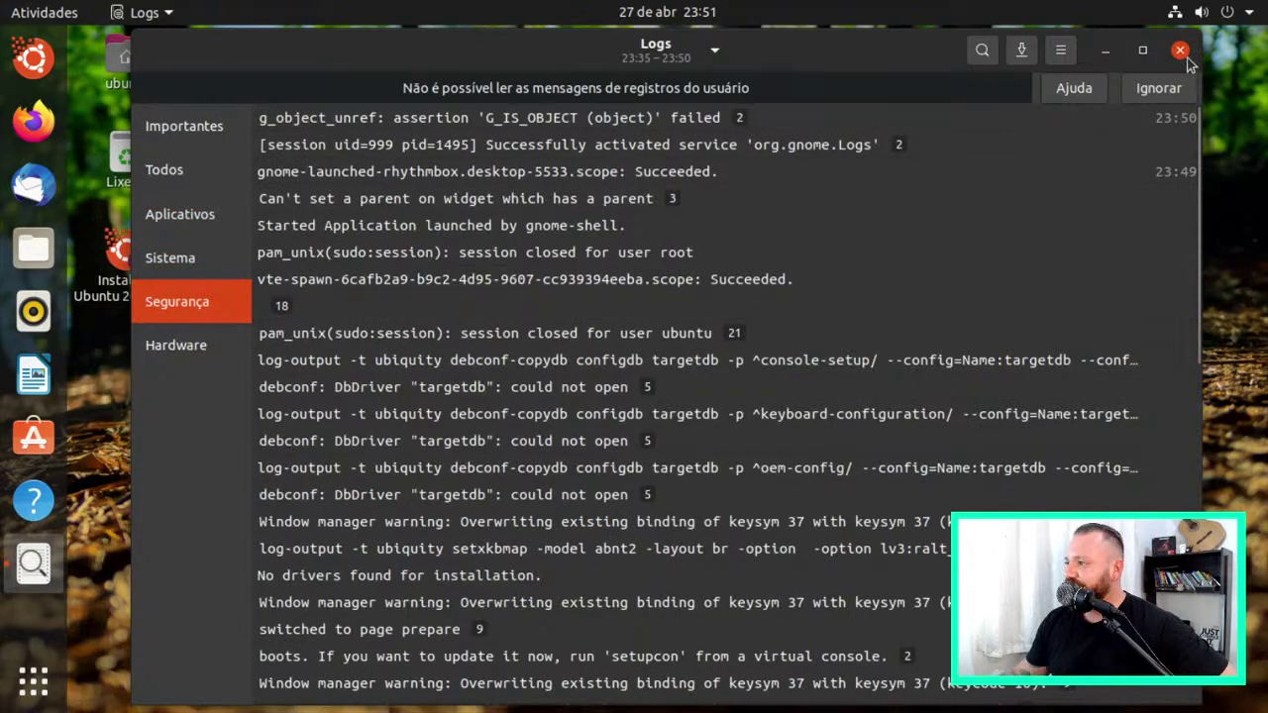
{"action": "left_click", "coordinate": [1180, 51]}
{"action": "left_click", "coordinate": [127, 263]}
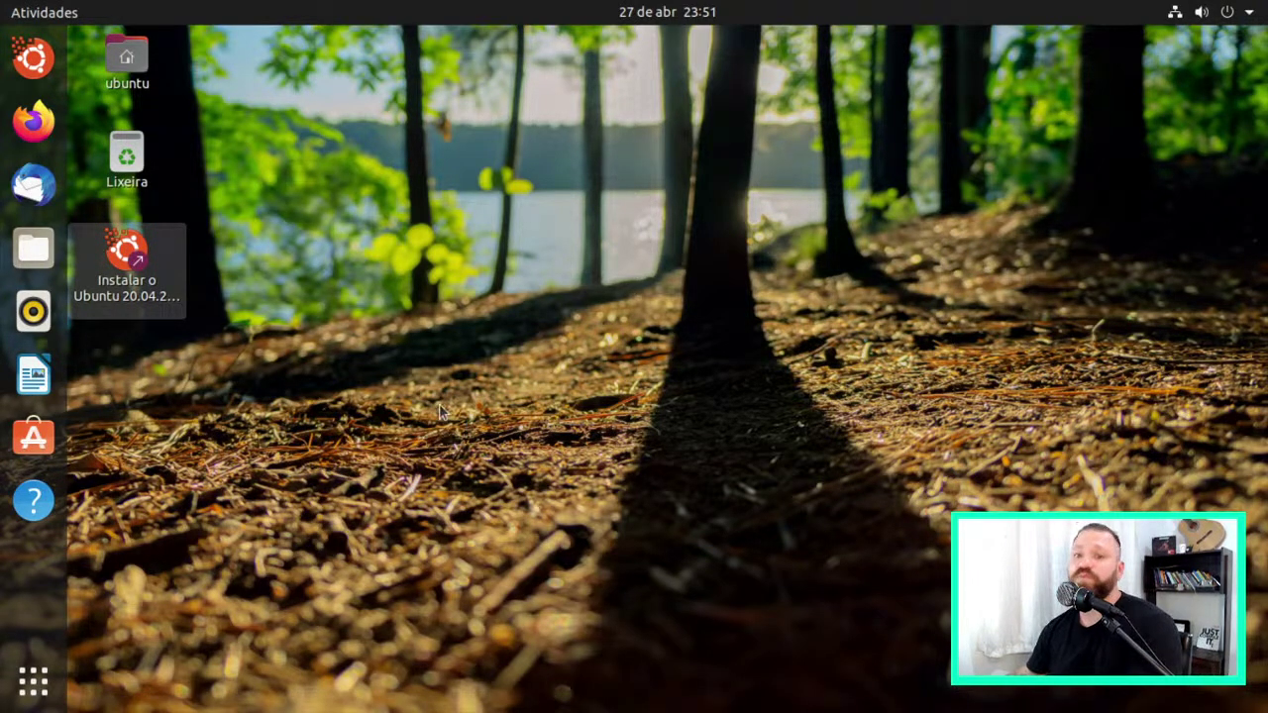
Open LibreOffice Writer, dismiss the tip of the day, restore the maximized window to a smaller size to examine it, and close it
{"action": "left_click", "coordinate": [33, 375]}
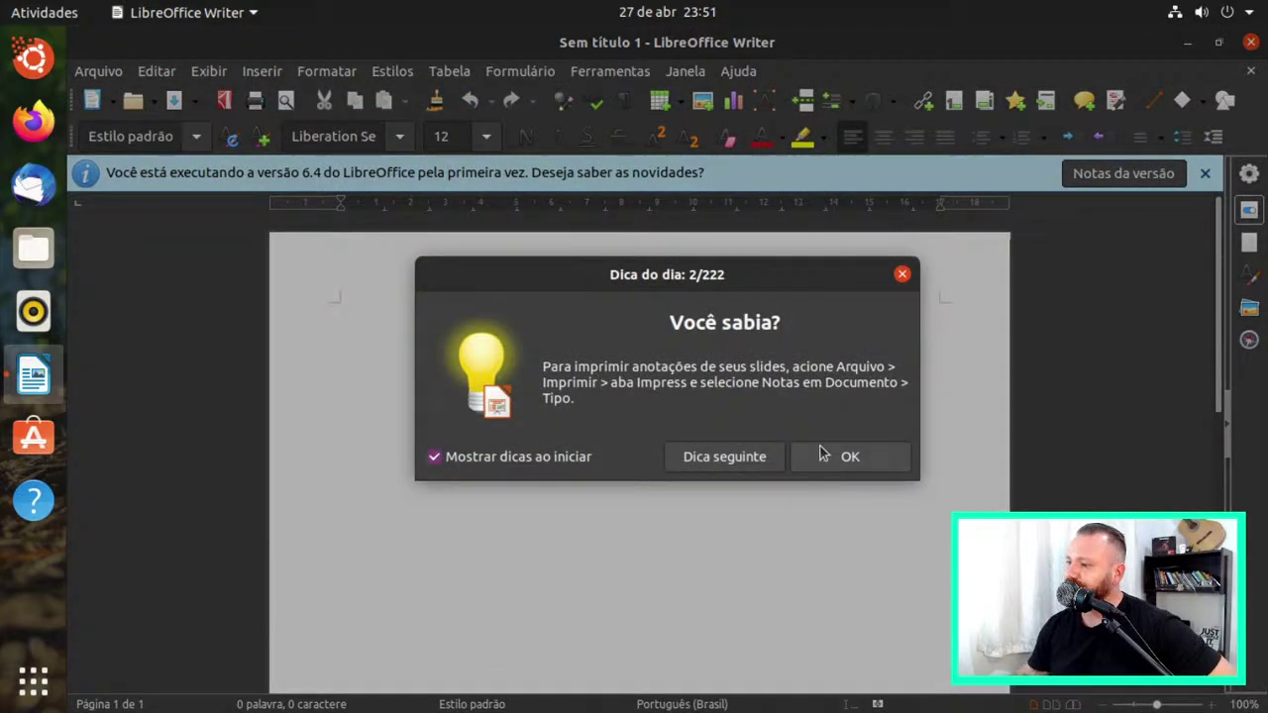
{"action": "left_click", "coordinate": [822, 456]}
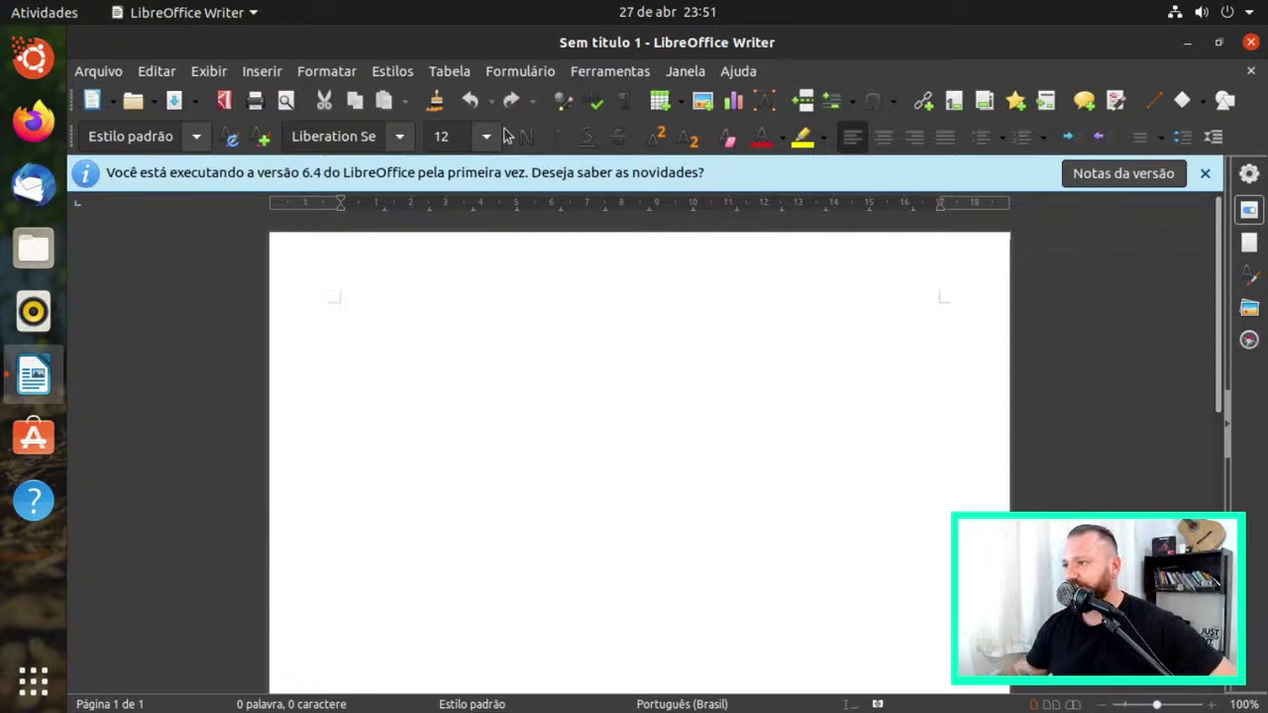
{"action": "left_click_drag", "start_coordinate": [700, 49], "coordinate": [649, 45]}
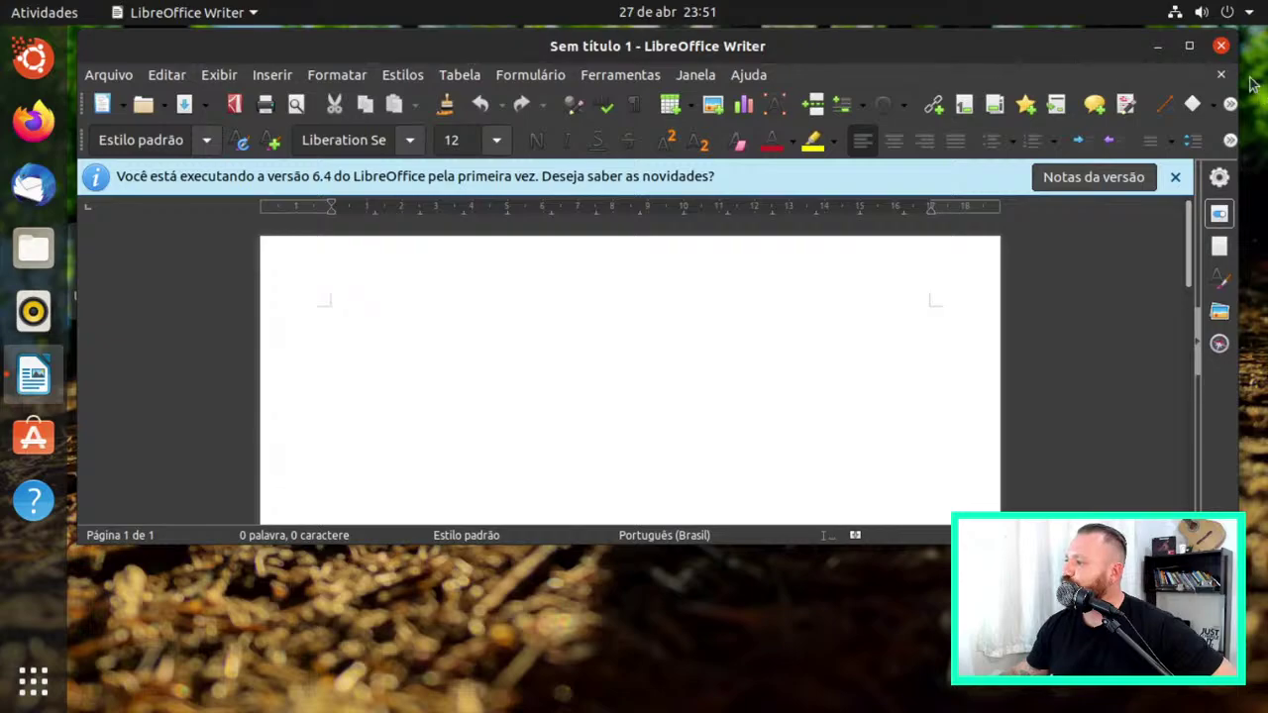
{"action": "left_click", "coordinate": [1221, 46]}
{"action": "left_click", "coordinate": [87, 183]}
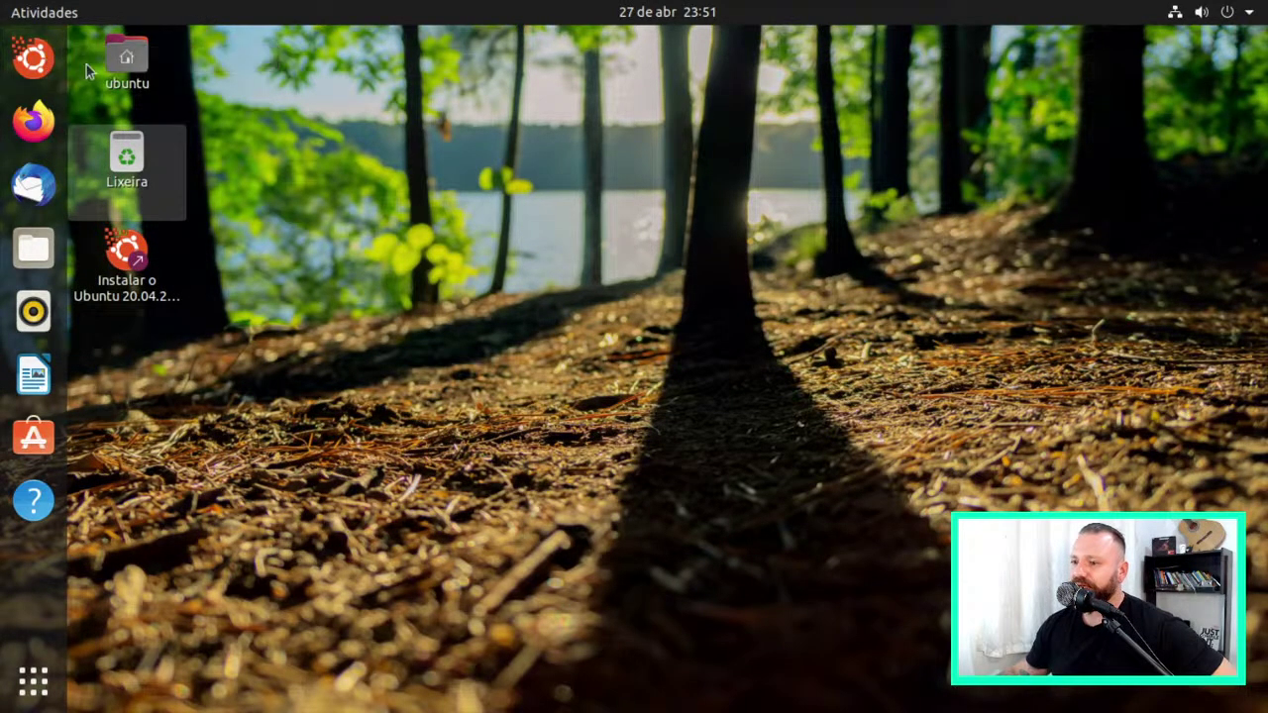
Launch the Ubuntu Software store, and bring up the evaluation checklist in the host's xterm to review it before moving it out of view
{"action": "left_click", "coordinate": [33, 437]}
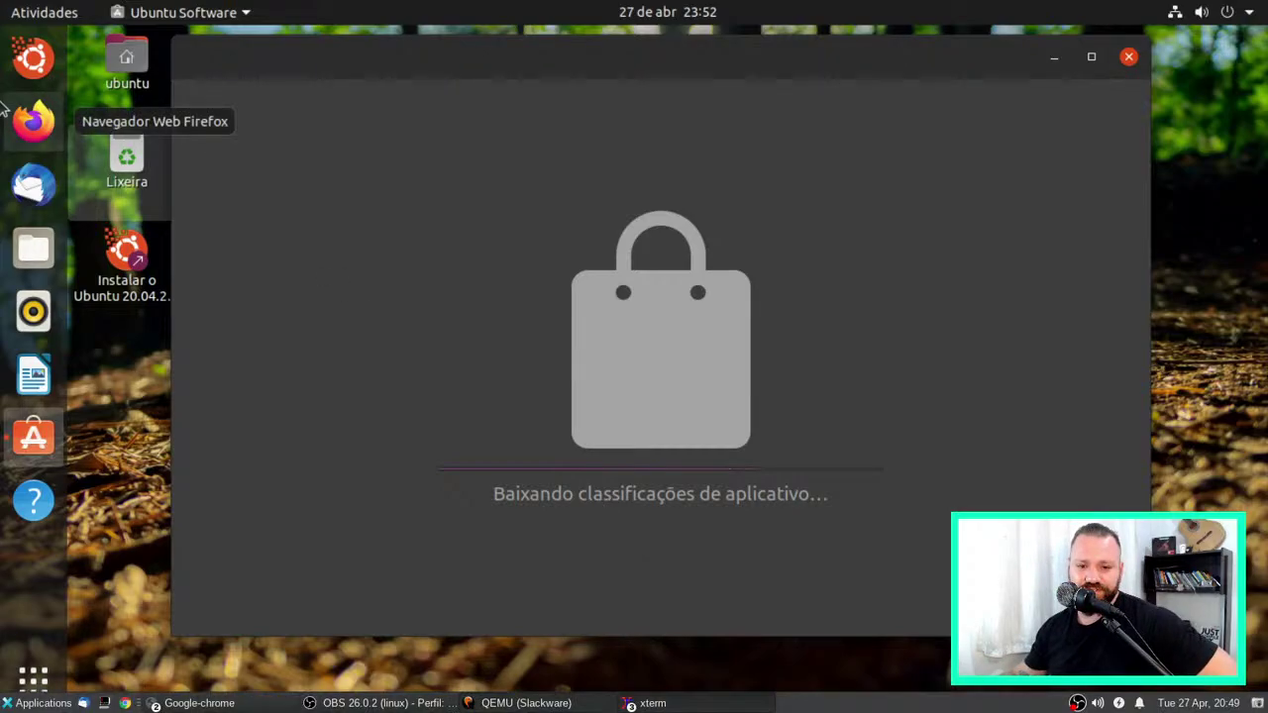
{"action": "left_click", "coordinate": [653, 704]}
{"action": "left_click_drag", "start_coordinate": [337, 185], "coordinate": [522, 122]}
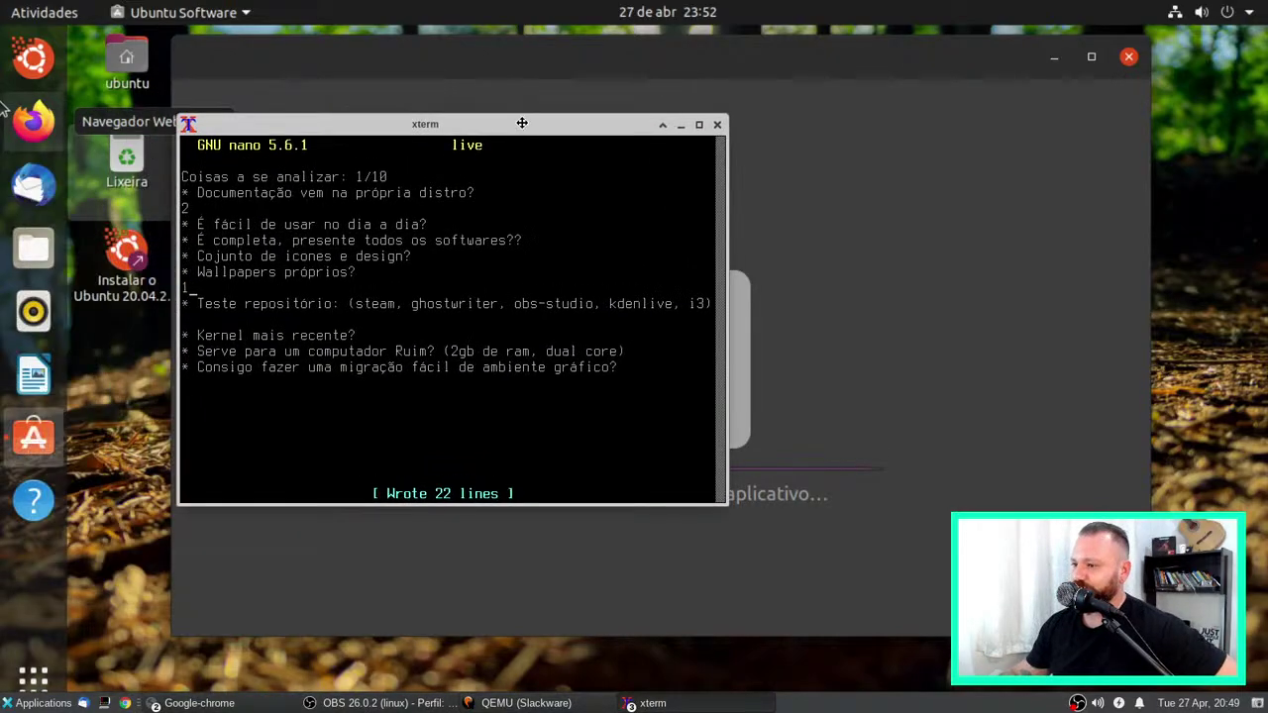
{"action": "left_click_drag", "start_coordinate": [414, 138], "coordinate": [0, 307]}
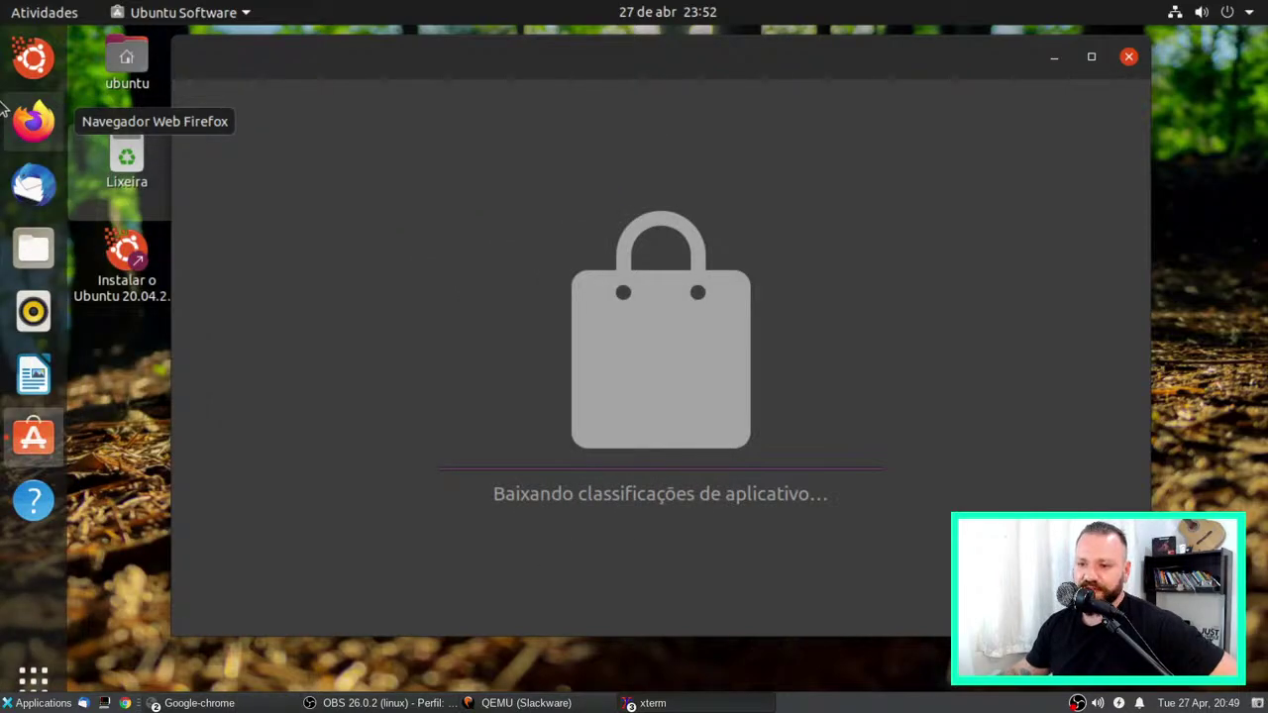